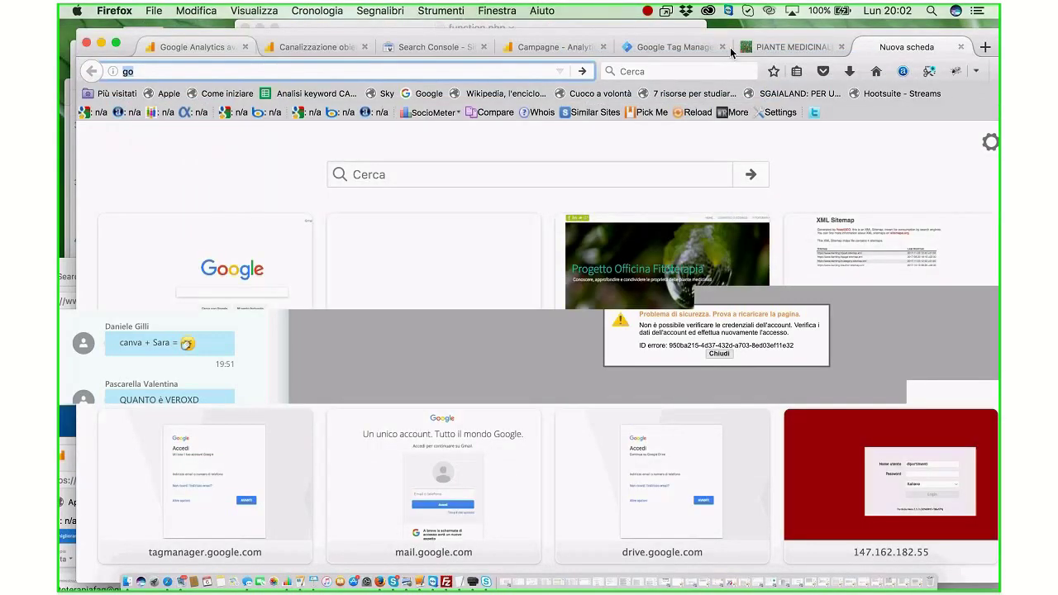
Step: Load the Google Analytics report address that is open in Safari in a new Firefox tab
click(984, 48)
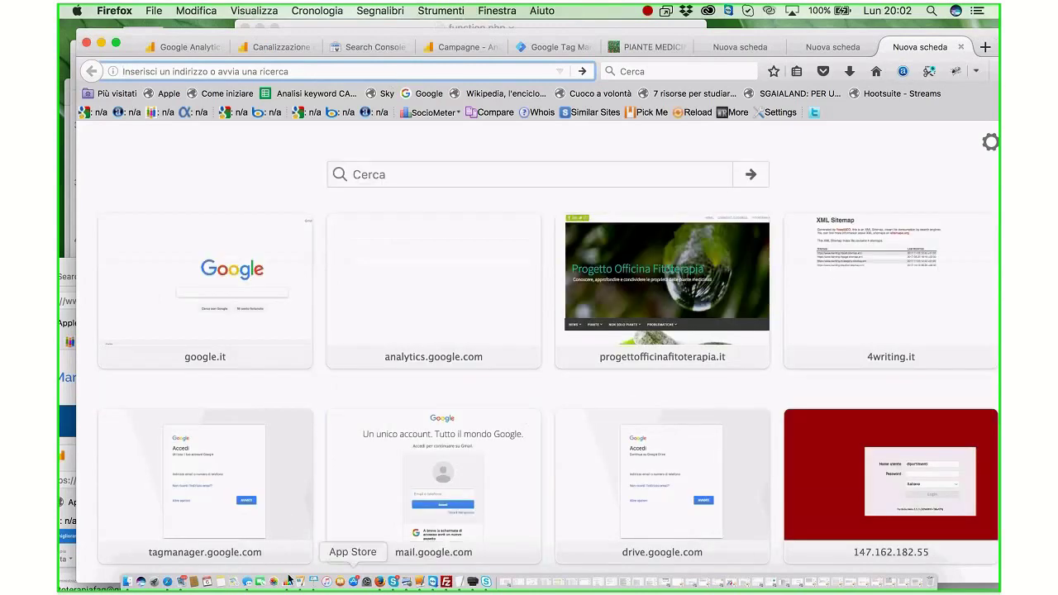
click(167, 582)
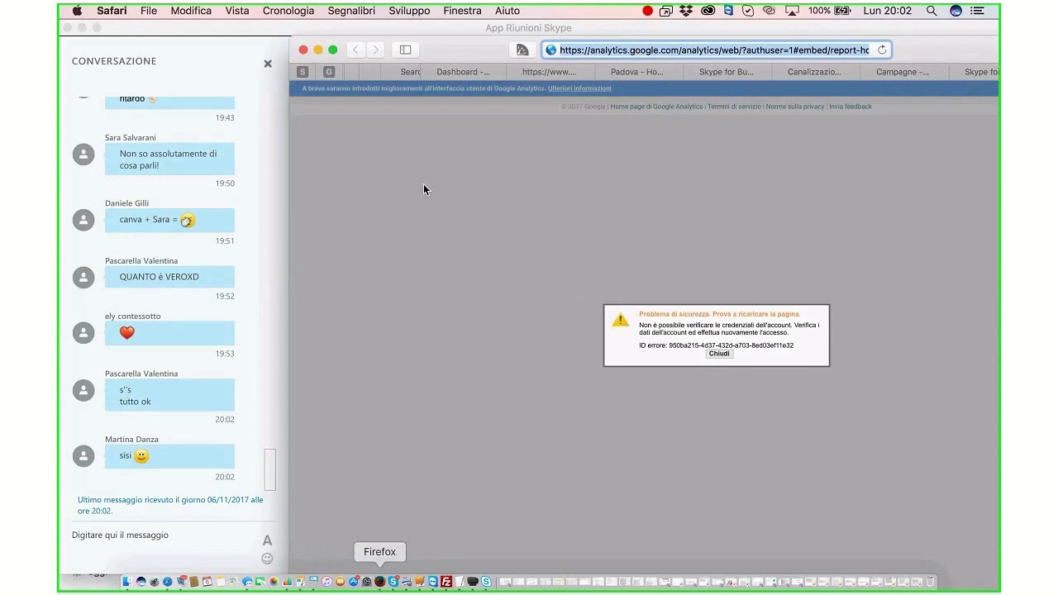
click(380, 581)
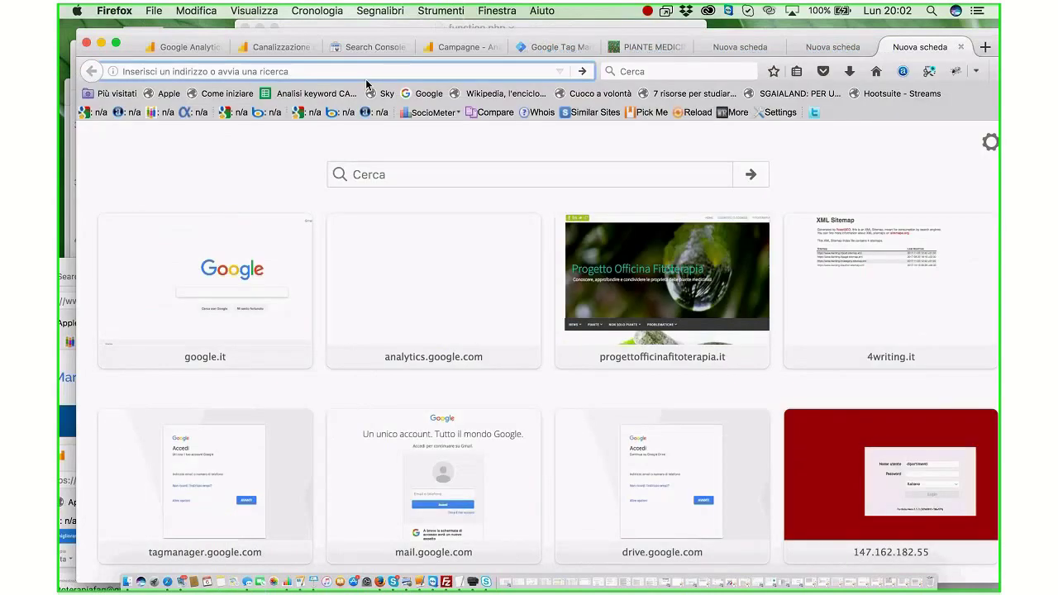
key(super+v)
key(Return)
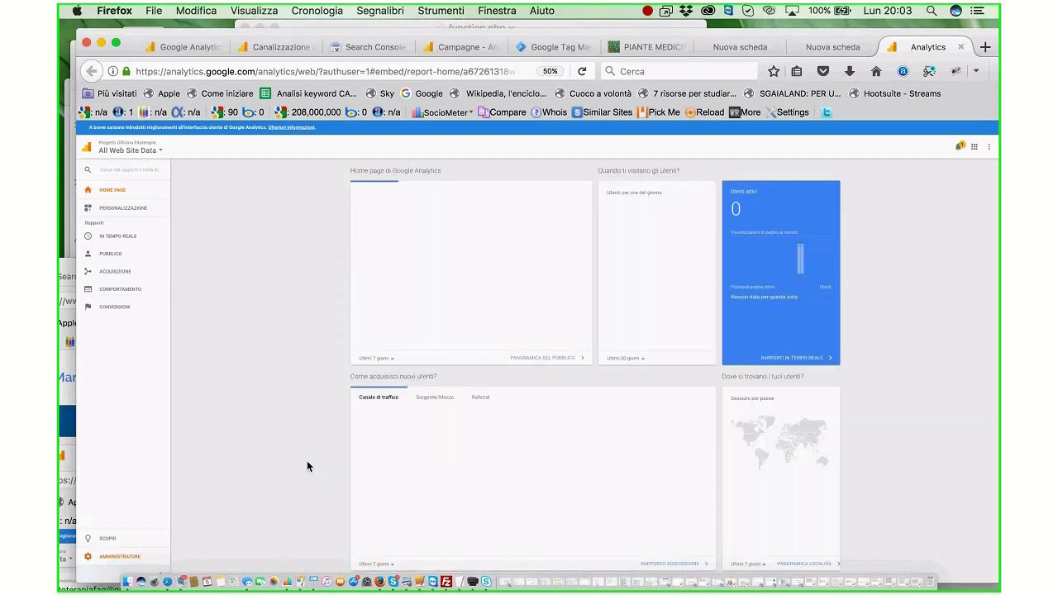
Step: Open the Analytics administration page and switch the view to Test View
click(113, 558)
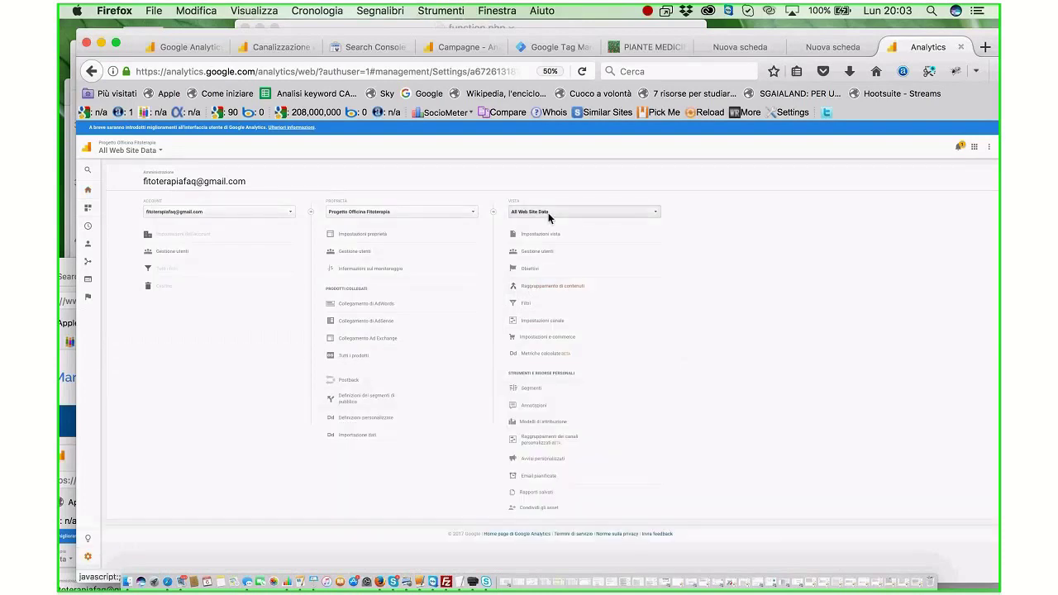
click(548, 212)
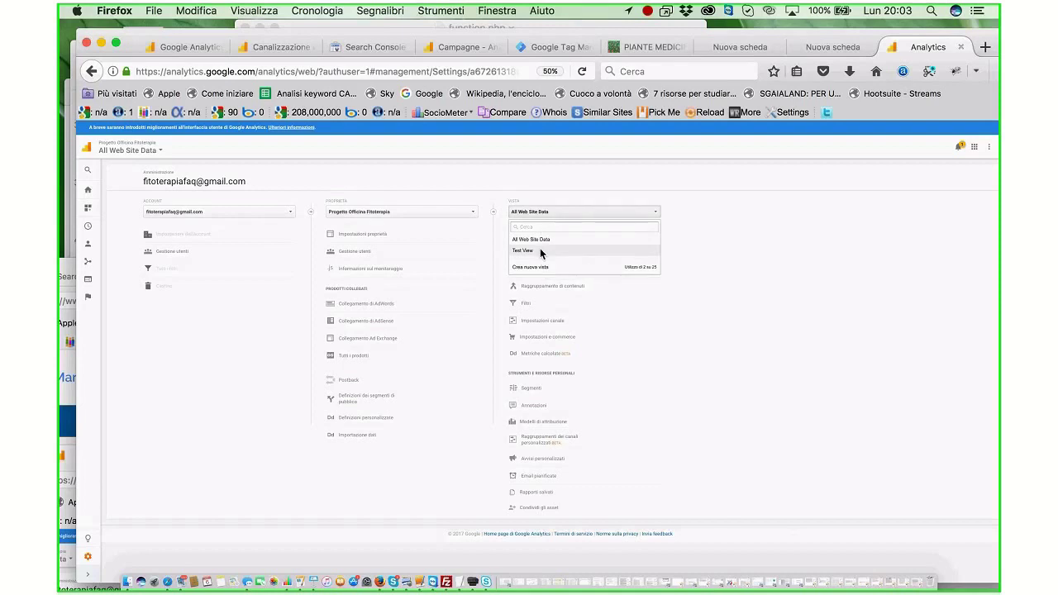
click(541, 251)
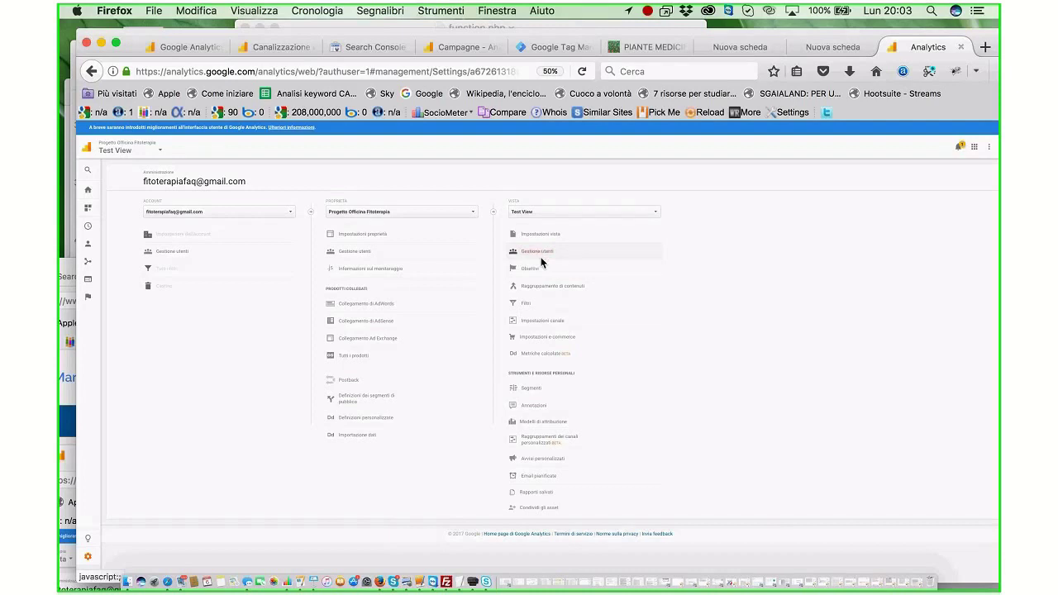
Step: Examine the filters page of Test View, including the explanation of the available filter types
click(525, 305)
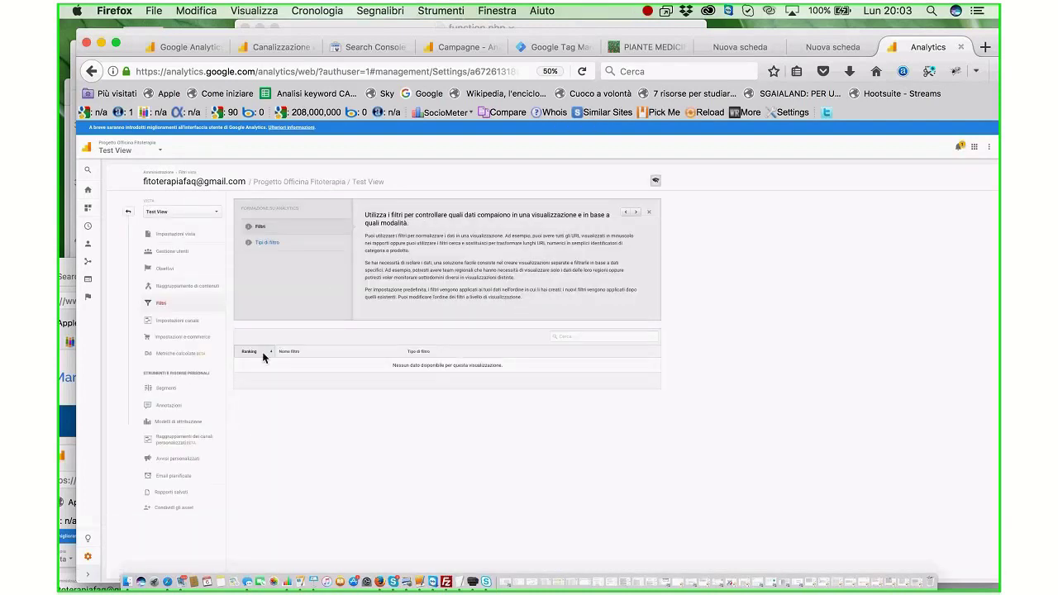
click(260, 243)
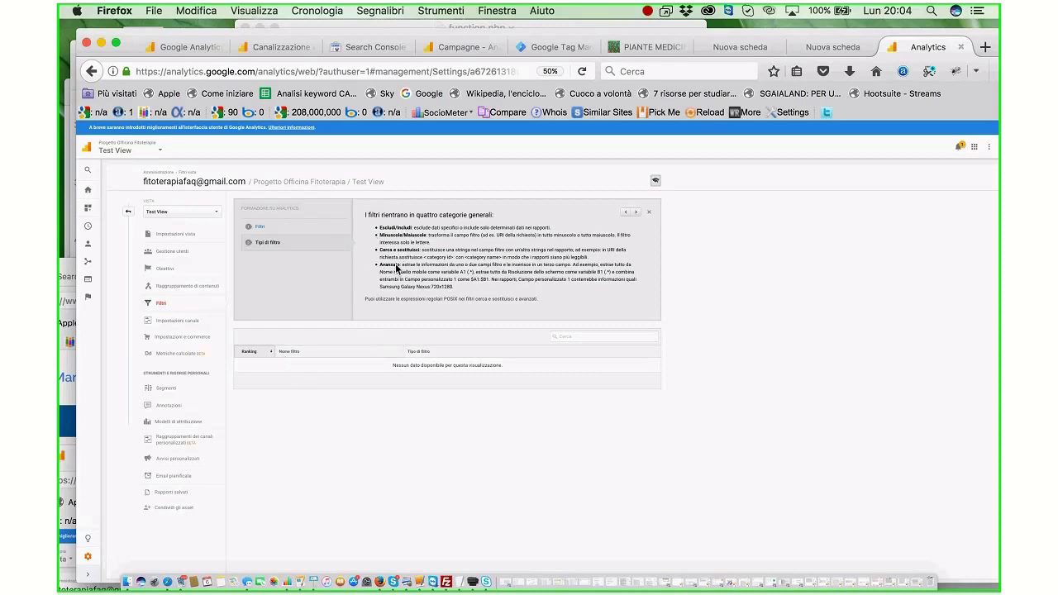
click(261, 226)
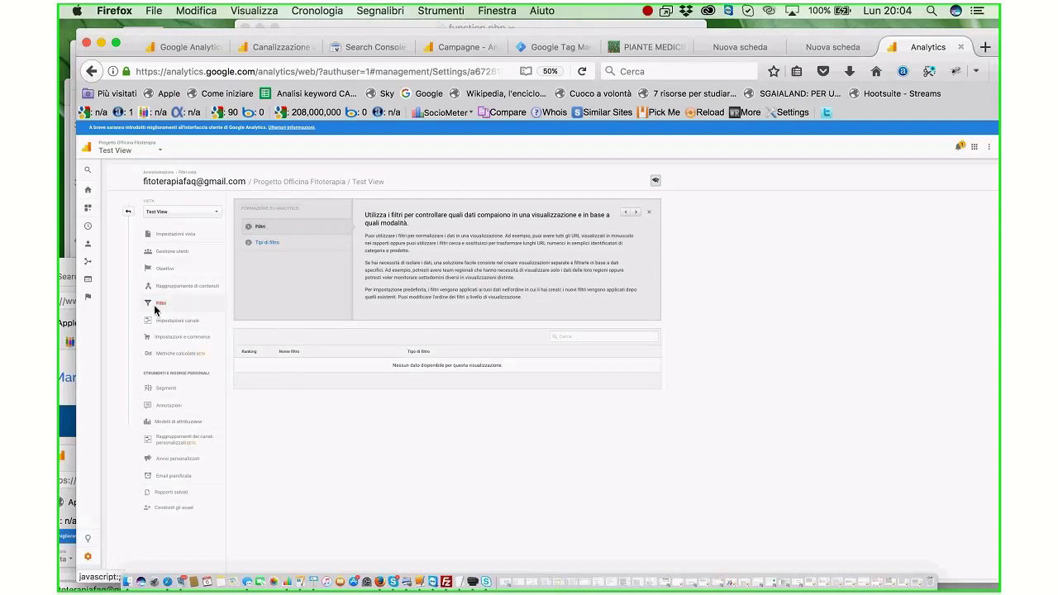
click(128, 214)
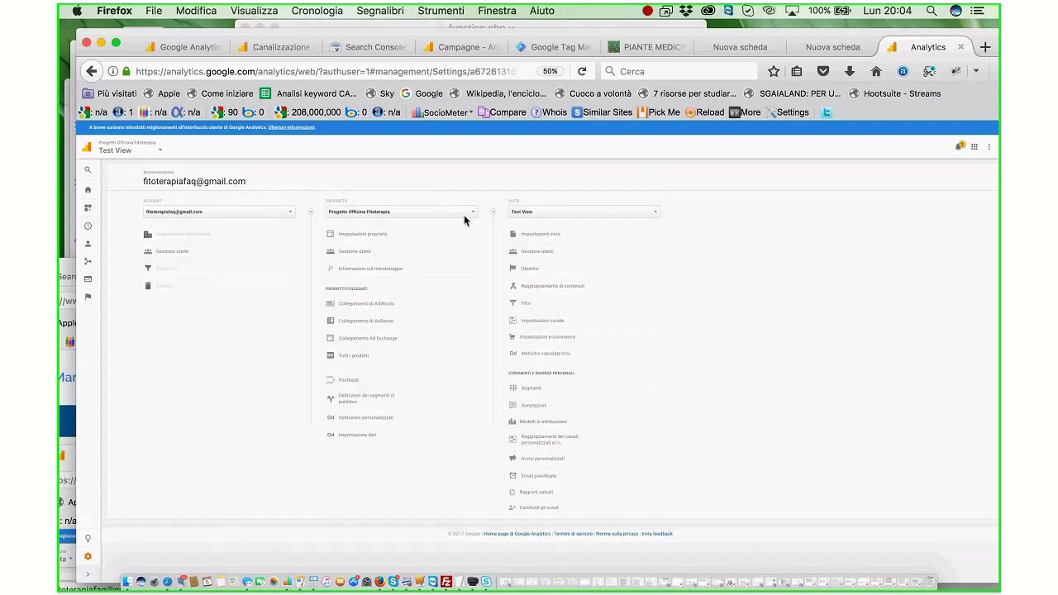
click(536, 309)
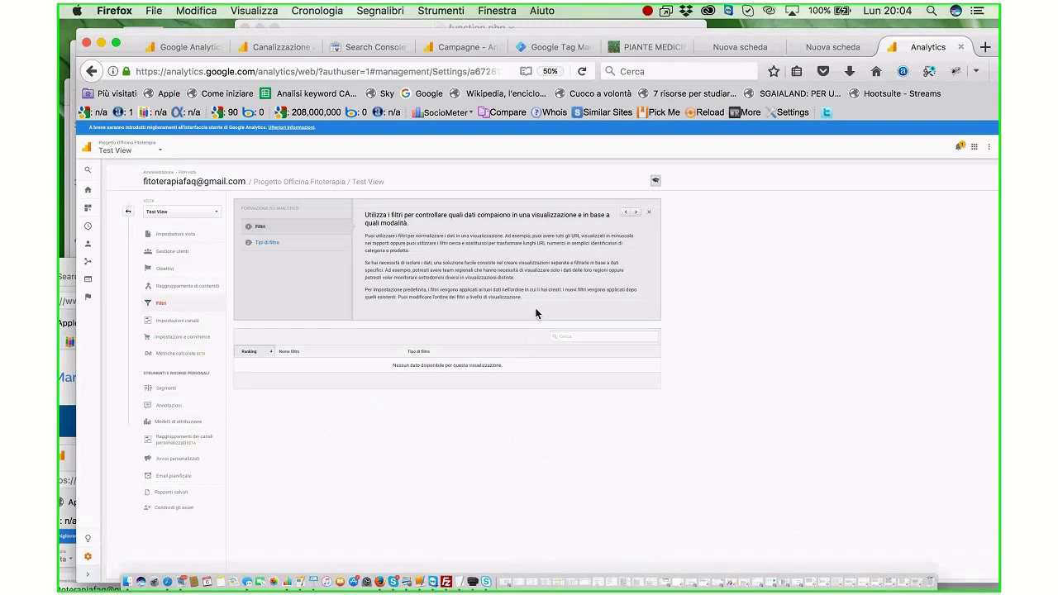
scroll(536, 313, down, 1)
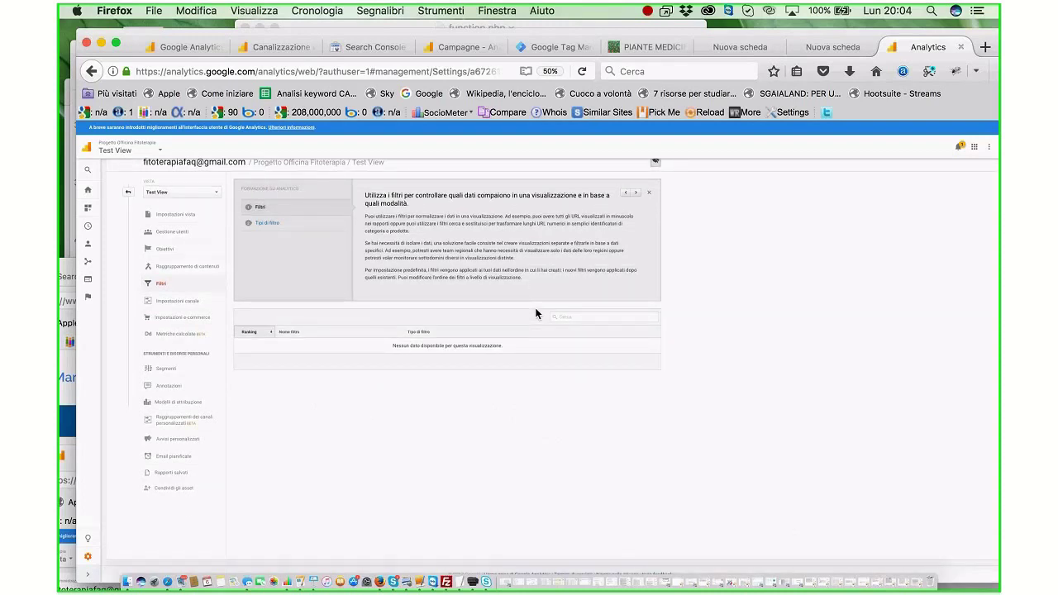
scroll(536, 313, up, 1)
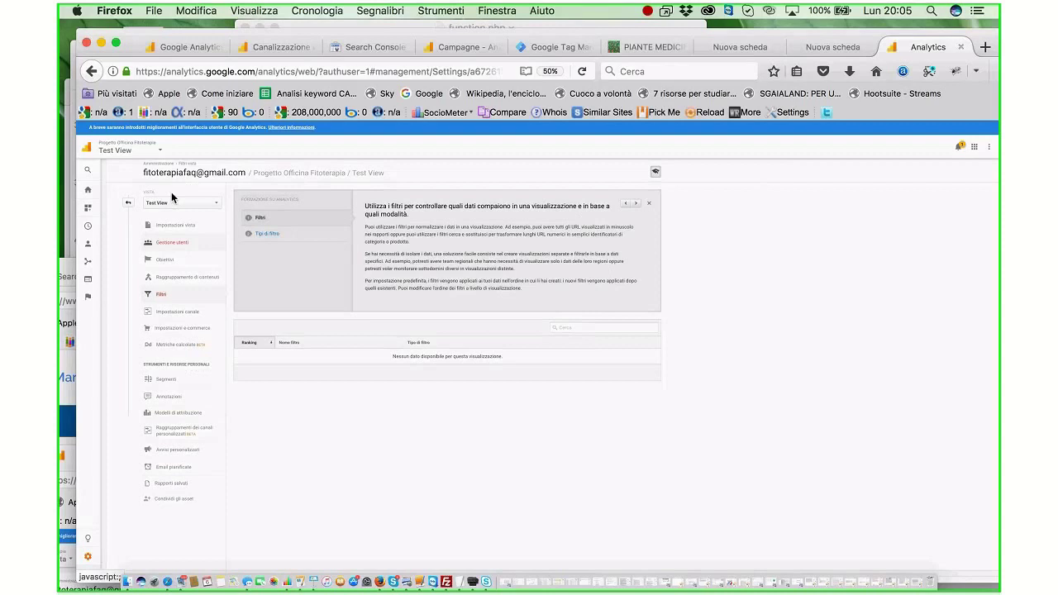
Step: Examine the view settings of Test View, from the basic settings through the site search options
click(129, 210)
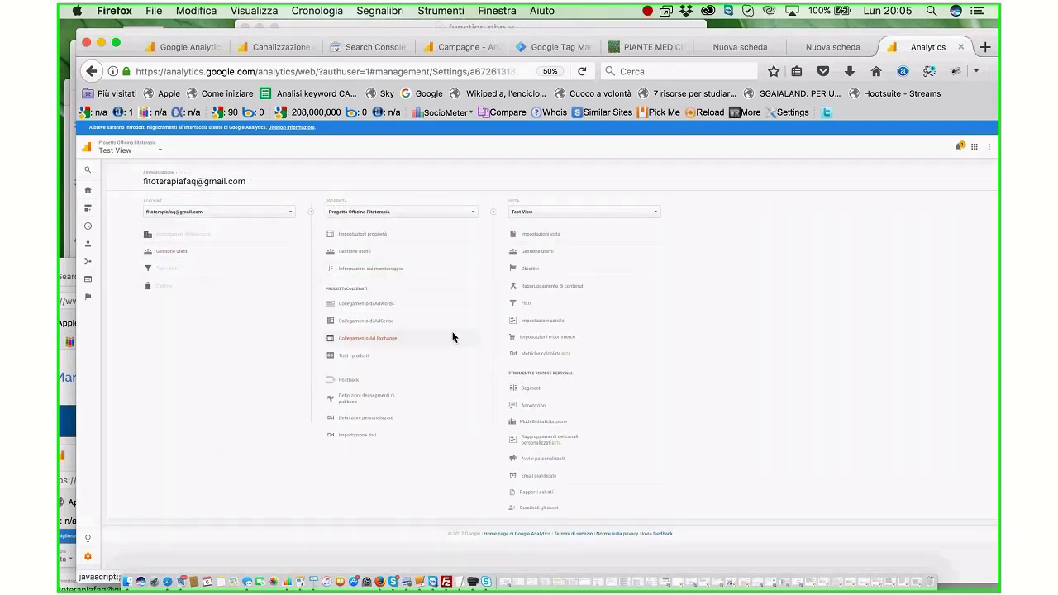
click(521, 238)
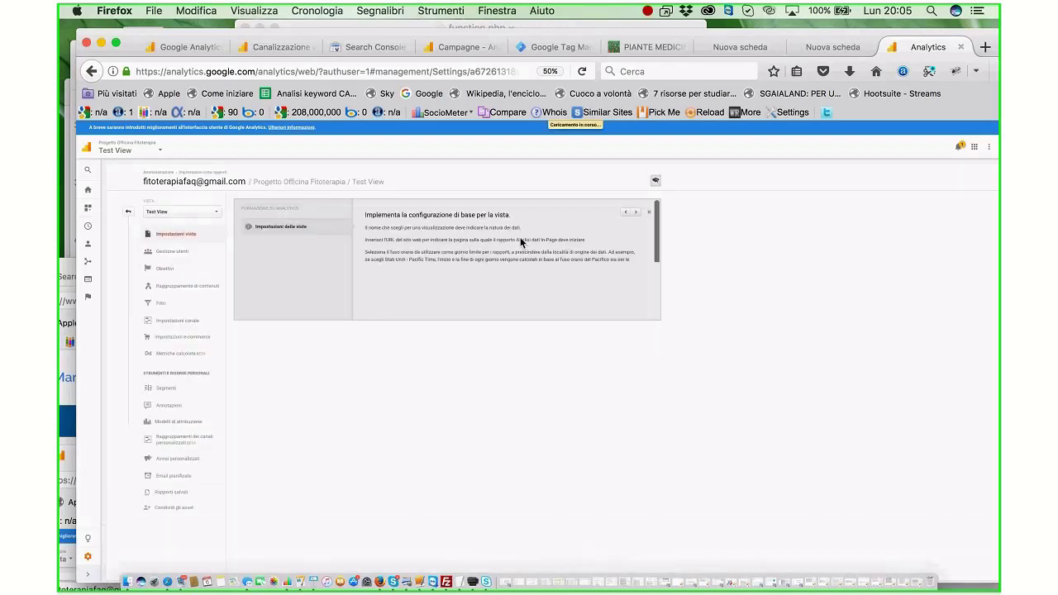
scroll(521, 240, down, 2)
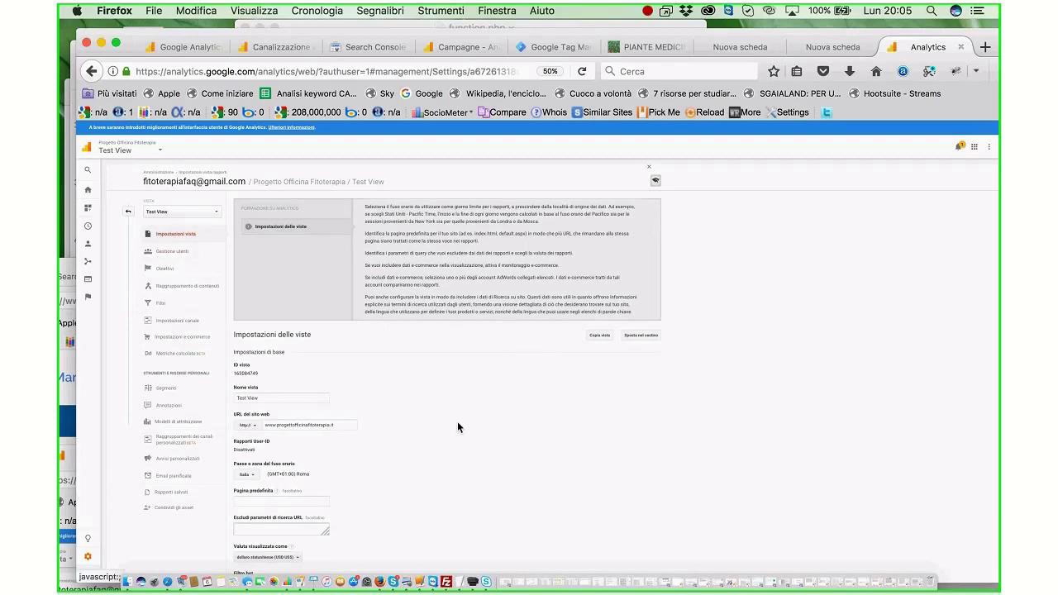
scroll(457, 425, down, 5)
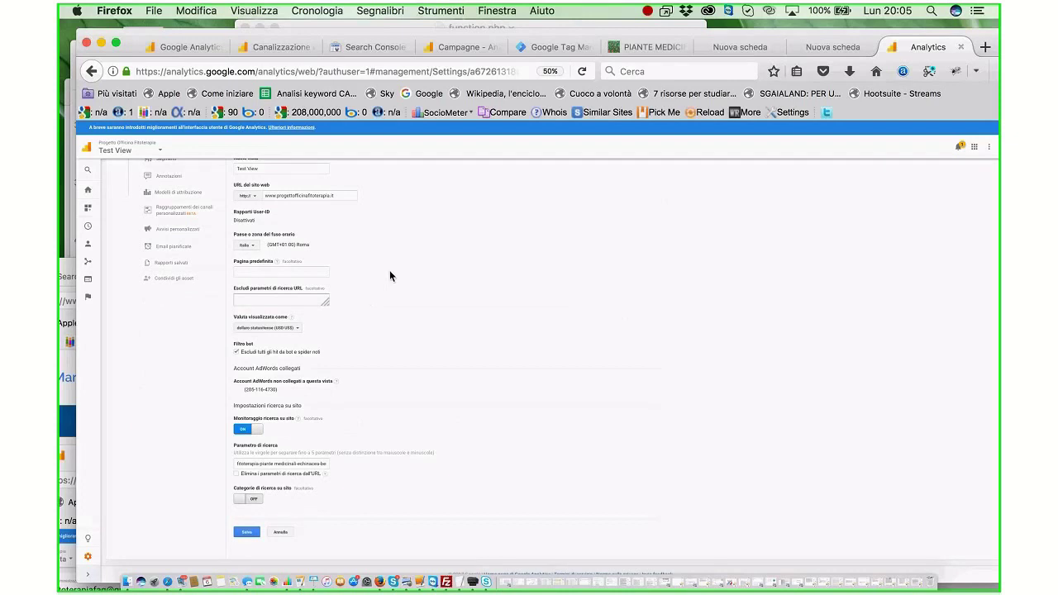
scroll(389, 270, up, 5)
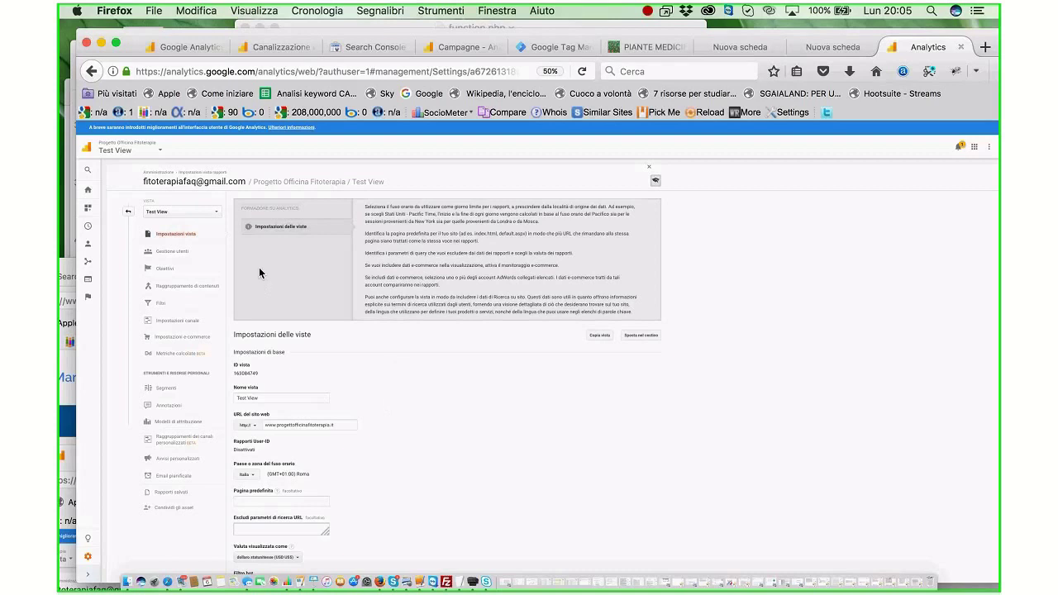
Step: Start a new website reporting view in the Progetto Officina Fitoterapia property and name it "Elimino me"
click(182, 212)
click(186, 266)
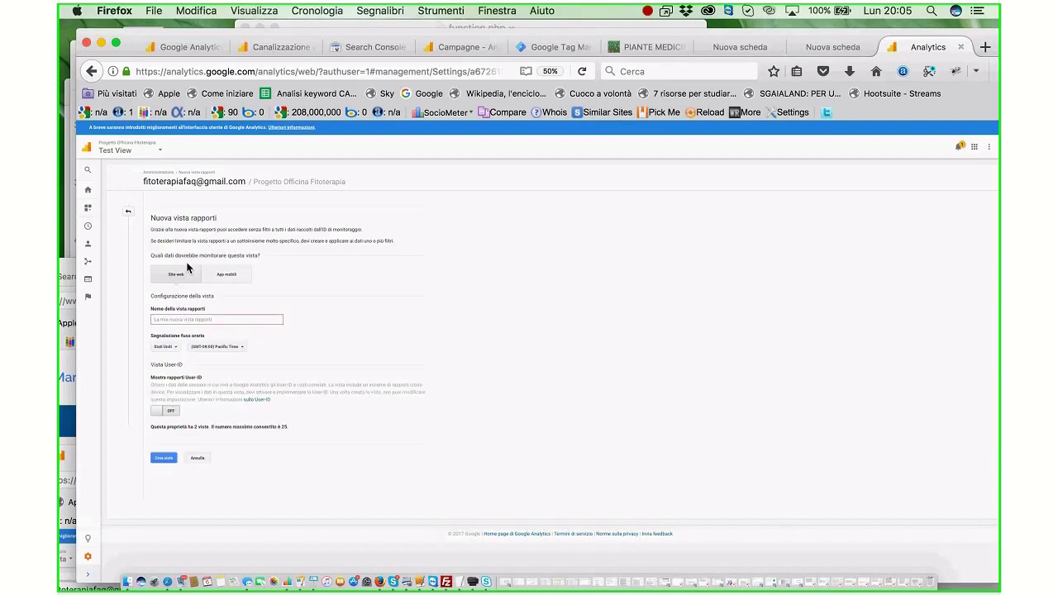
click(202, 320)
text(Elimino me)
click(172, 277)
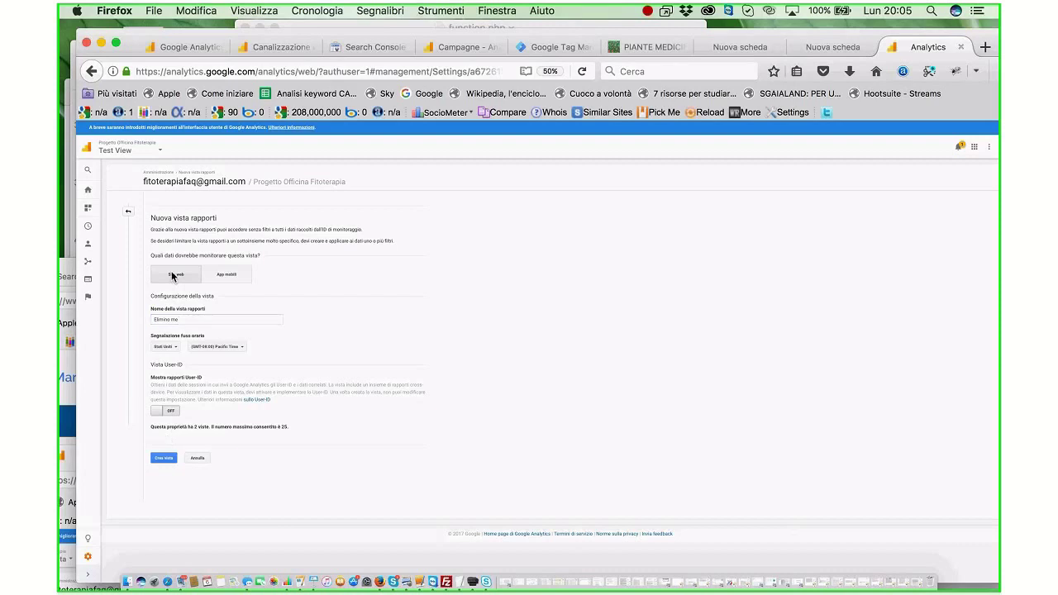
Step: Set the new view's time zone country to Italia and create the view
click(178, 349)
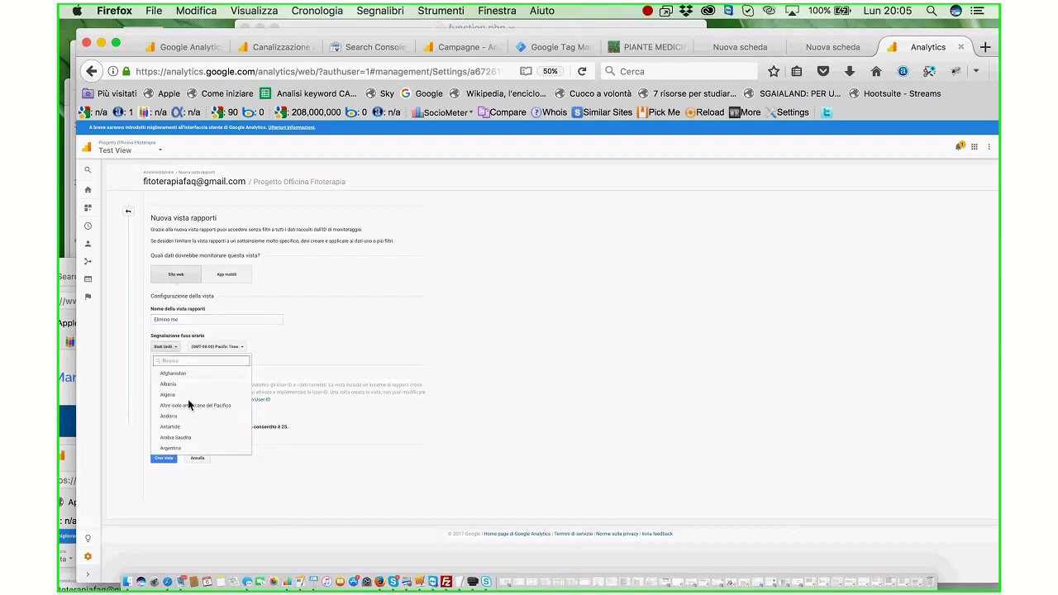
scroll(188, 403, down, 10)
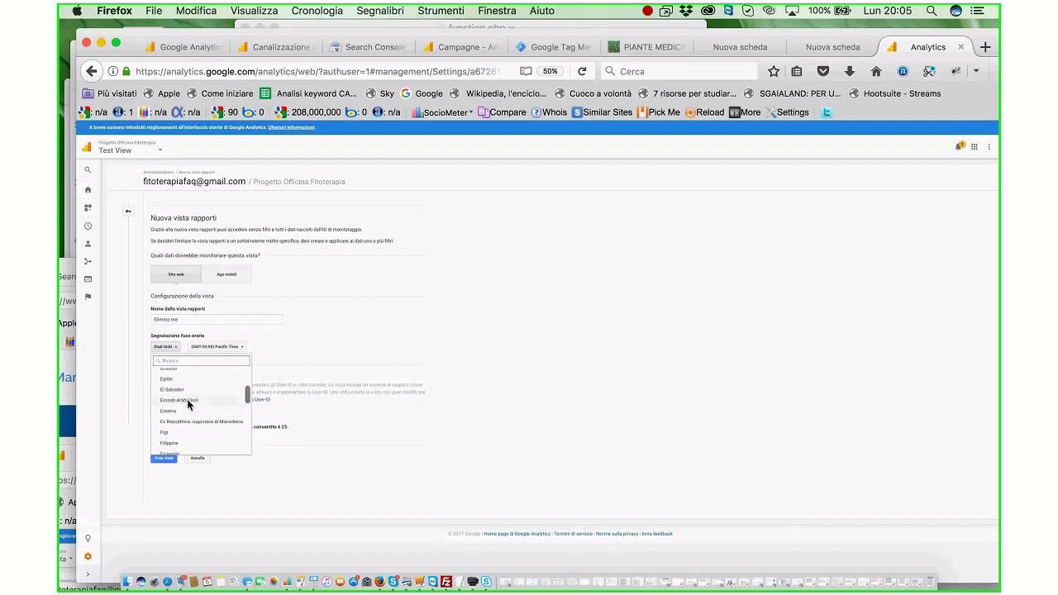
scroll(188, 401, down, 5)
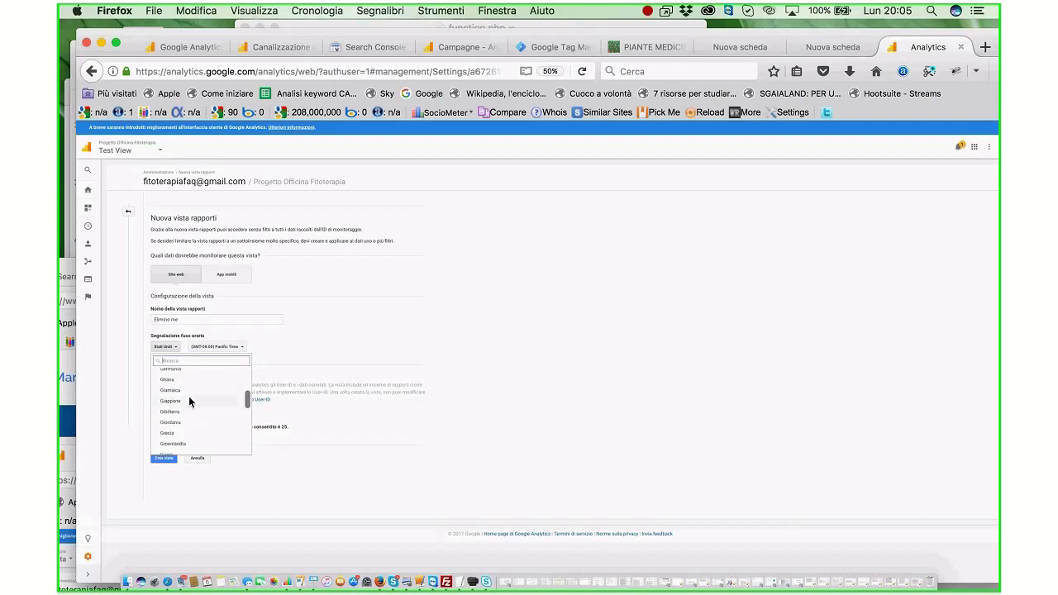
scroll(189, 401, down, 3)
scroll(190, 402, down, 1)
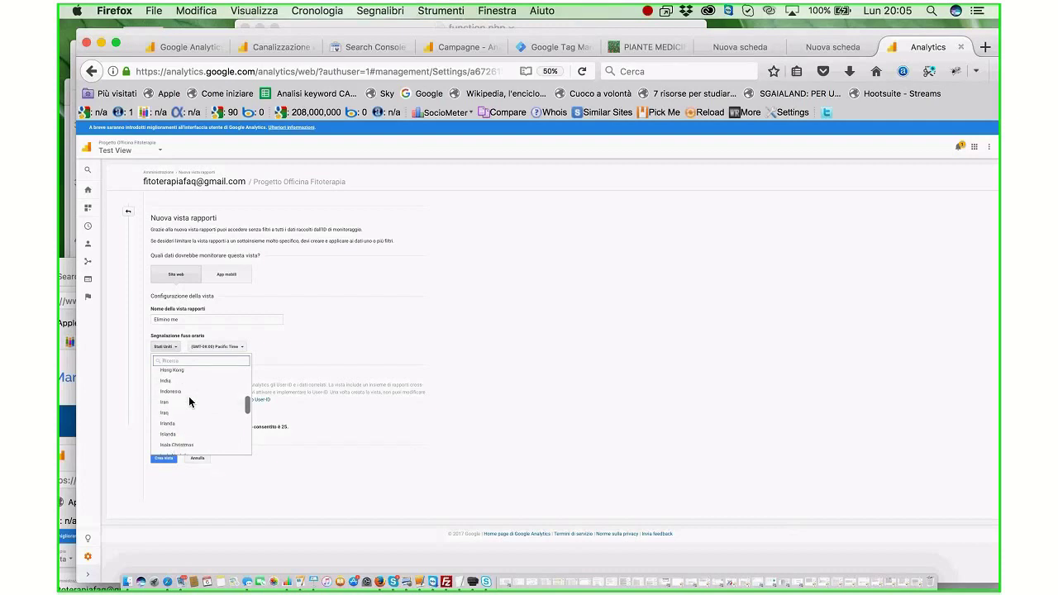
scroll(190, 400, down, 4)
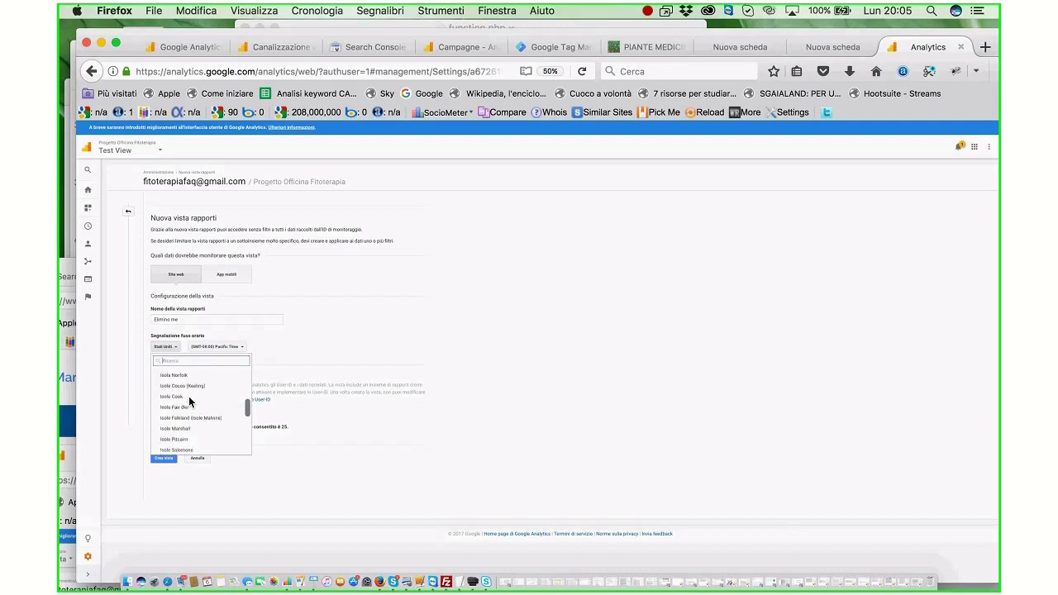
scroll(189, 396, down, 1)
click(178, 430)
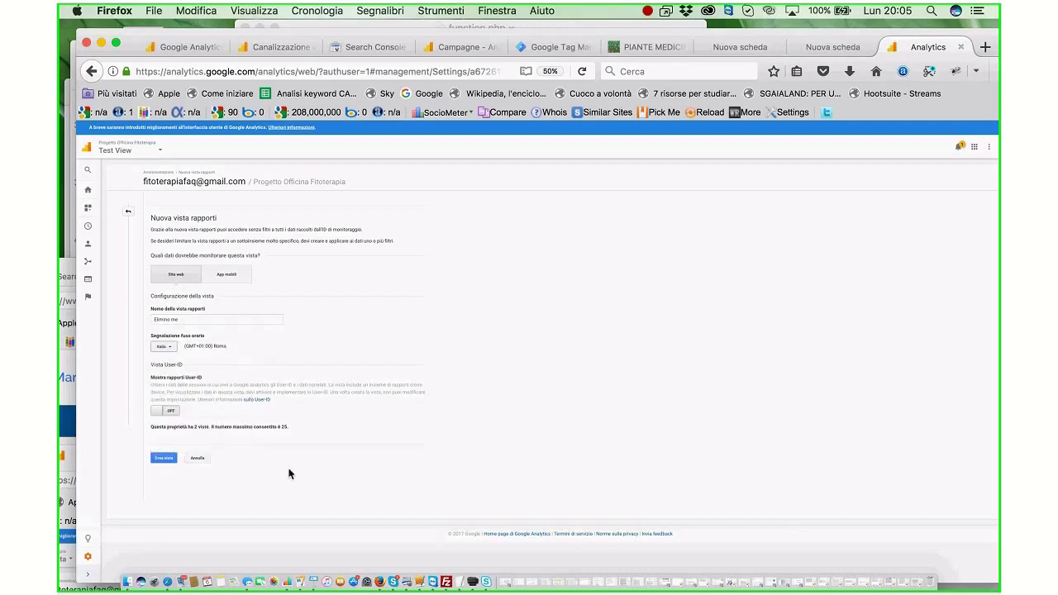
click(161, 460)
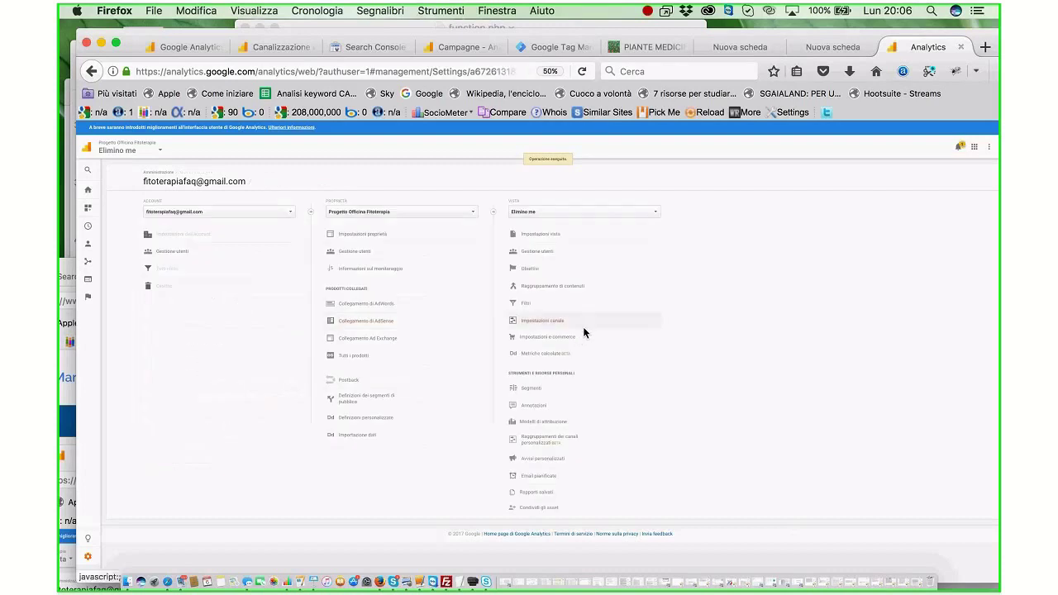
Step: Select the Elimino me view and check its filters page
click(637, 215)
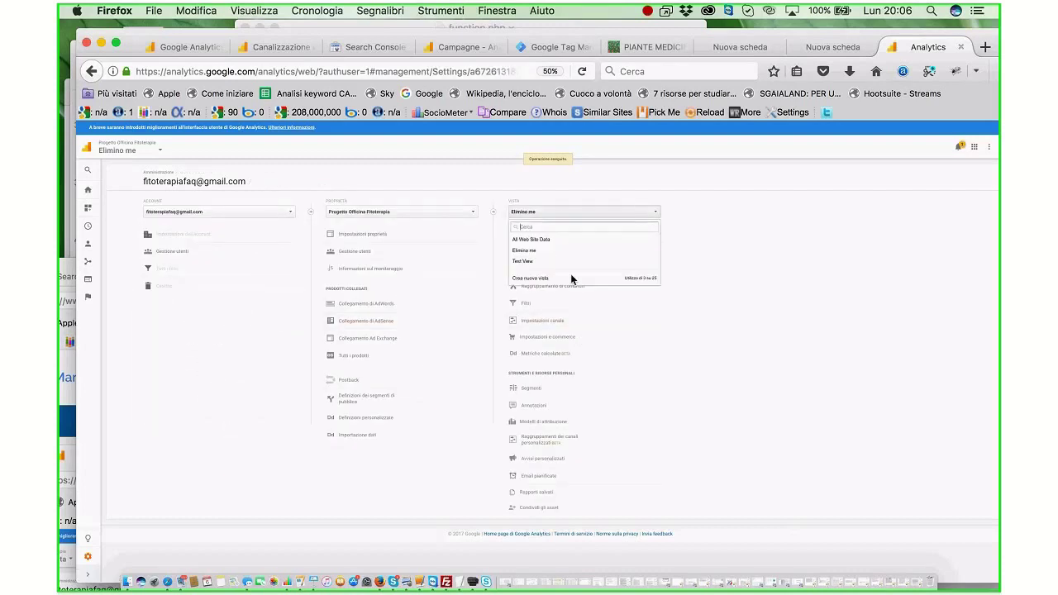
click(539, 250)
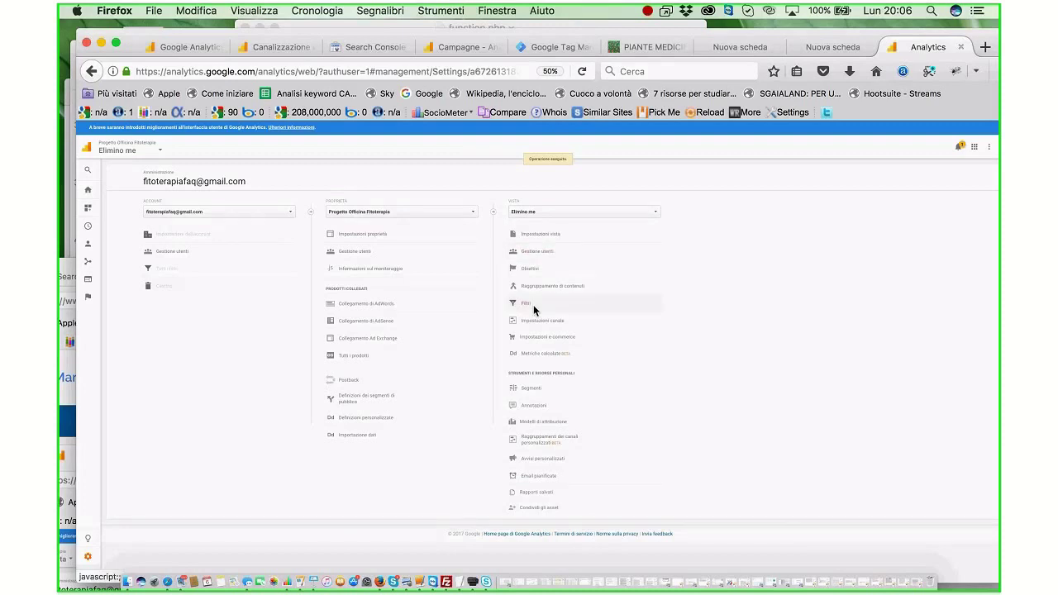
click(533, 305)
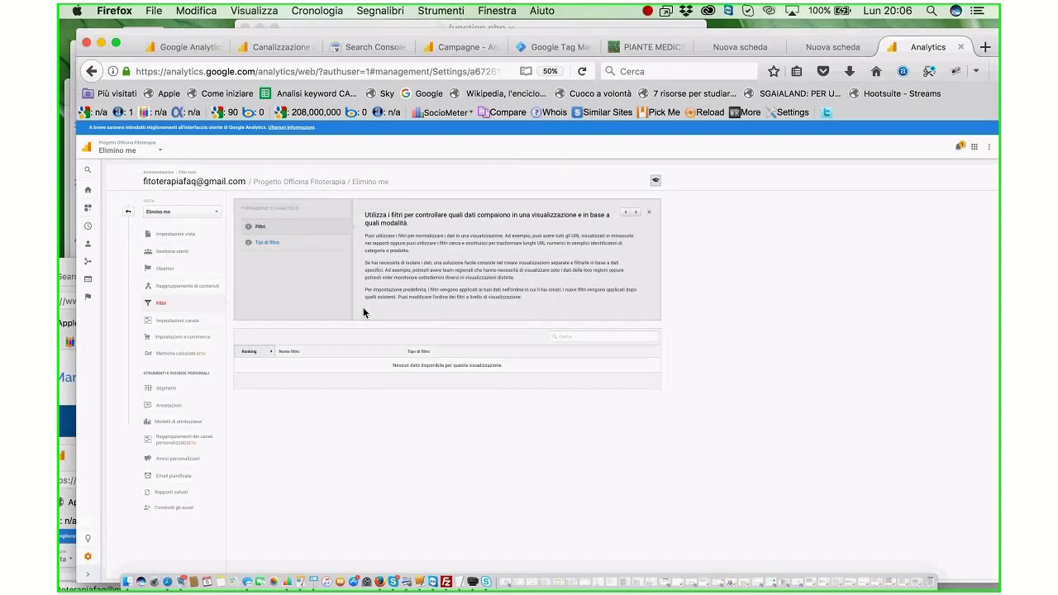
click(129, 213)
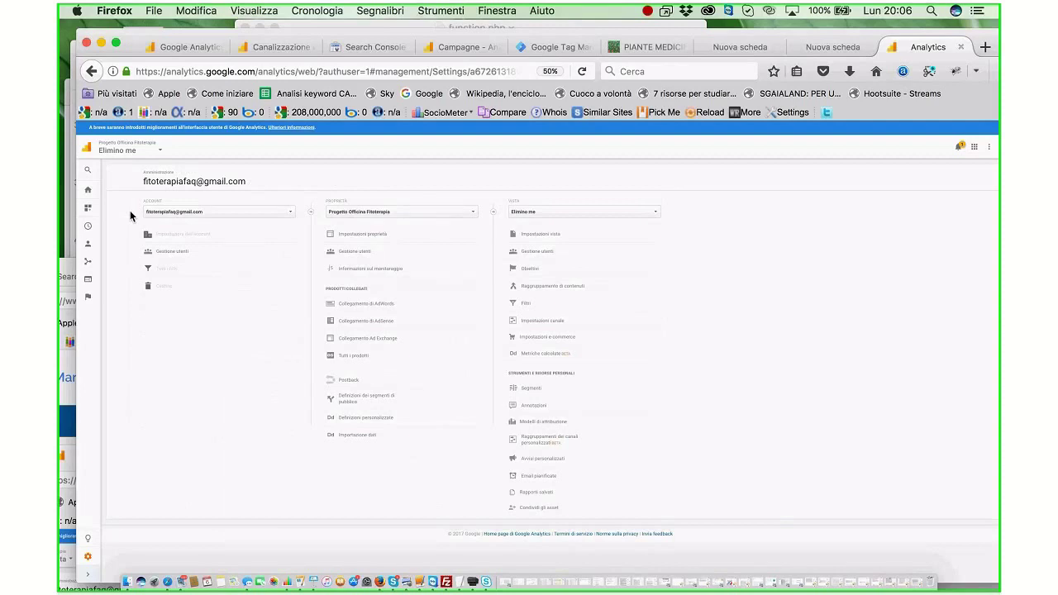
click(606, 303)
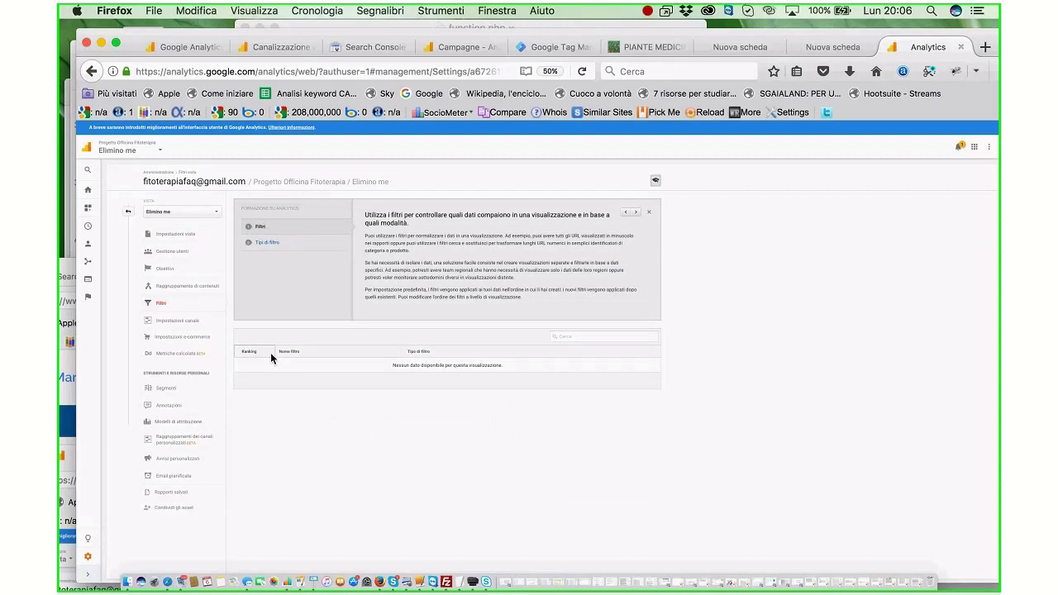
Step: Open the view settings of Elimino me and review them from the basic settings through the site search options
click(174, 238)
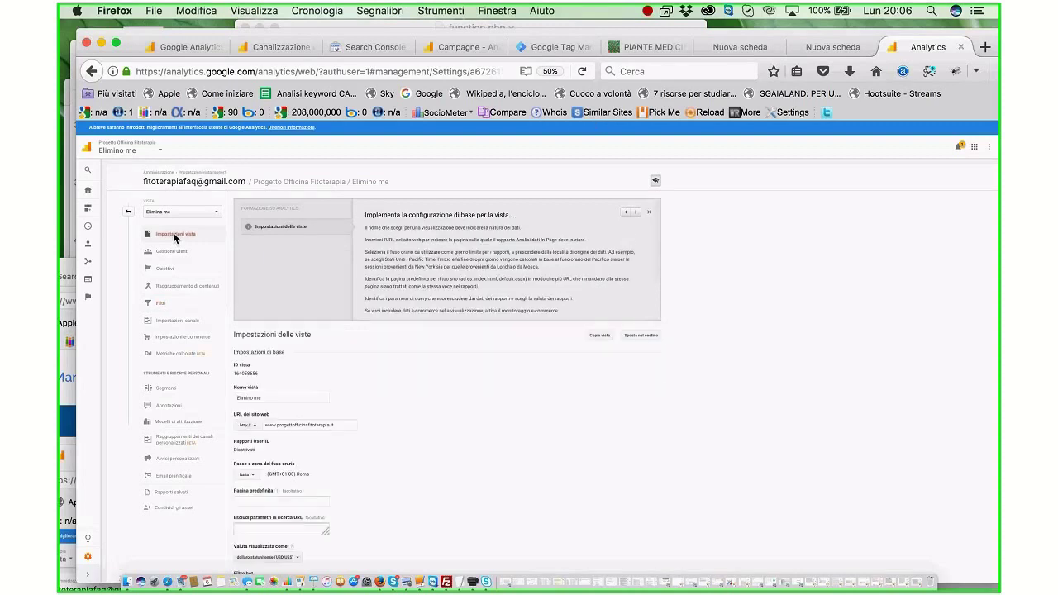
scroll(448, 423, down, 3)
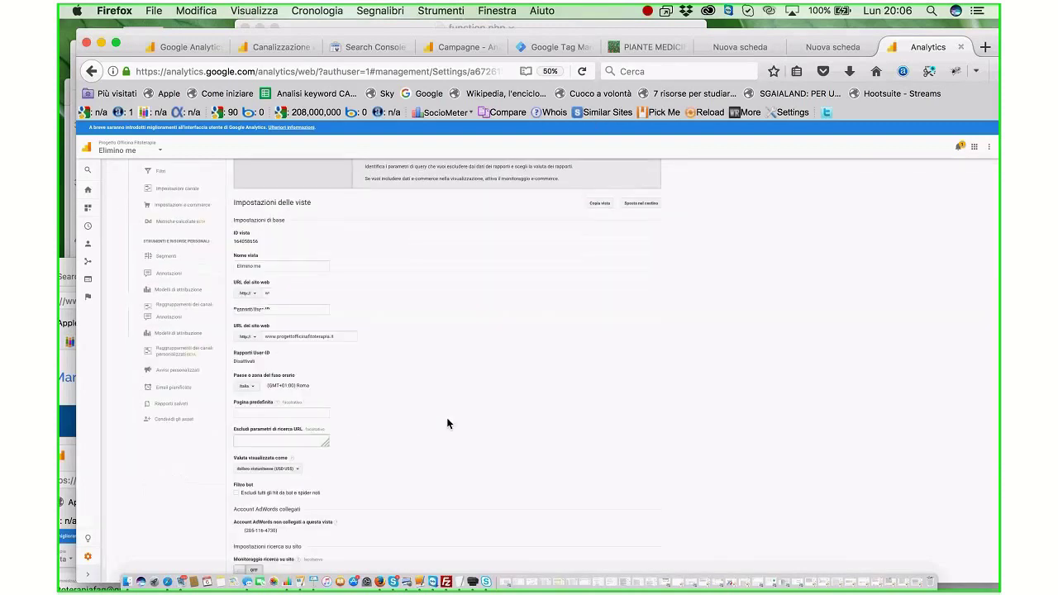
scroll(446, 423, down, 1)
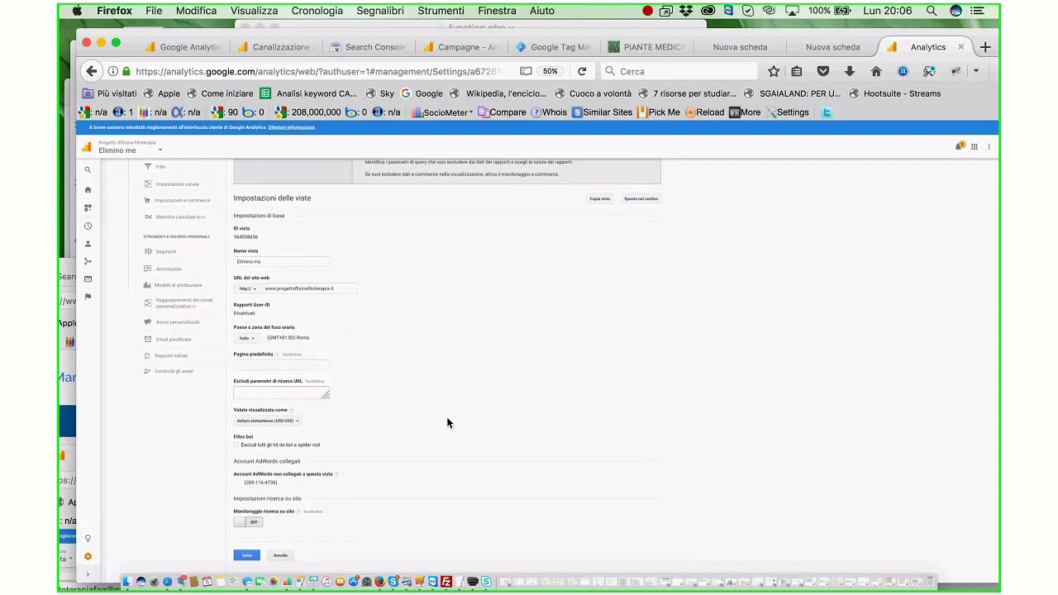
scroll(447, 418, down, 1)
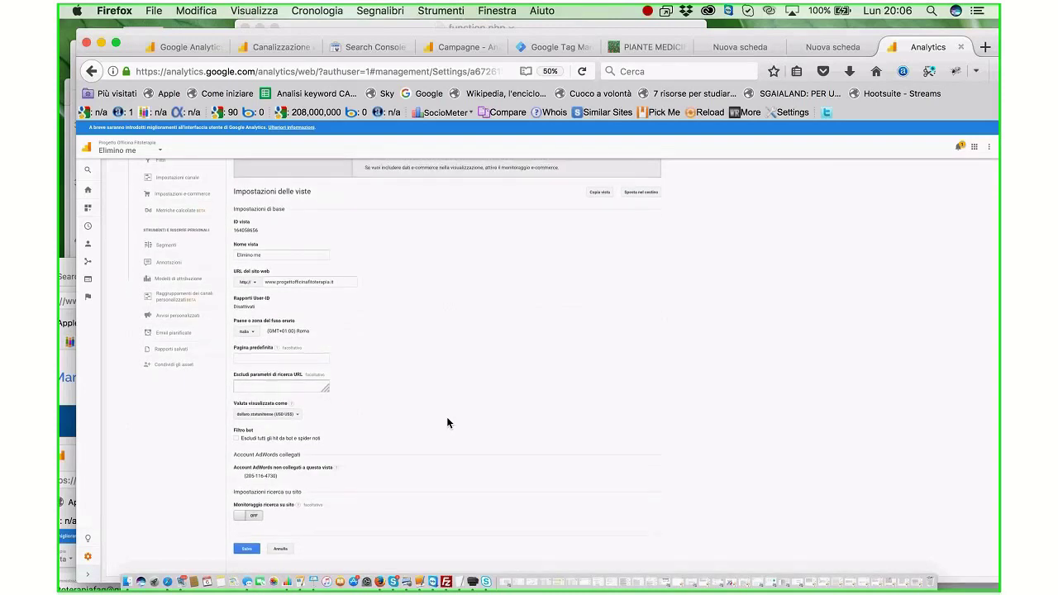
click(269, 360)
key(Tab)
scroll(308, 352, down, 1)
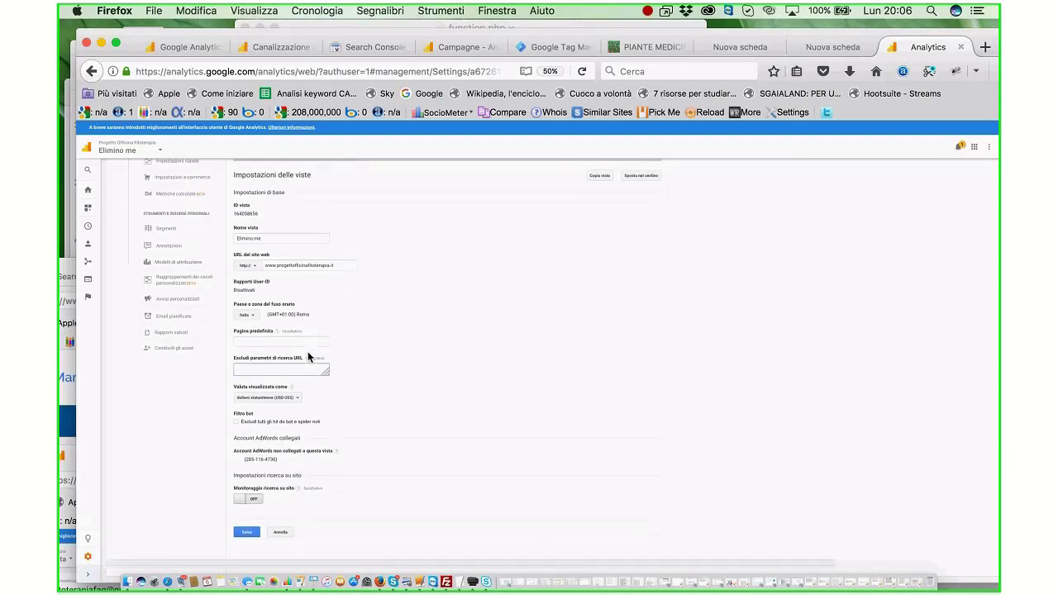
Step: Check the currency choices and the default page field in the Elimino me view settings
click(286, 398)
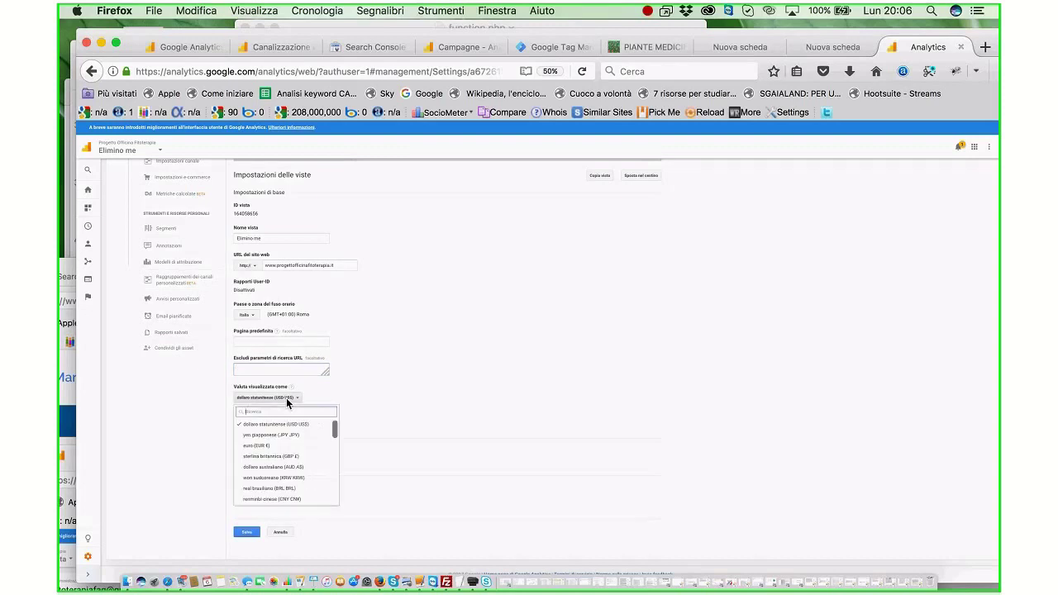
click(286, 397)
click(286, 398)
click(468, 348)
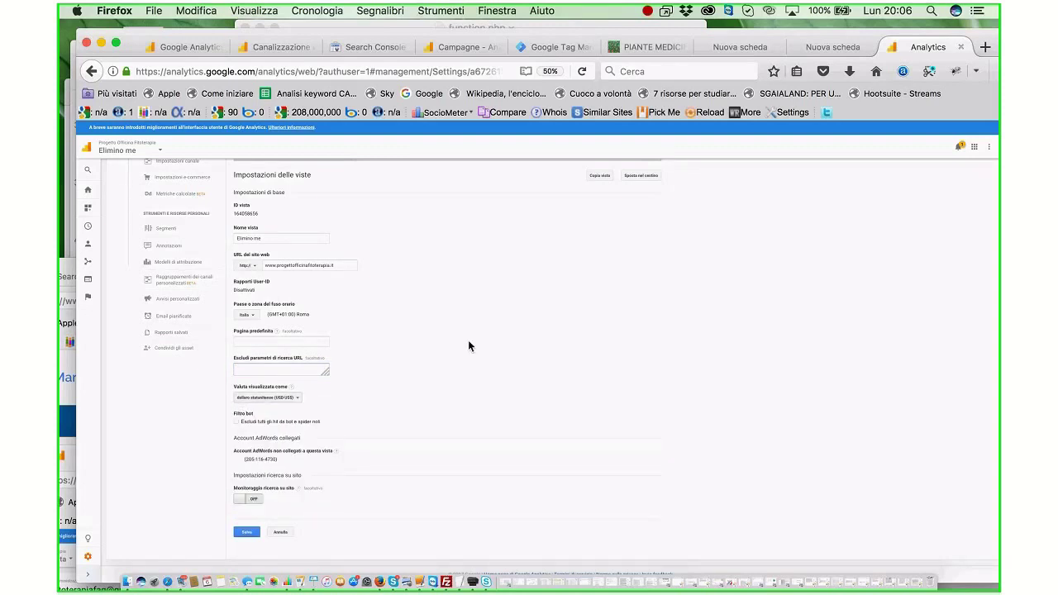
click(300, 342)
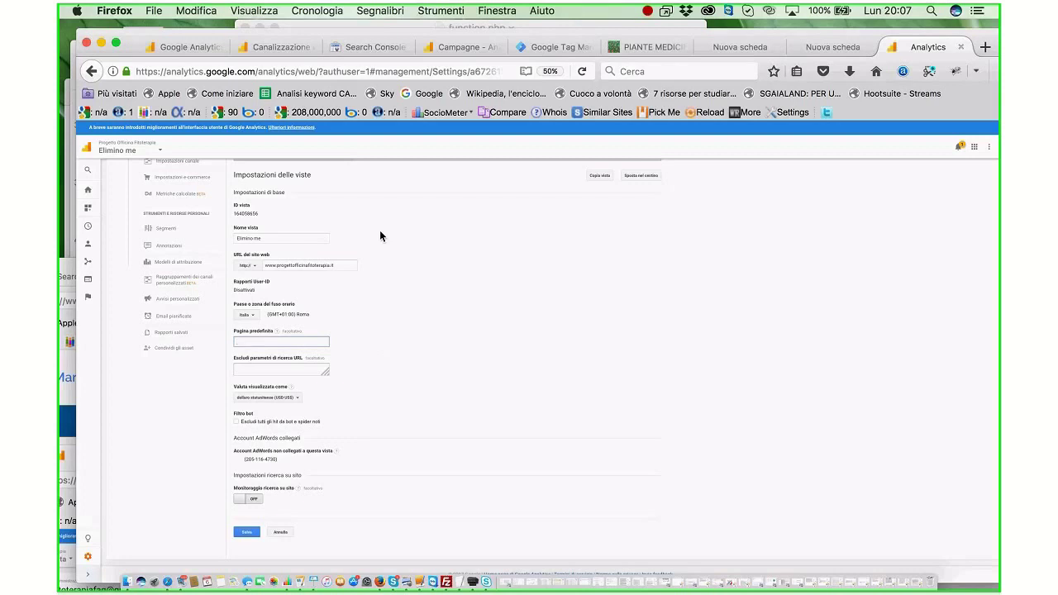
scroll(379, 230, down, 3)
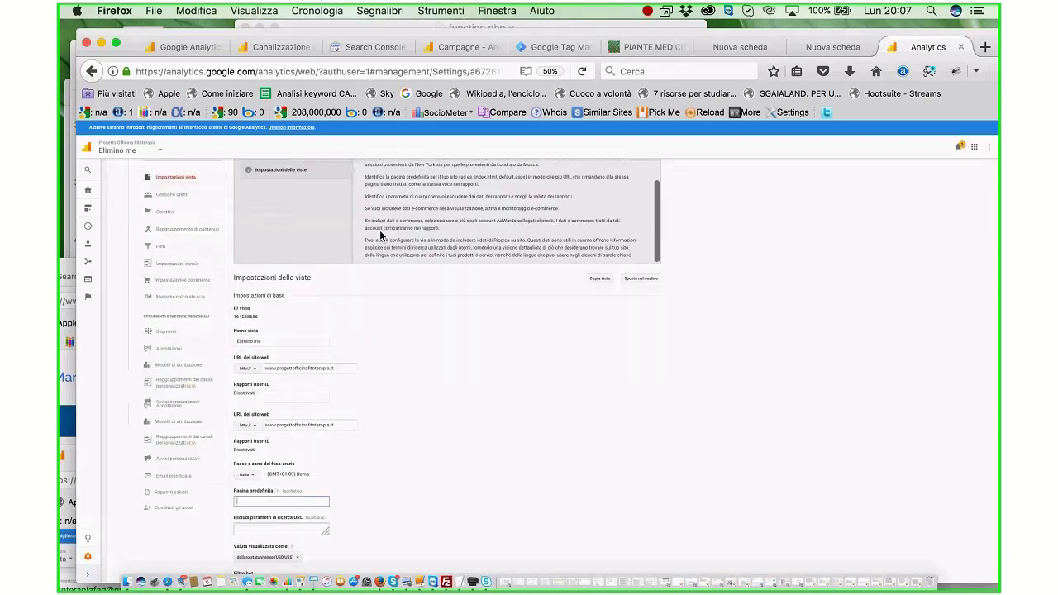
scroll(379, 229, down, 5)
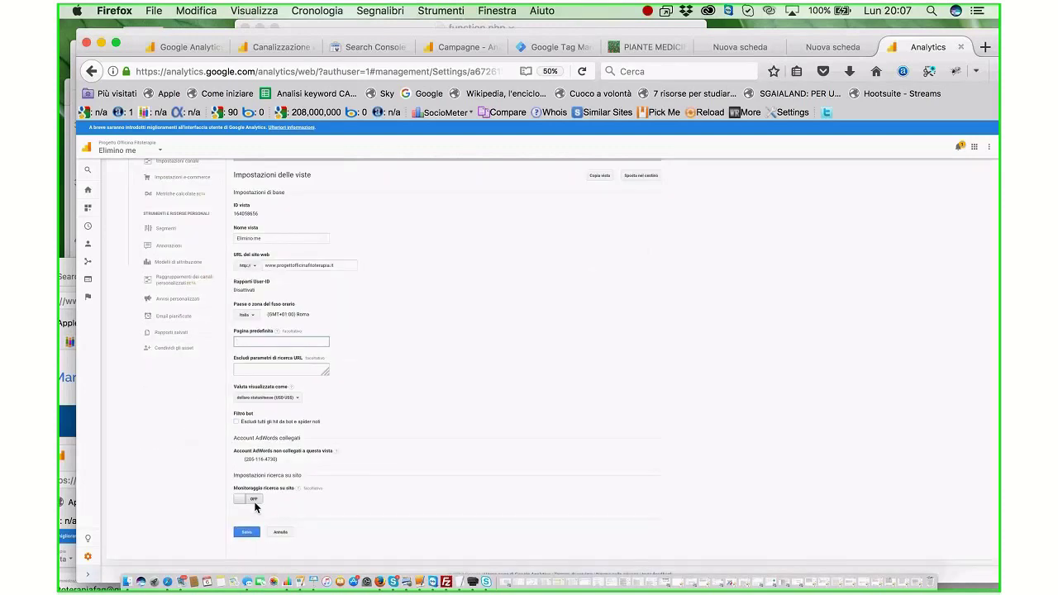
Step: Toggle site search tracking on and off to inspect its search parameter options, and switch to Keynote
click(254, 502)
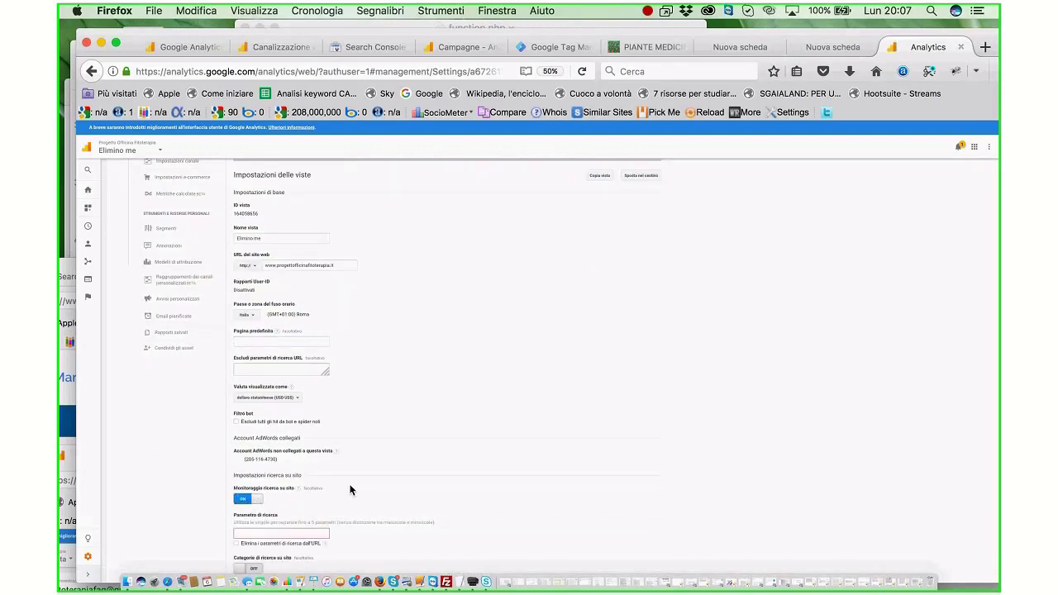
scroll(349, 489, down, 3)
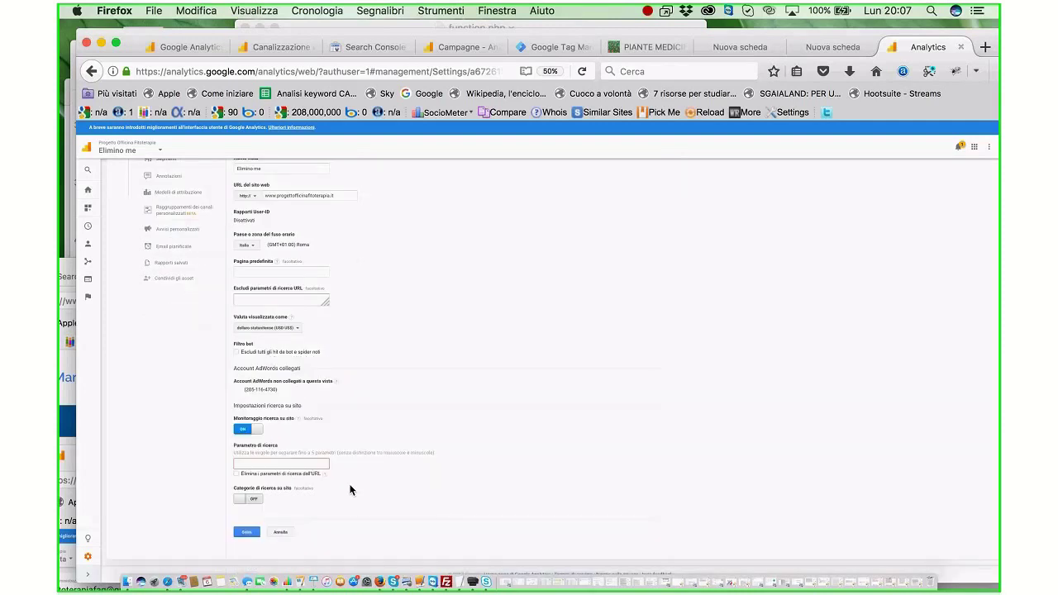
click(241, 430)
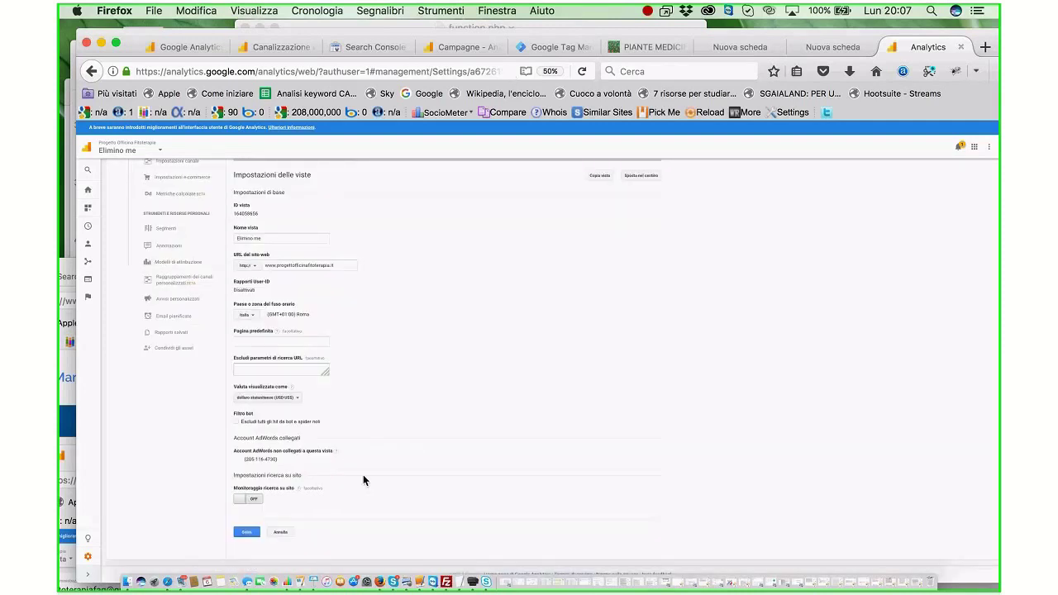
click(312, 582)
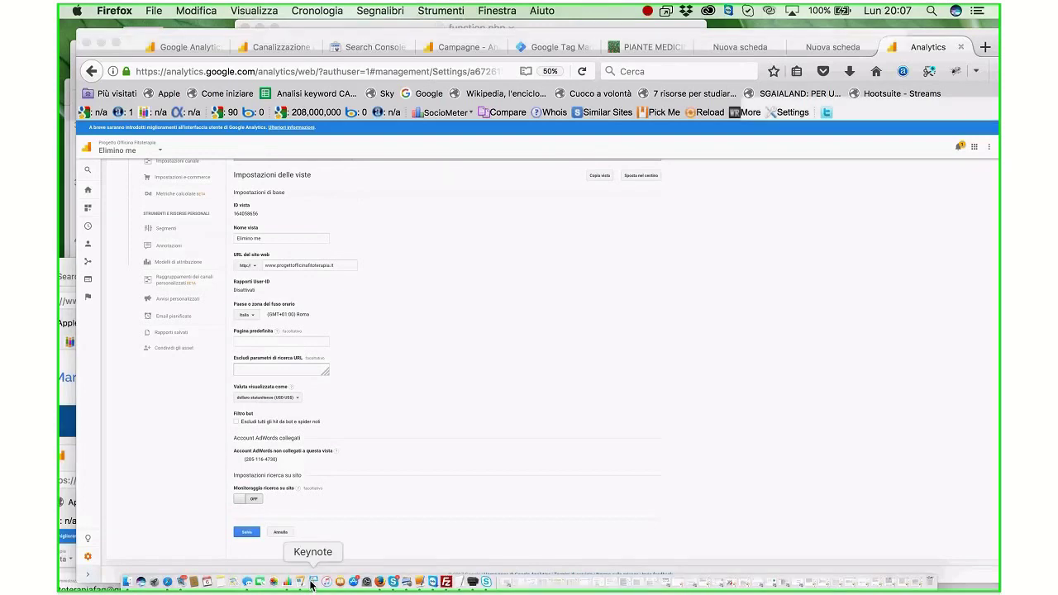
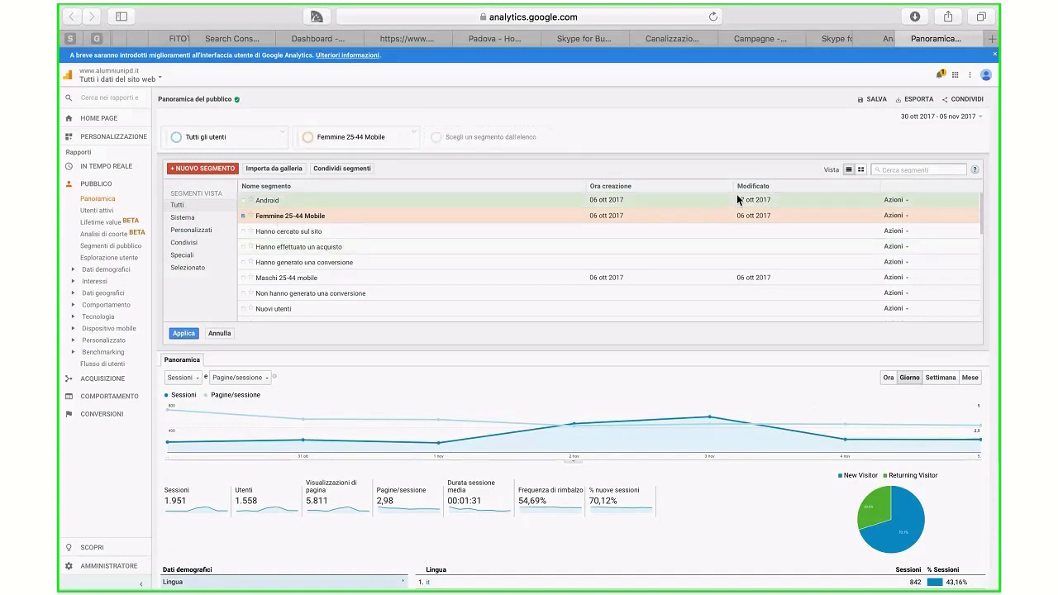
Step: Apply the Utenti di singole sessioni segment to the audience overview and remove the Pagine/sessione comparison metric
scroll(737, 198, down, 5)
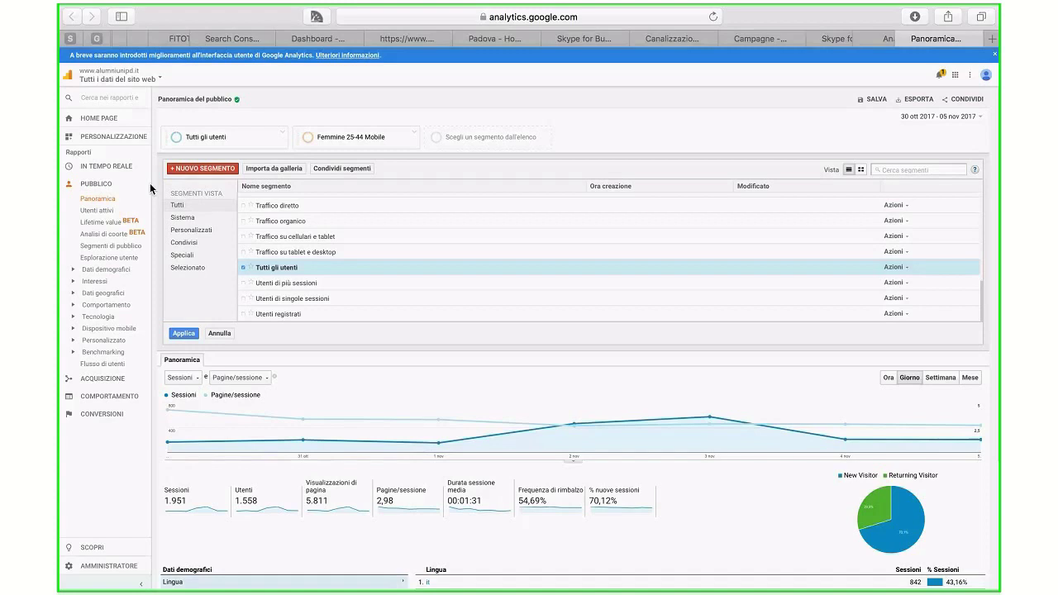
click(263, 302)
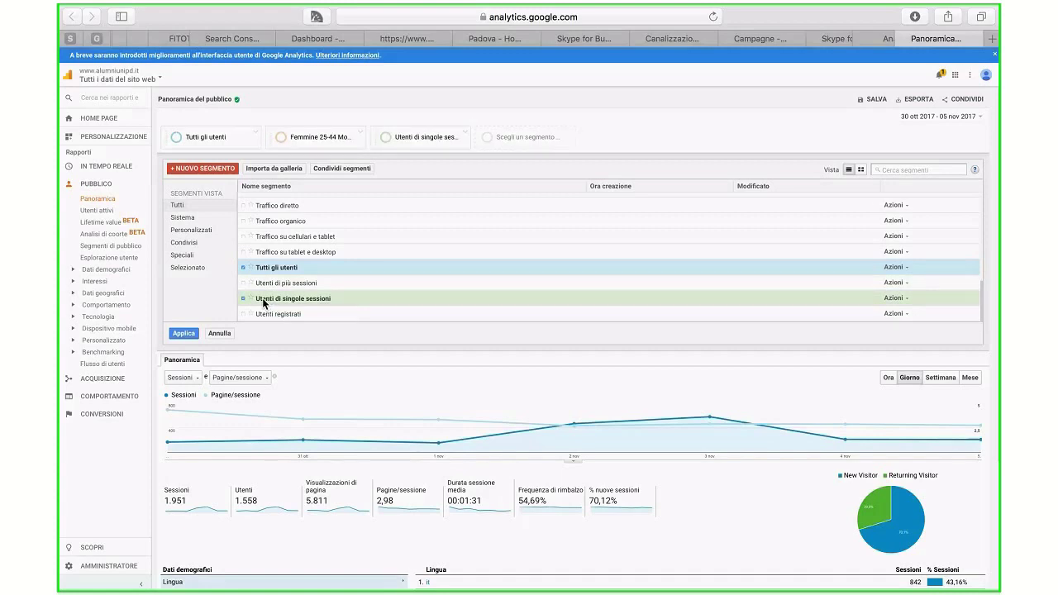
click(183, 334)
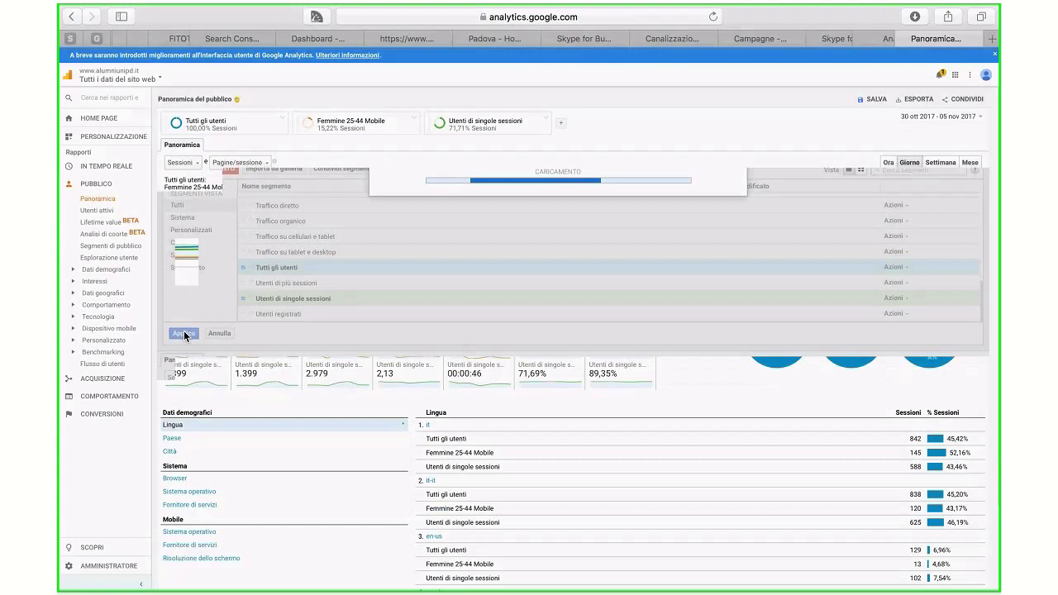
click(241, 162)
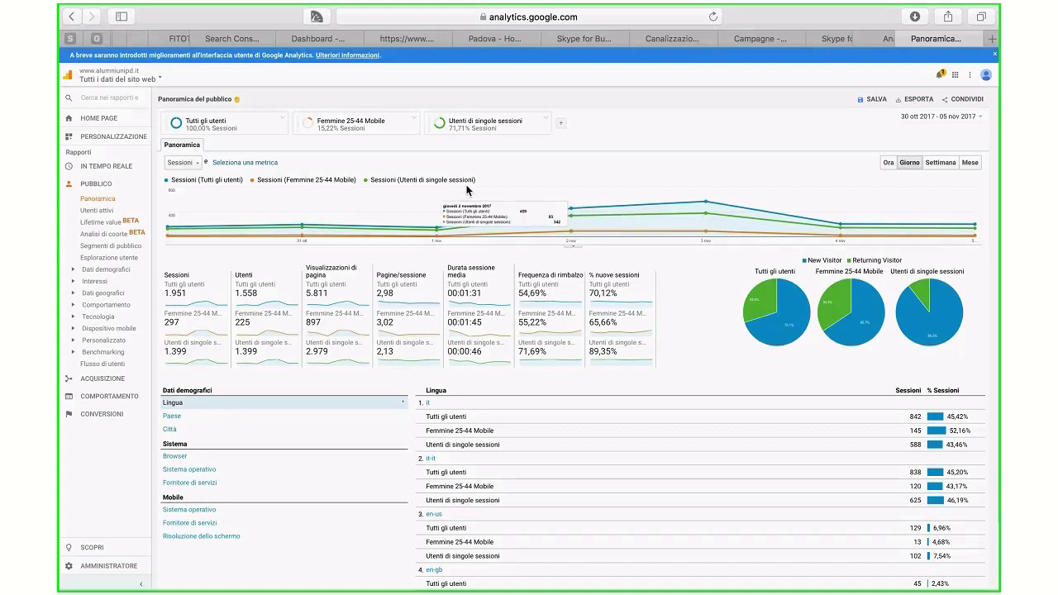
Step: Compare the three segments in the audience overview and in the demographics overview report
mouse_move(349, 134)
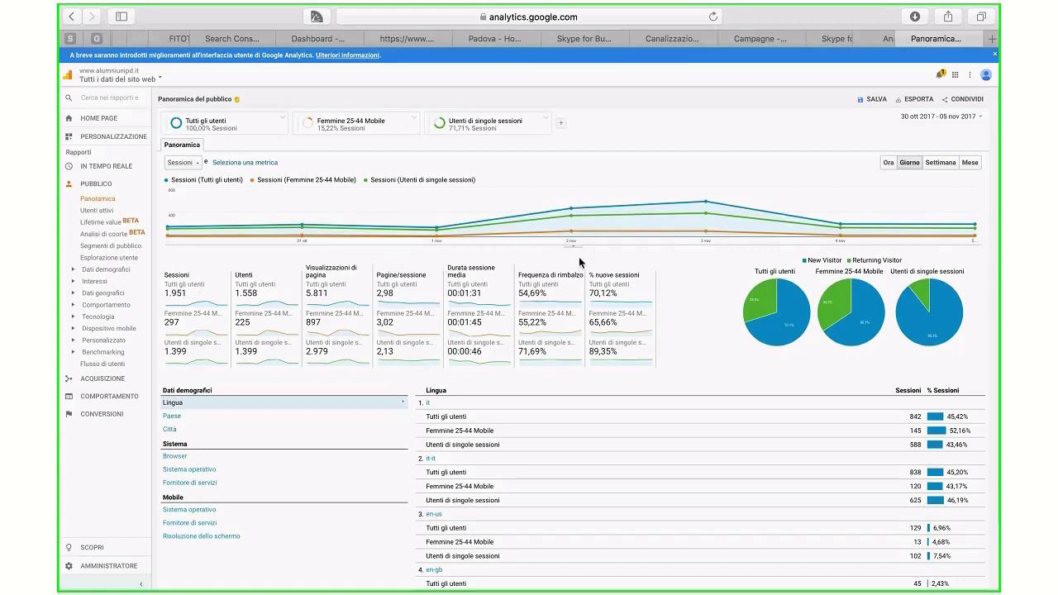
scroll(628, 253, down, 2)
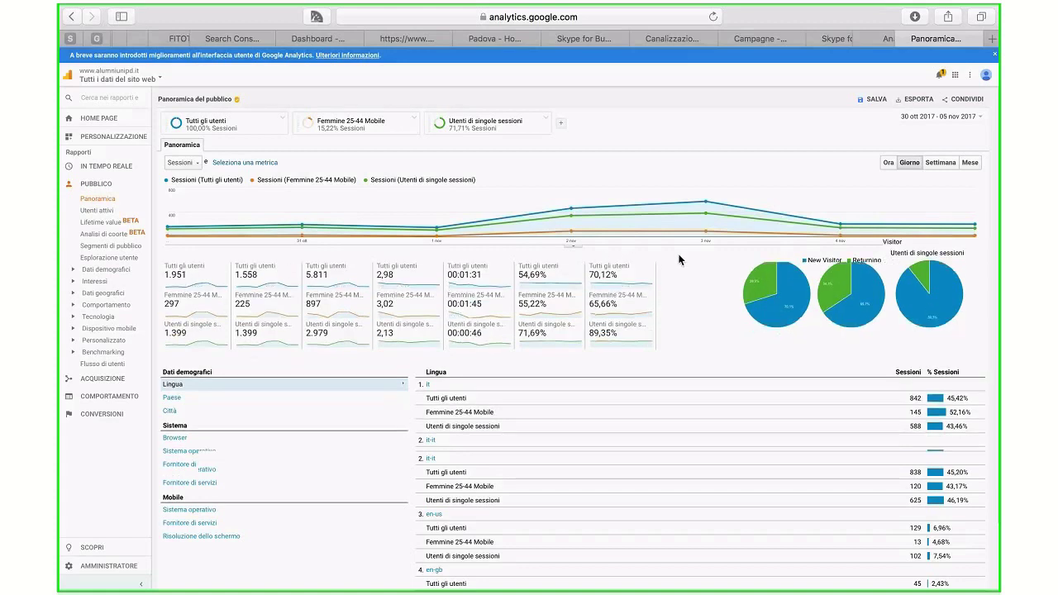
scroll(679, 260, down, 3)
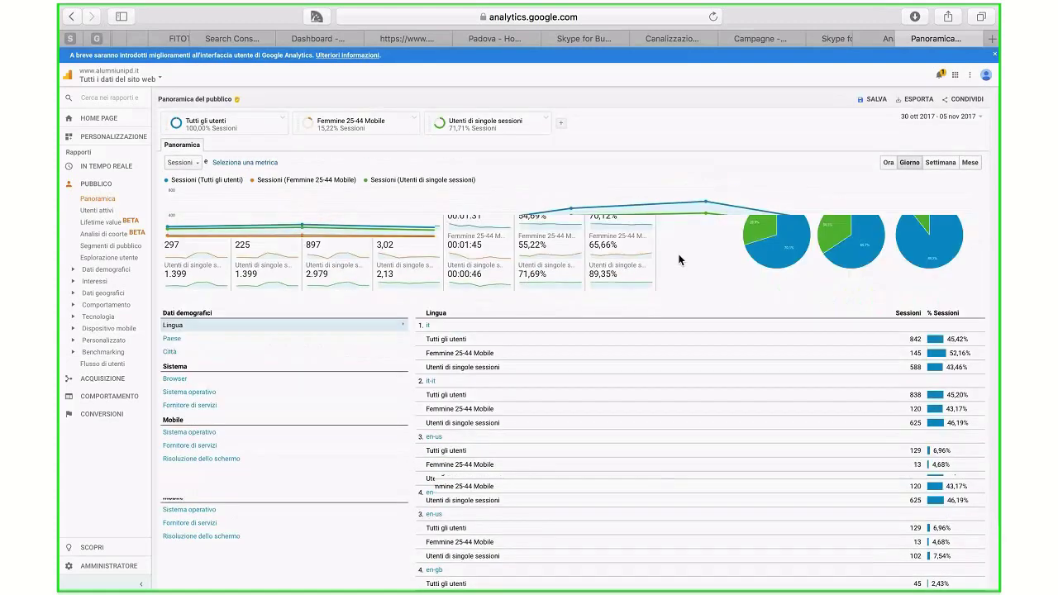
scroll(122, 179, up, 3)
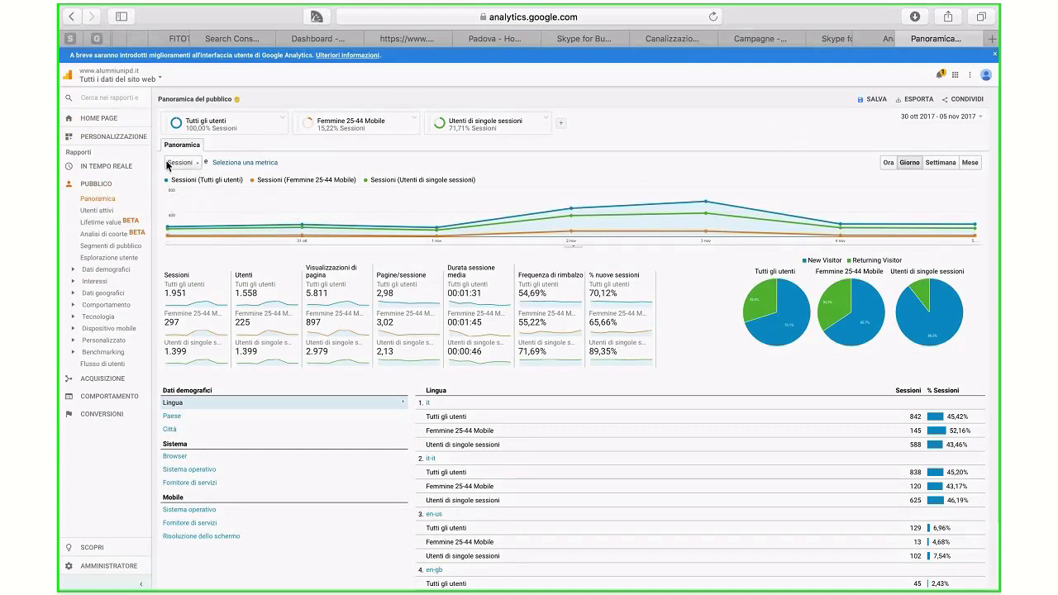
click(106, 270)
click(98, 283)
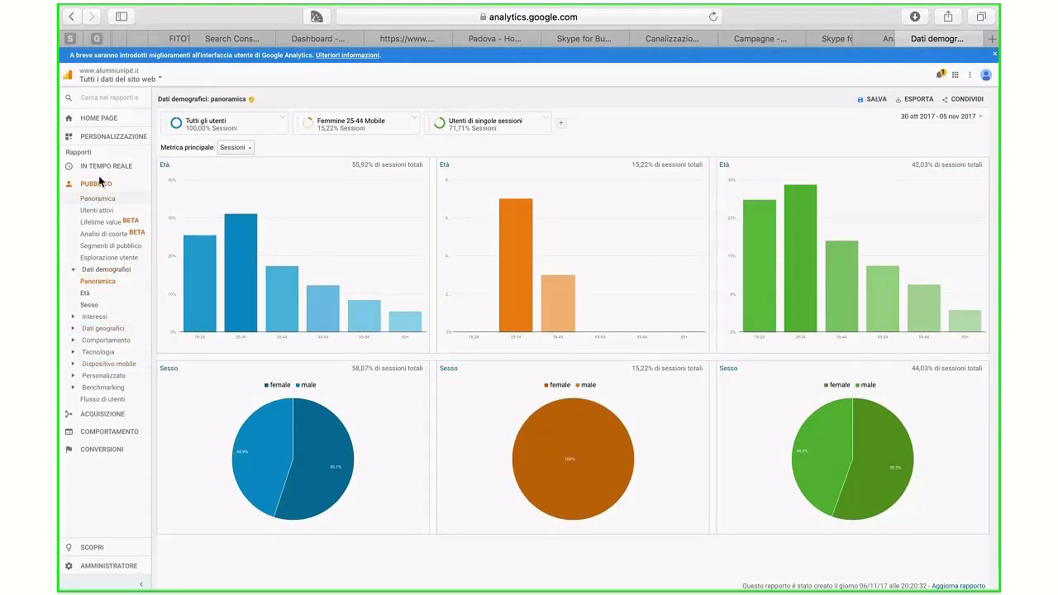
Step: Open the Nuovi vs Di ritorno behaviour report and check which comparison metrics its chart offers
click(116, 341)
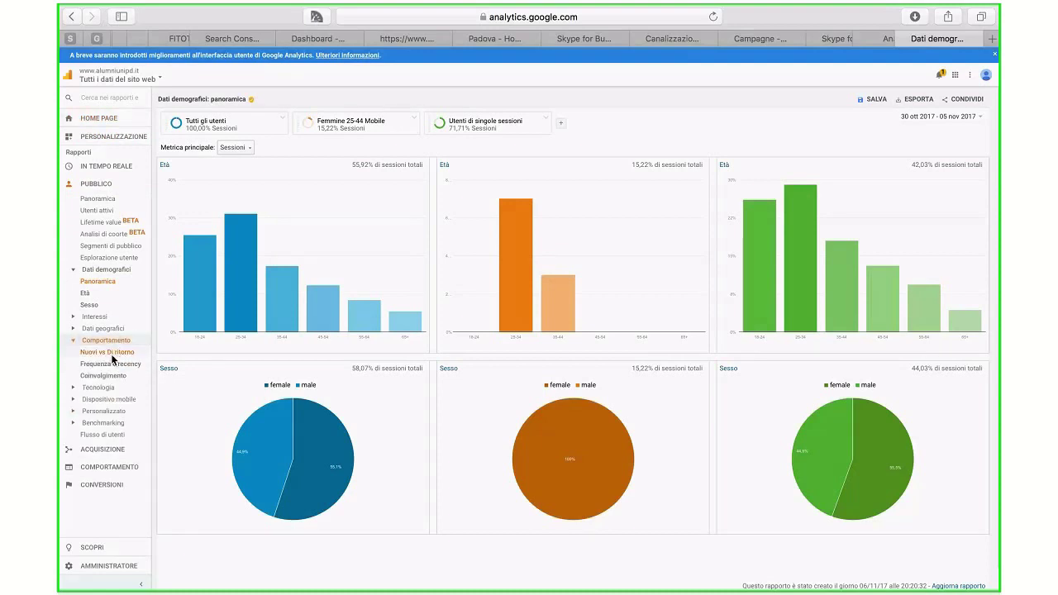
click(111, 352)
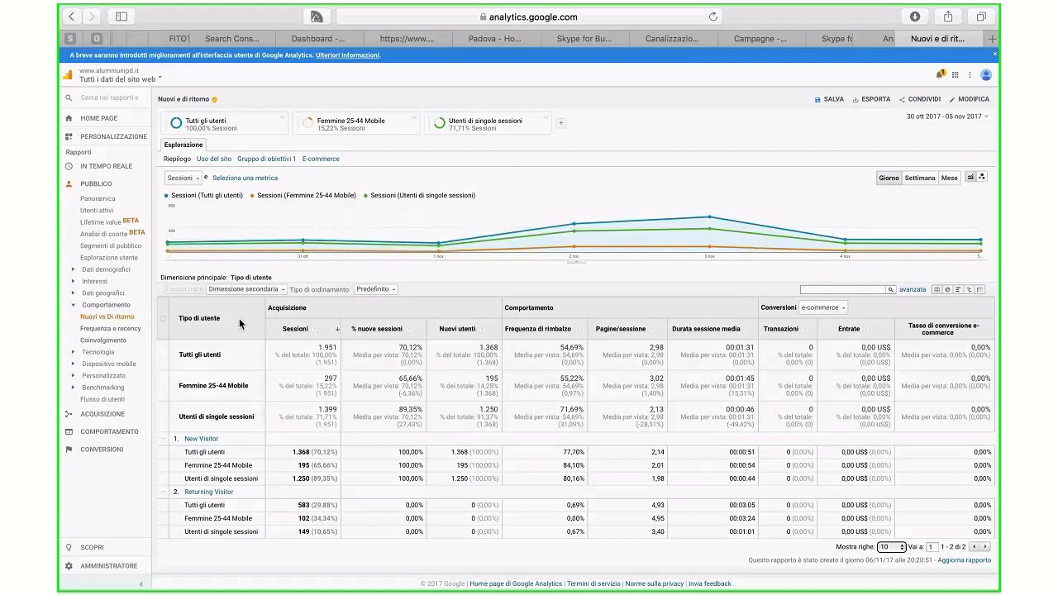
click(277, 179)
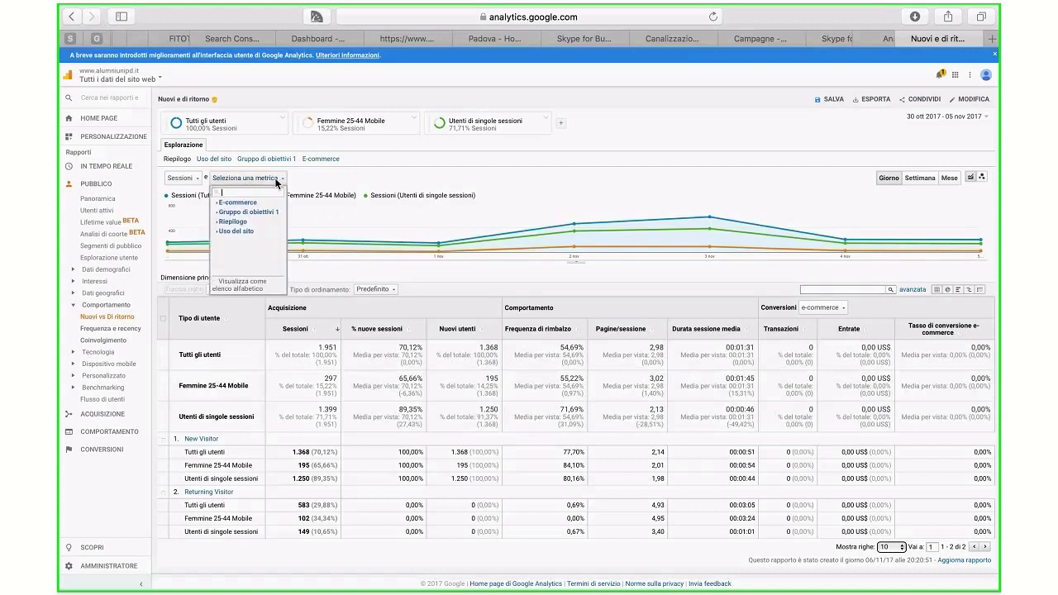
click(357, 235)
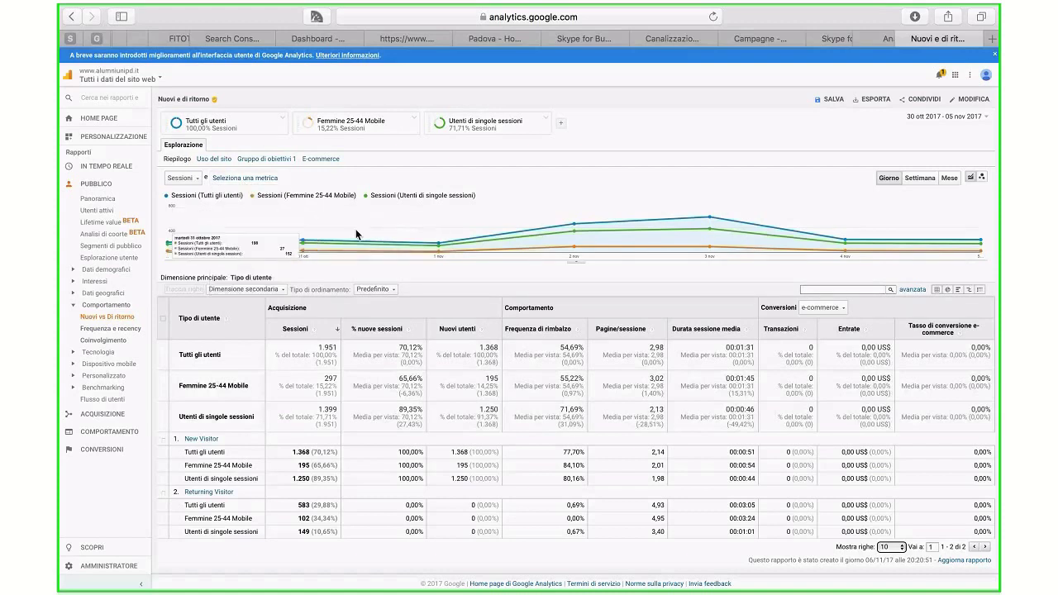
Step: Add Mezzo as the secondary dimension of the Nuovi vs Di ritorno report and review the resulting rows
click(277, 294)
scroll(241, 344, down, 4)
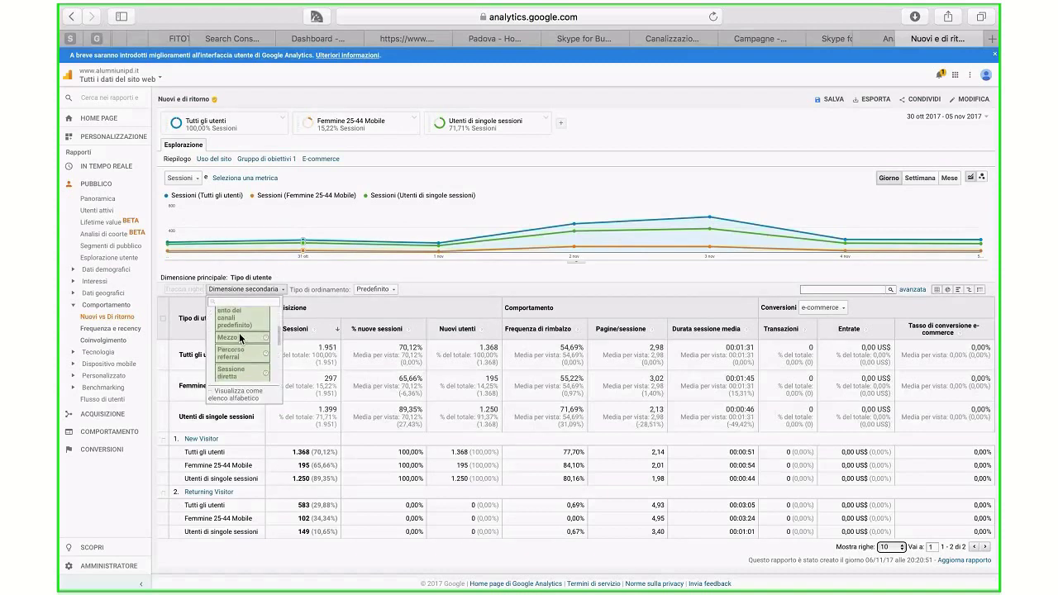
click(240, 339)
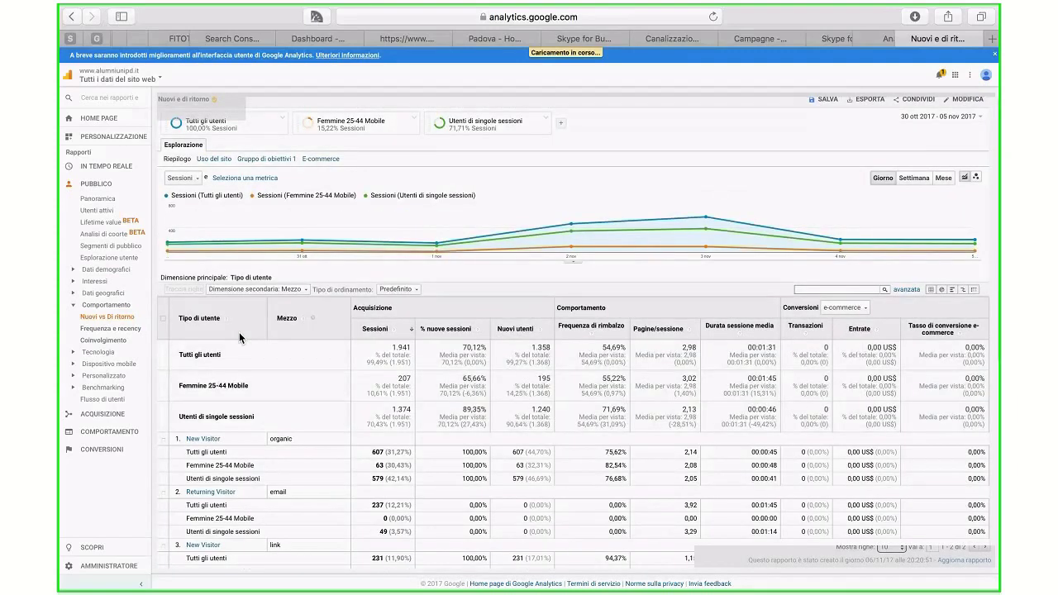
scroll(291, 309, down, 5)
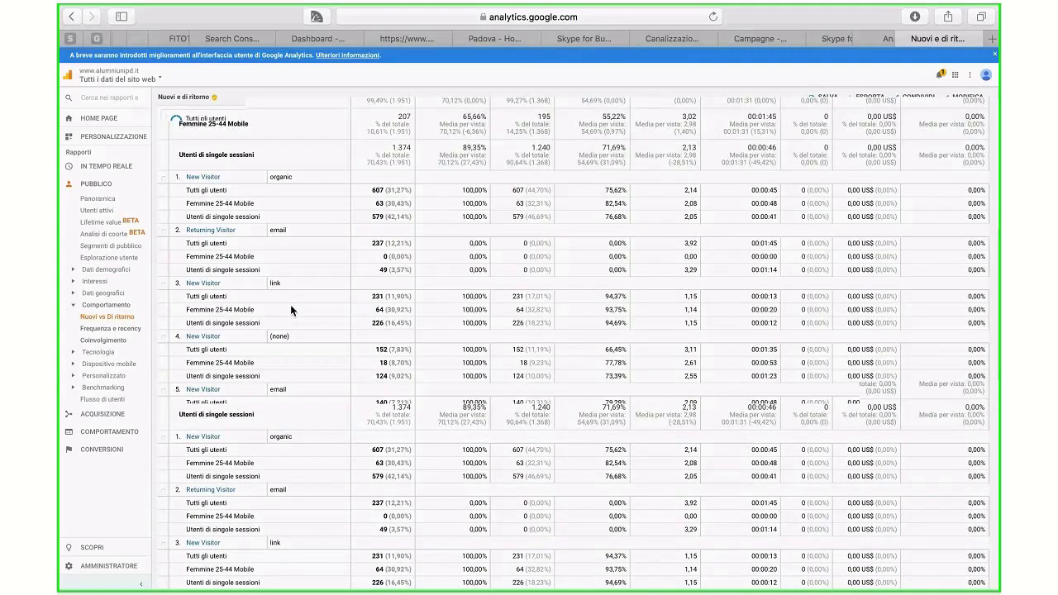
scroll(290, 304, up, 3)
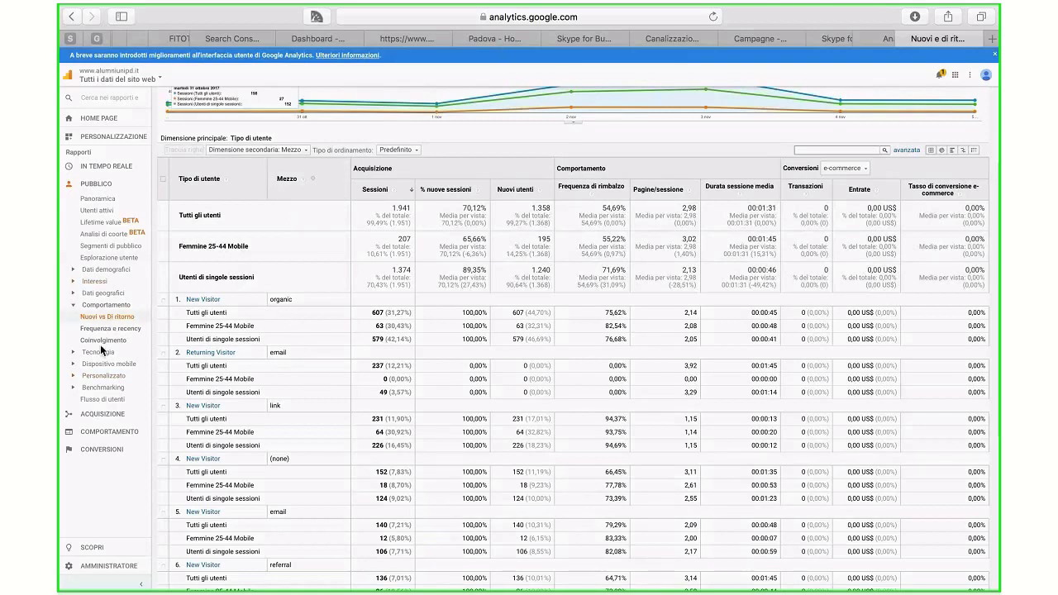
Step: Look through the Conversioni and Comportamento report groups and return to the Analytics home page
click(111, 449)
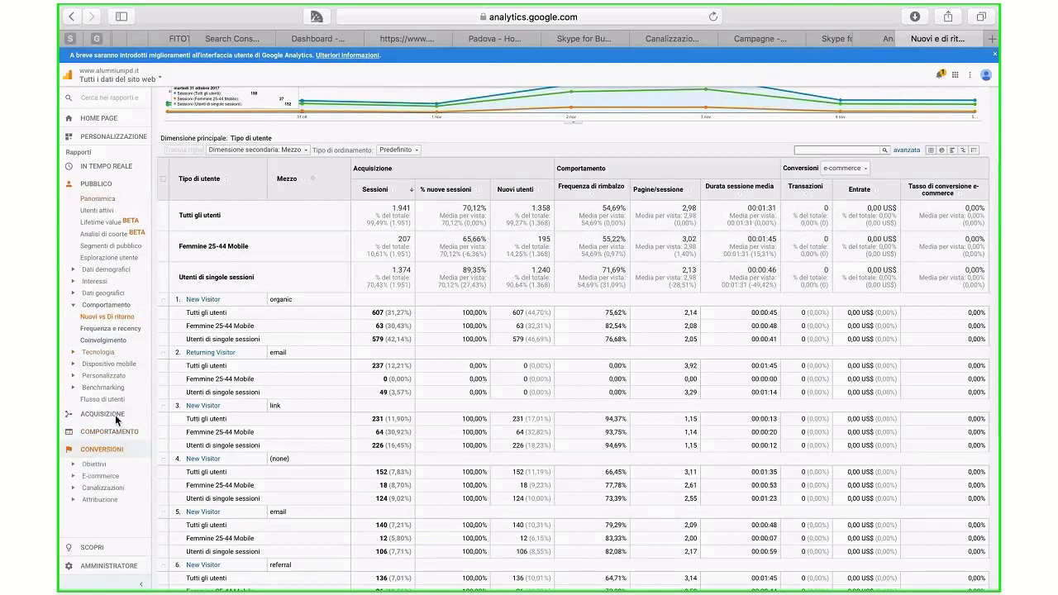
click(114, 432)
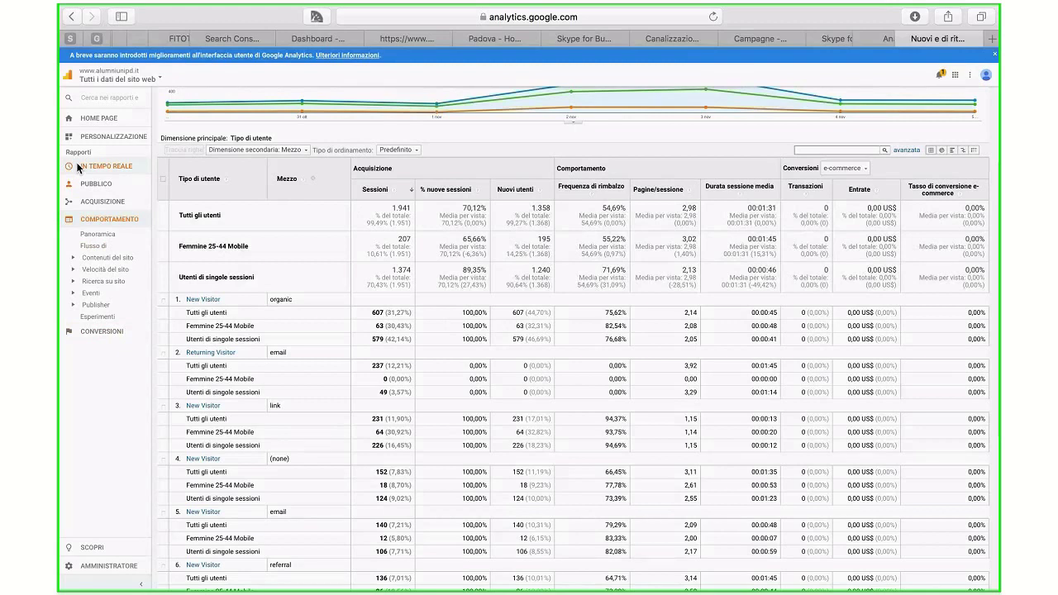
click(100, 121)
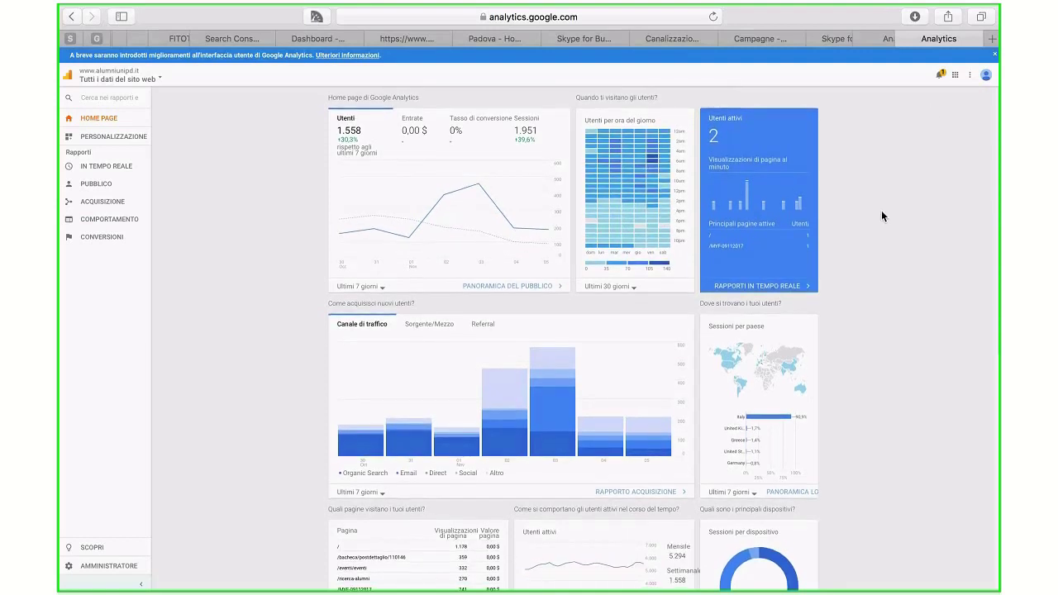
Step: Set the home page's Utenti card to show the last 90 days
scroll(418, 176, down, 2)
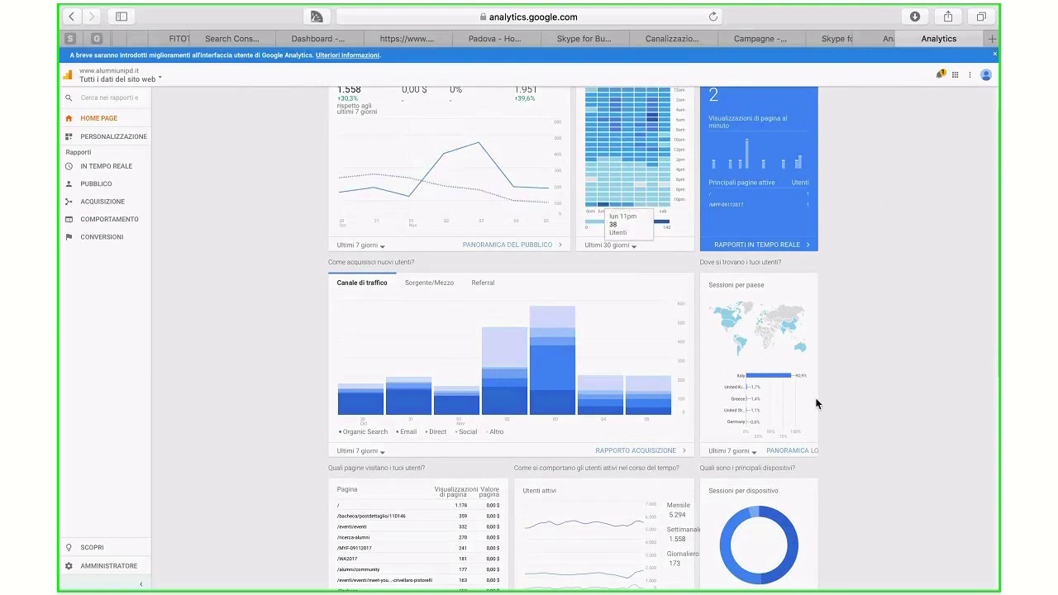
click(375, 247)
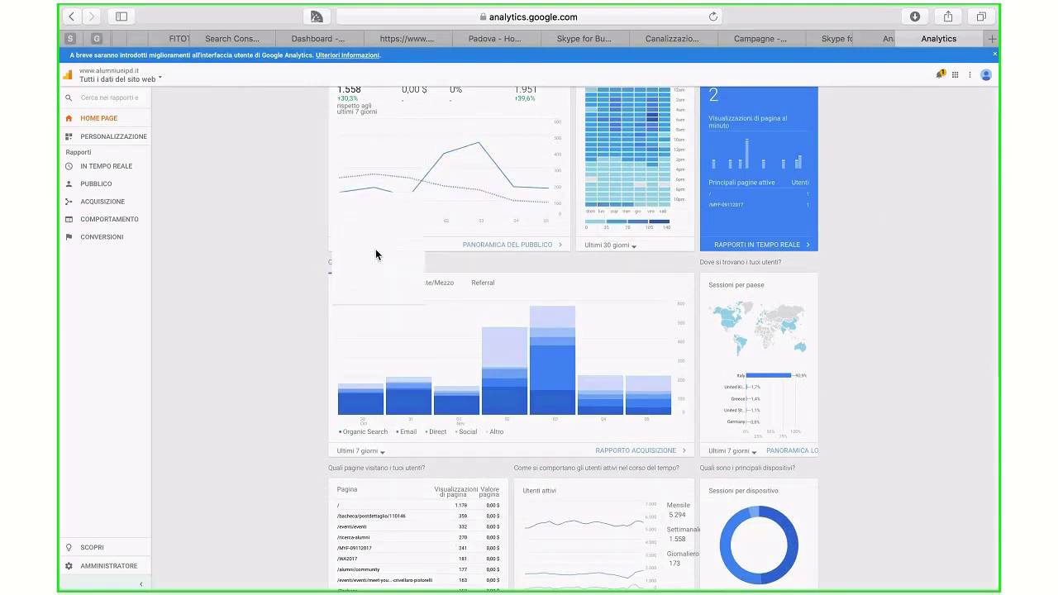
click(376, 270)
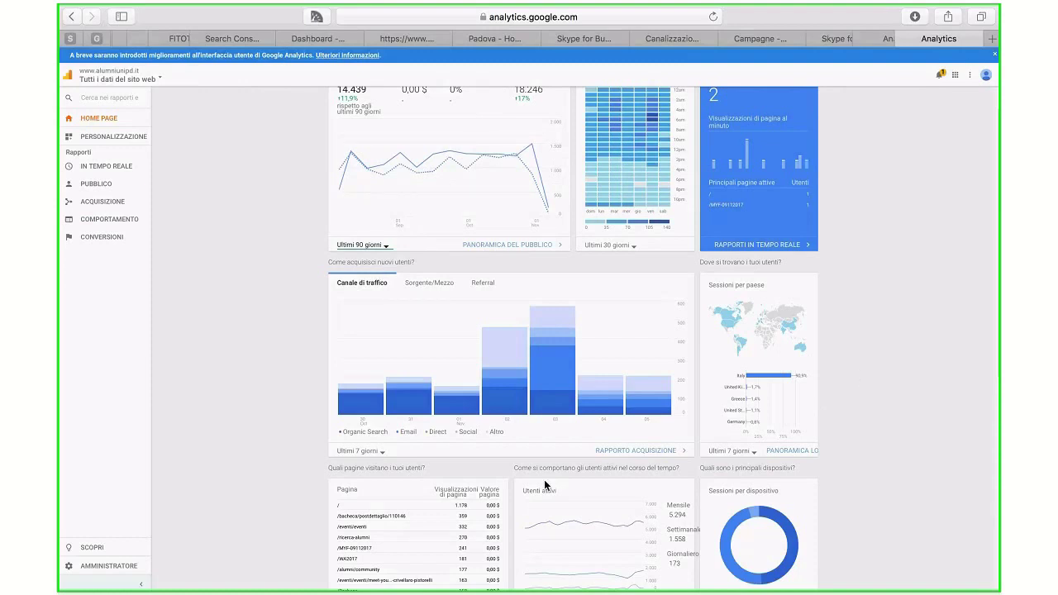
Step: Review the remaining home page cards and view the user acquisition card by Sorgente/Mezzo
scroll(545, 486, down, 5)
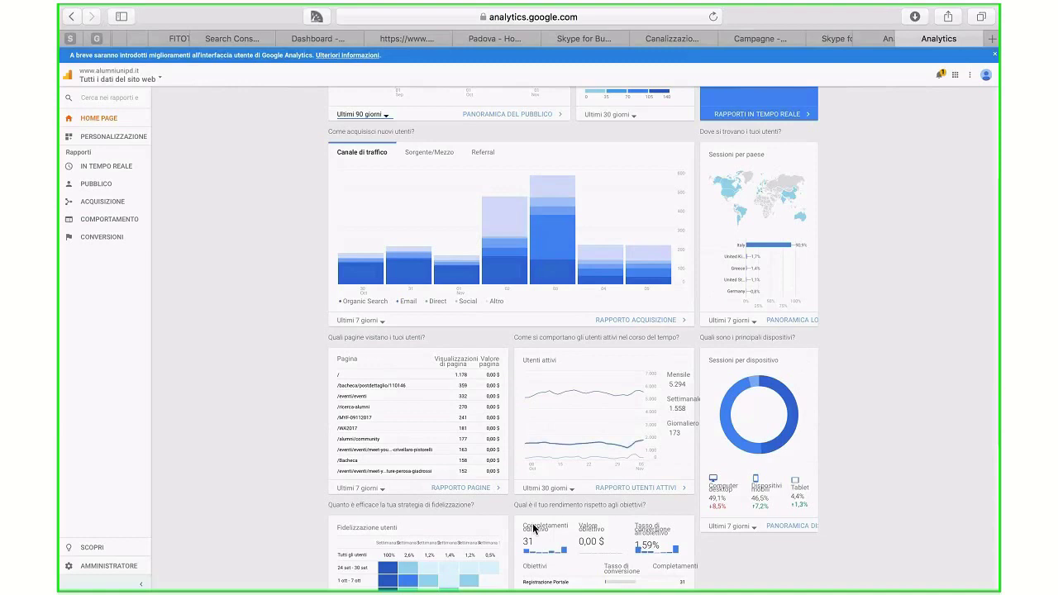
scroll(533, 528, down, 5)
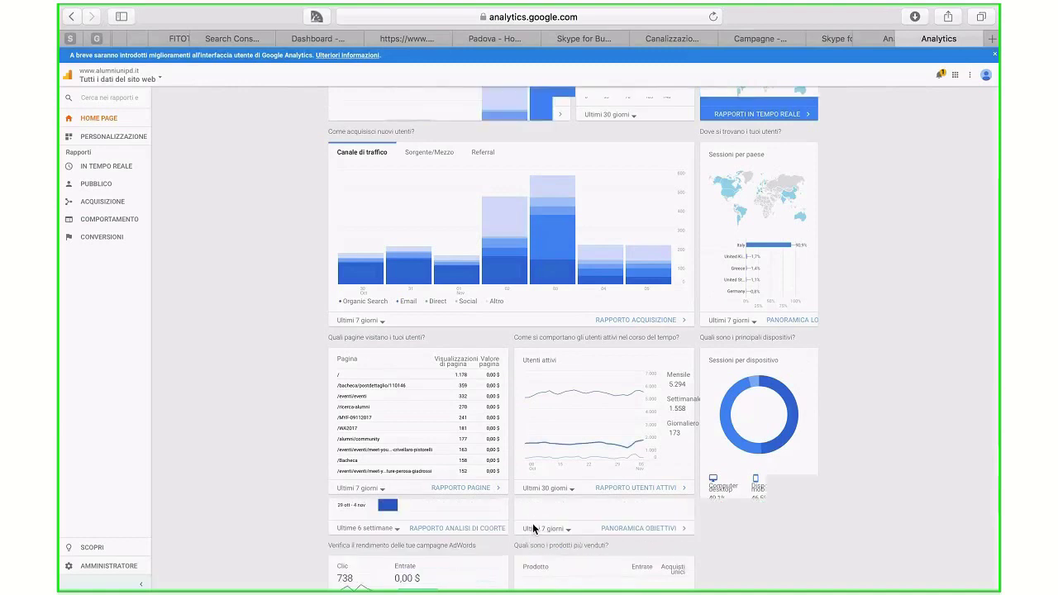
scroll(532, 523, down, 10)
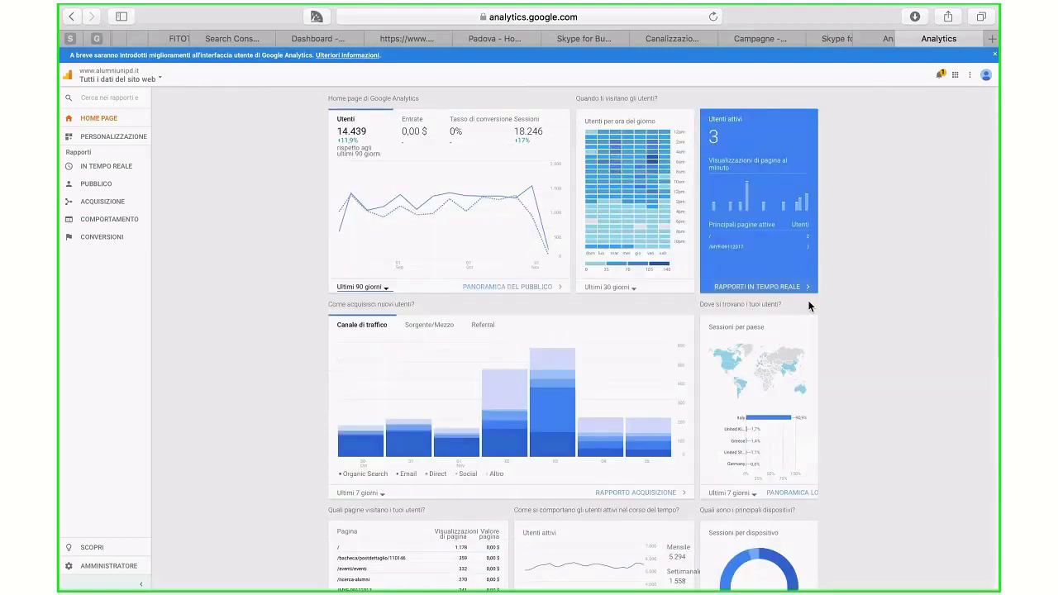
click(419, 326)
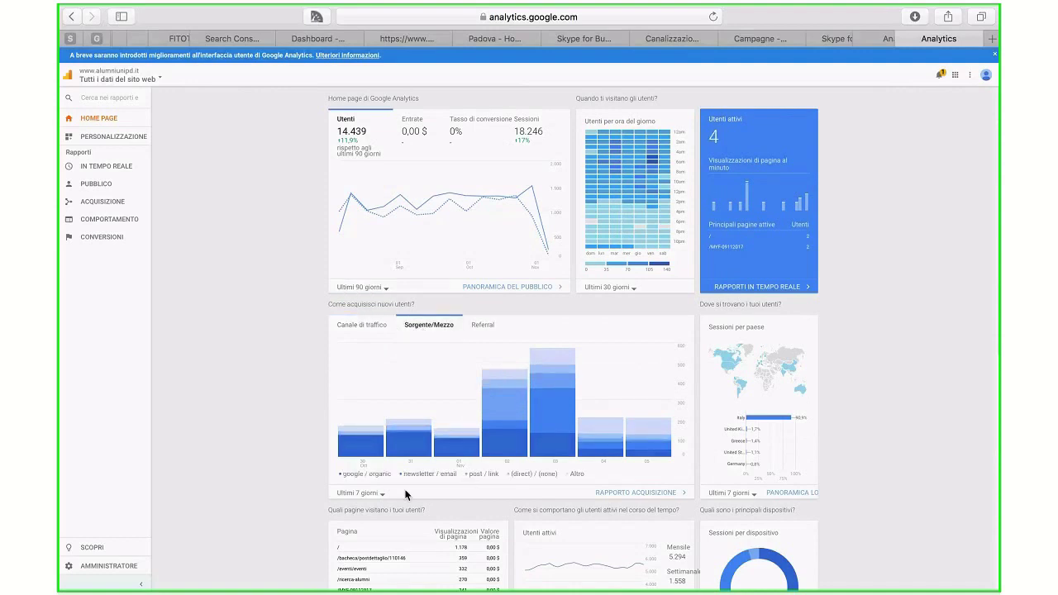
mouse_move(523, 397)
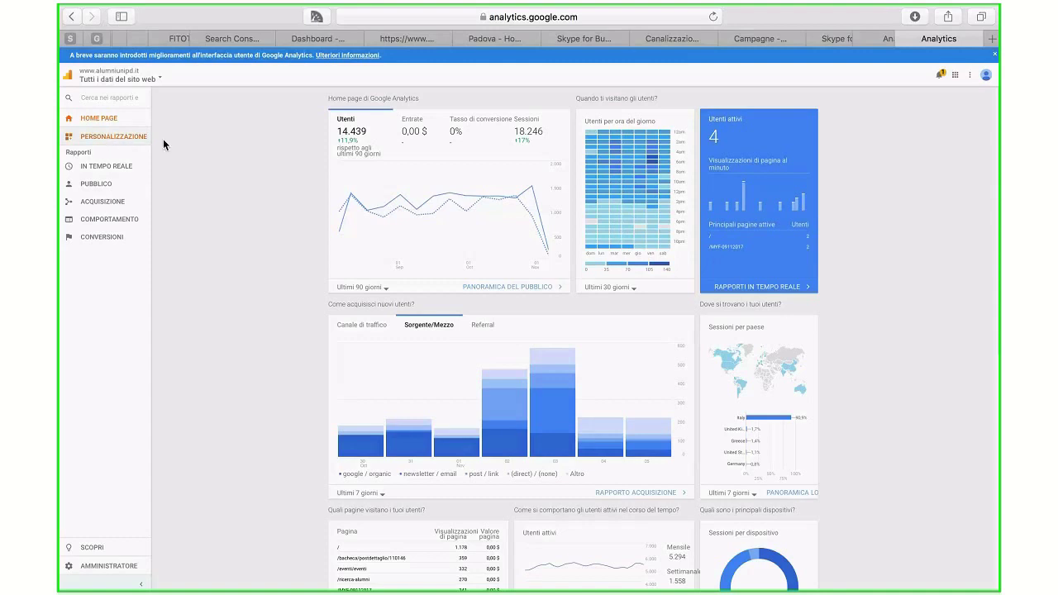
Step: Check the Personalizzazione report group and open the real-time overview report
click(116, 137)
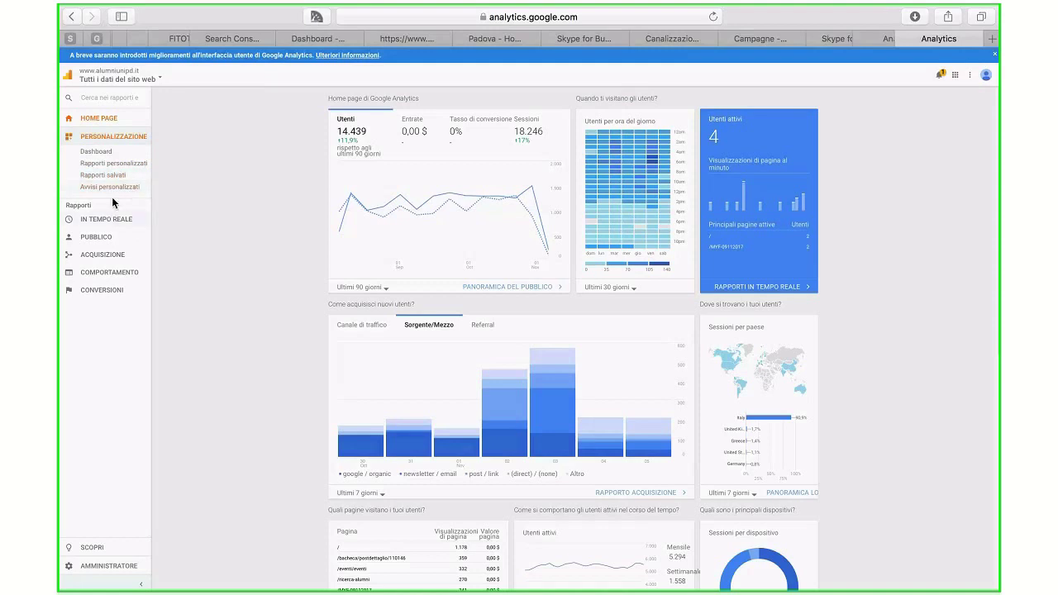
click(126, 220)
click(111, 182)
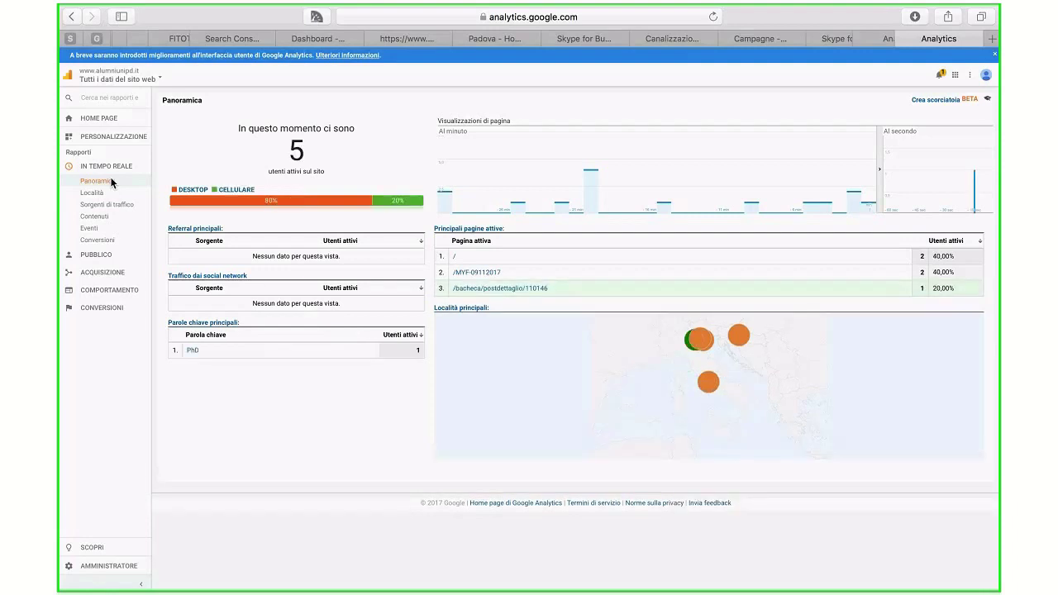
Step: Open the Pubblico overview report and look through its segment figures and language table
click(115, 254)
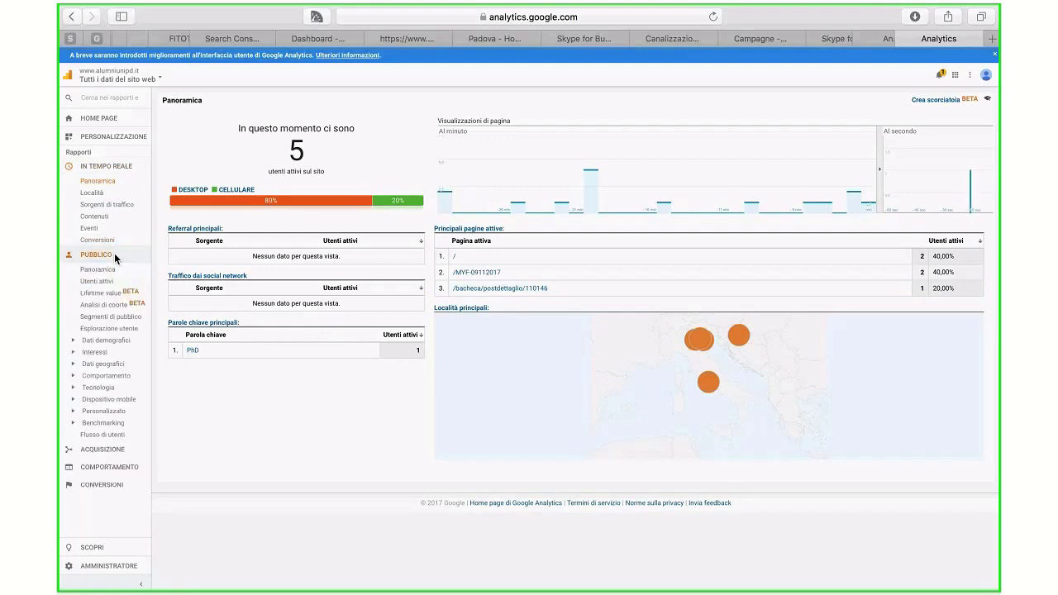
click(114, 254)
click(100, 185)
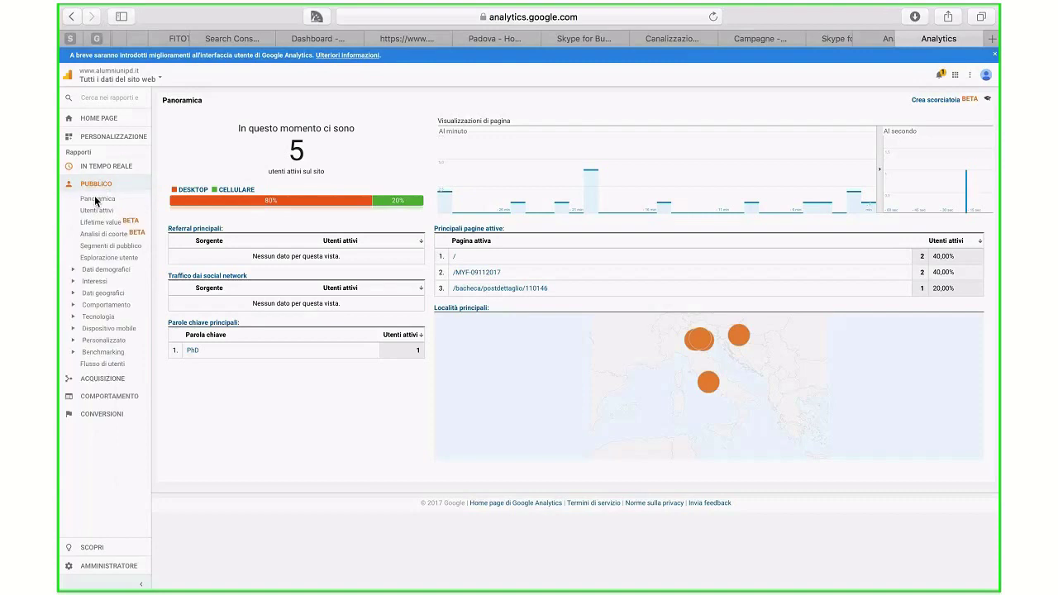
click(95, 199)
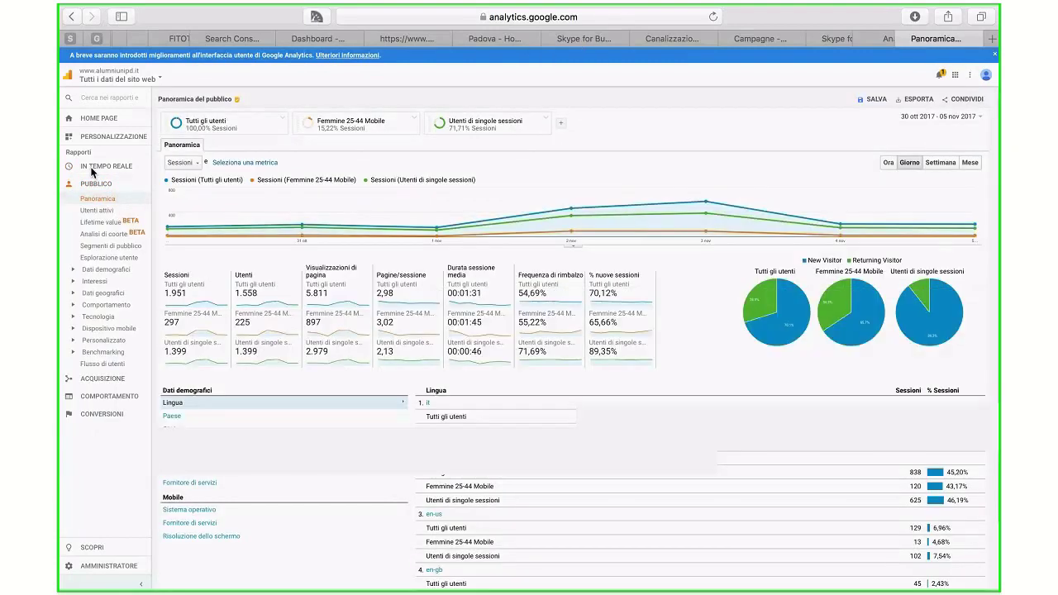
scroll(574, 336, down, 2)
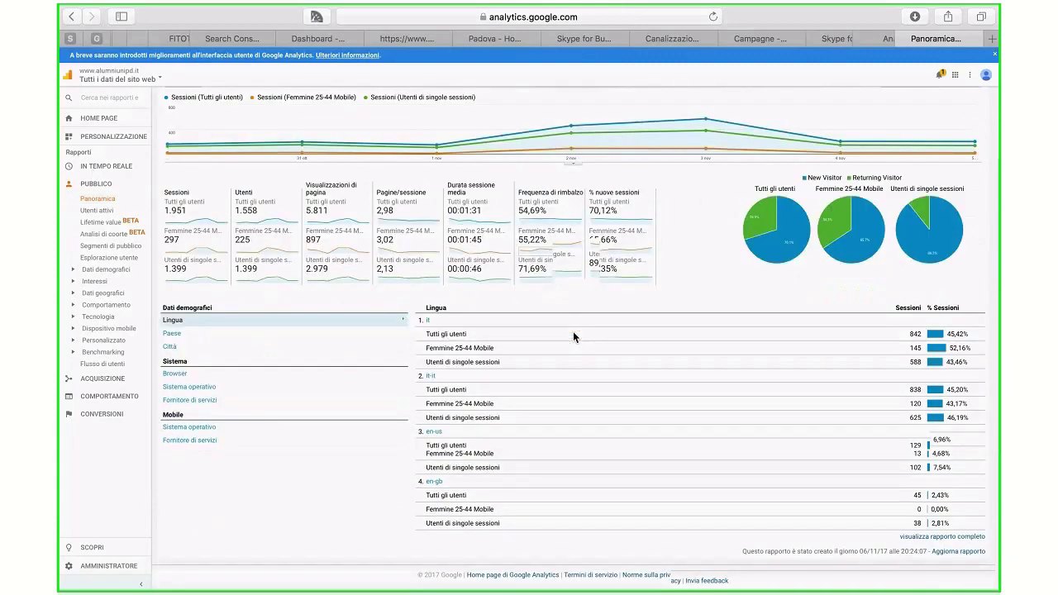
scroll(574, 335, up, 2)
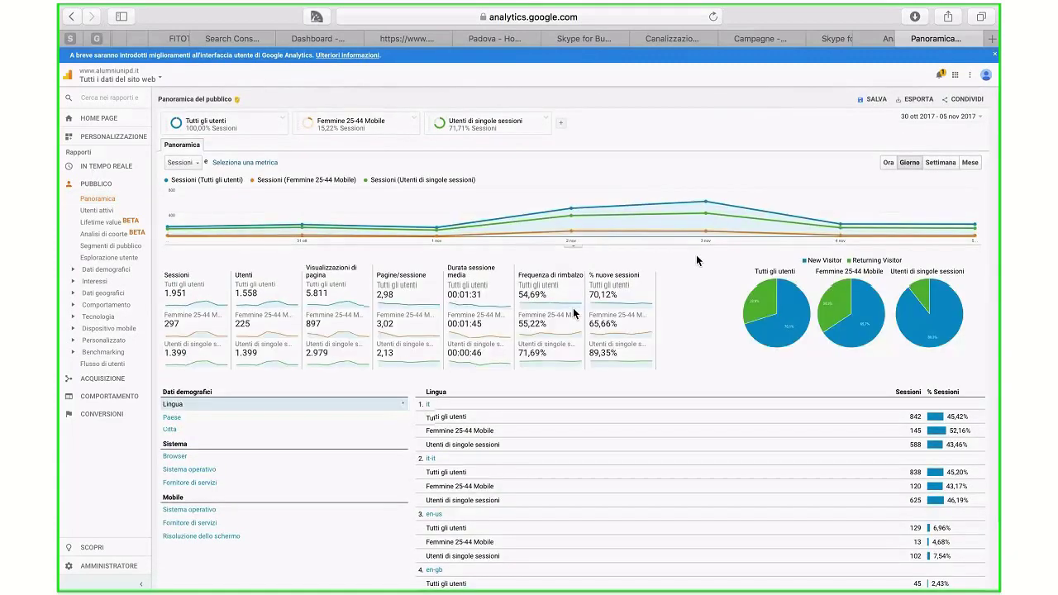
Step: Set the audience overview's date range to 01 set 2017 - 05 nov 2017
click(951, 116)
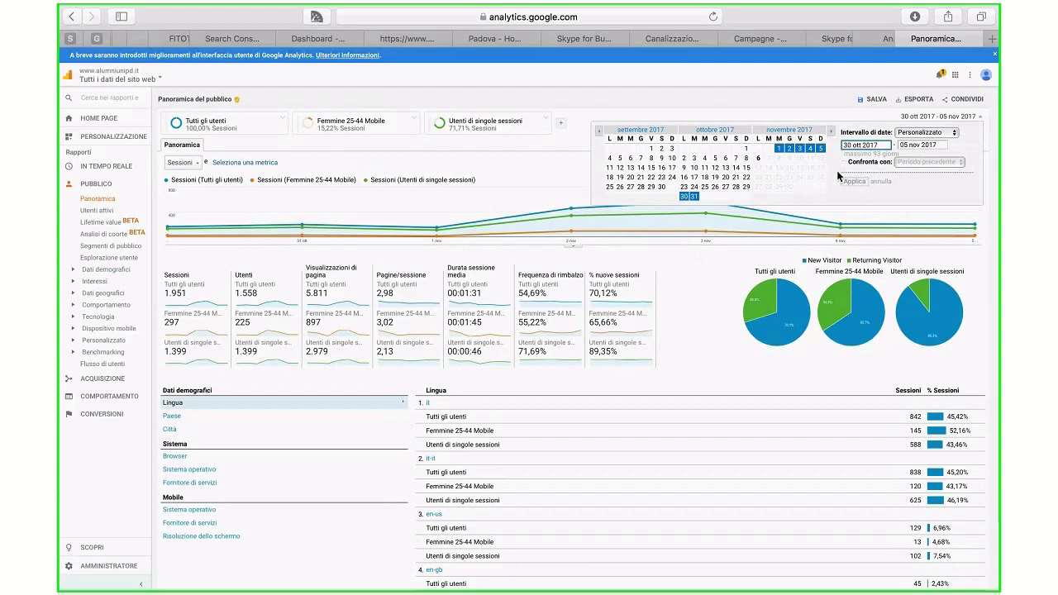
click(651, 148)
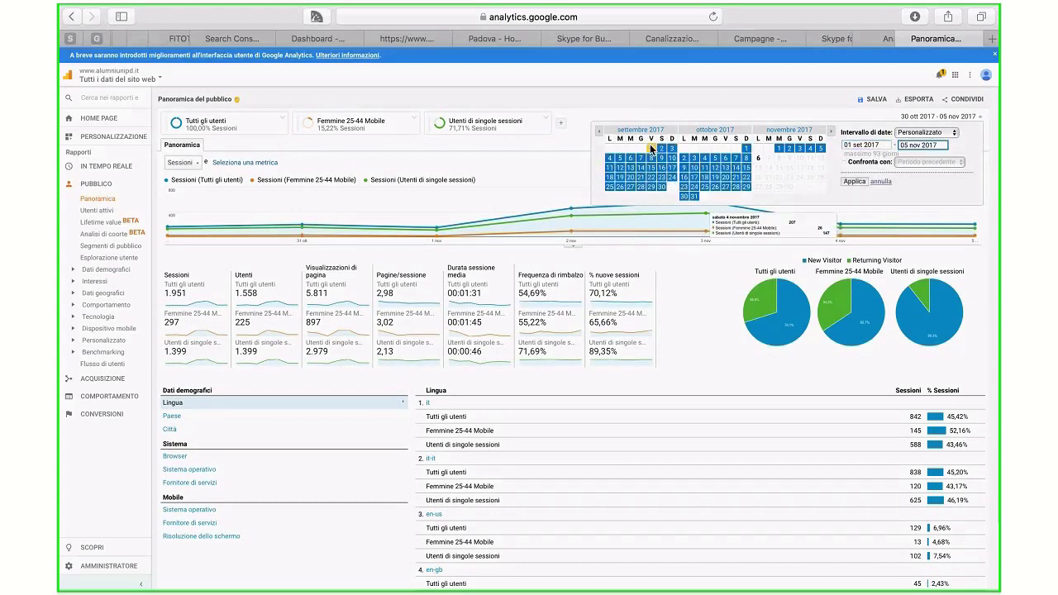
click(865, 180)
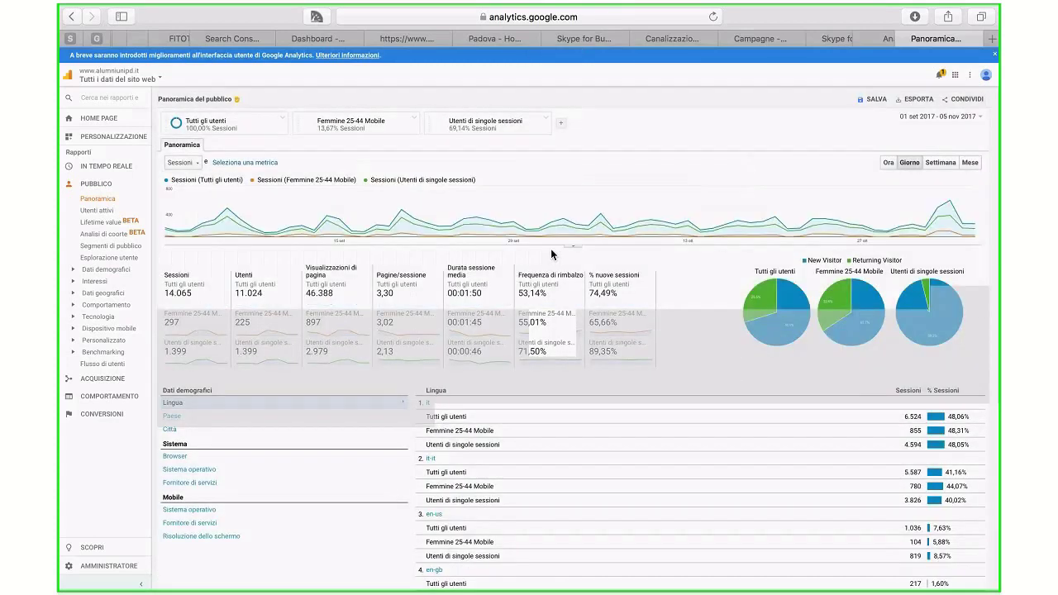
Step: Turn on the comparison with another period in the audience overview's date range settings
click(925, 119)
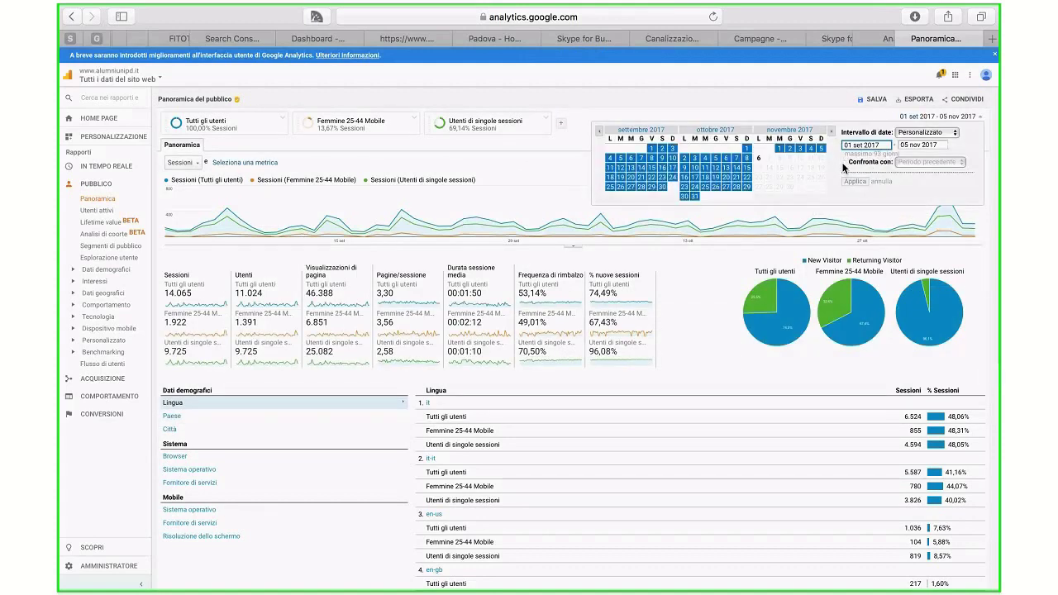
click(844, 162)
Step: Try to enter a custom comparison period from 1 sett 2016 to 5 nov 2016
click(874, 176)
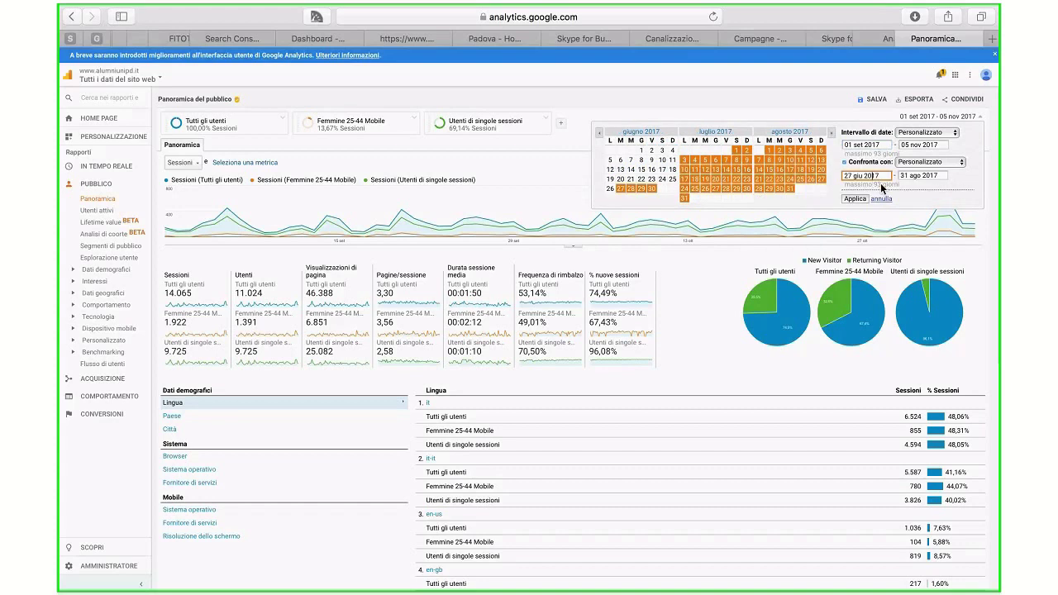
key(BackSpace)
text(6)
click(942, 176)
key(BackSpace)
text(6)
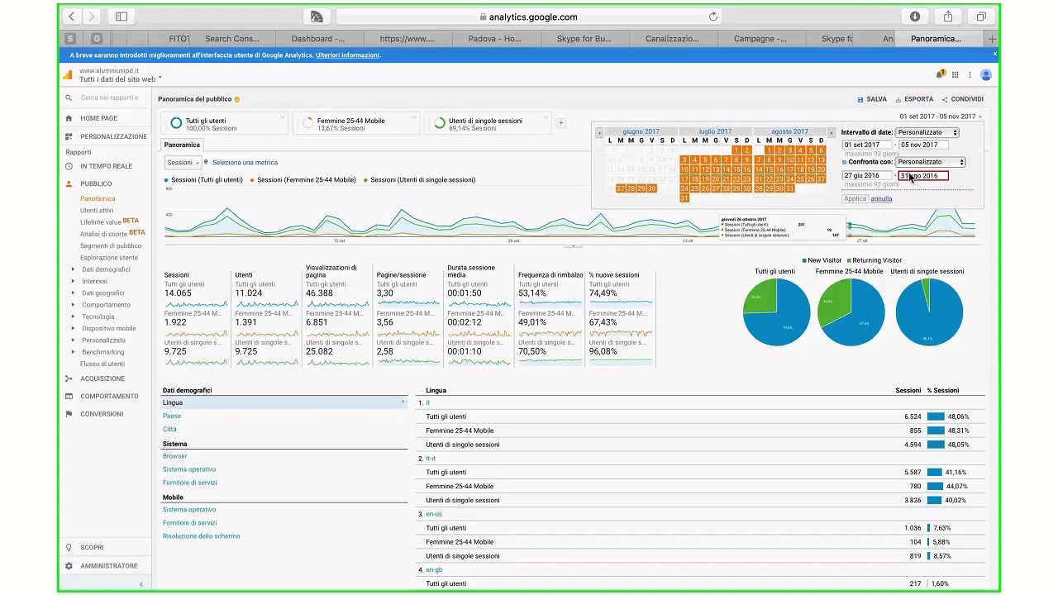
click(900, 178)
text(5 n)
key(BackSpace)
key(XF86AudioRaiseVolume)
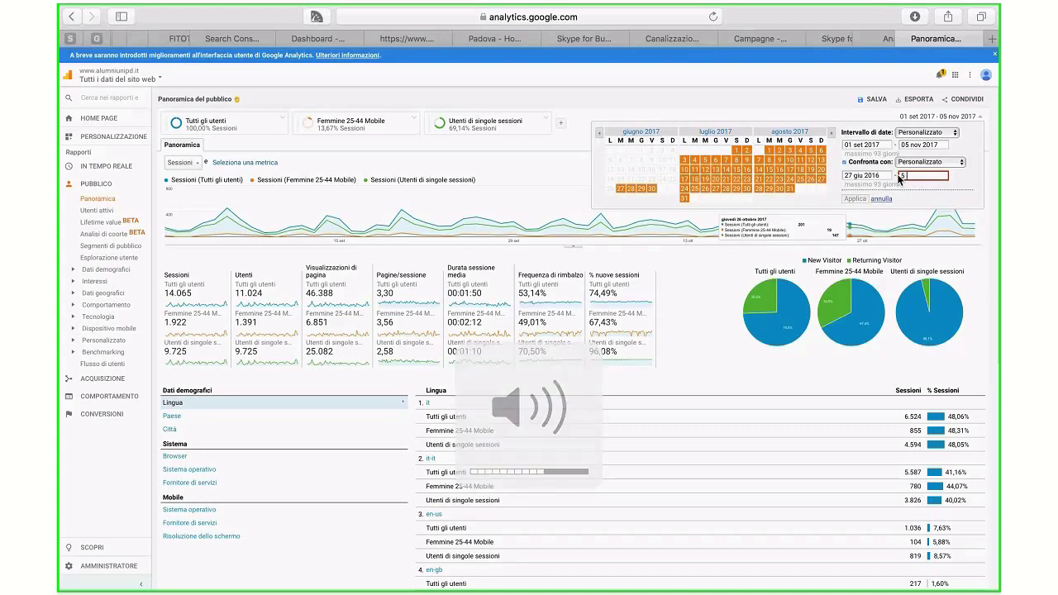
text(nov)
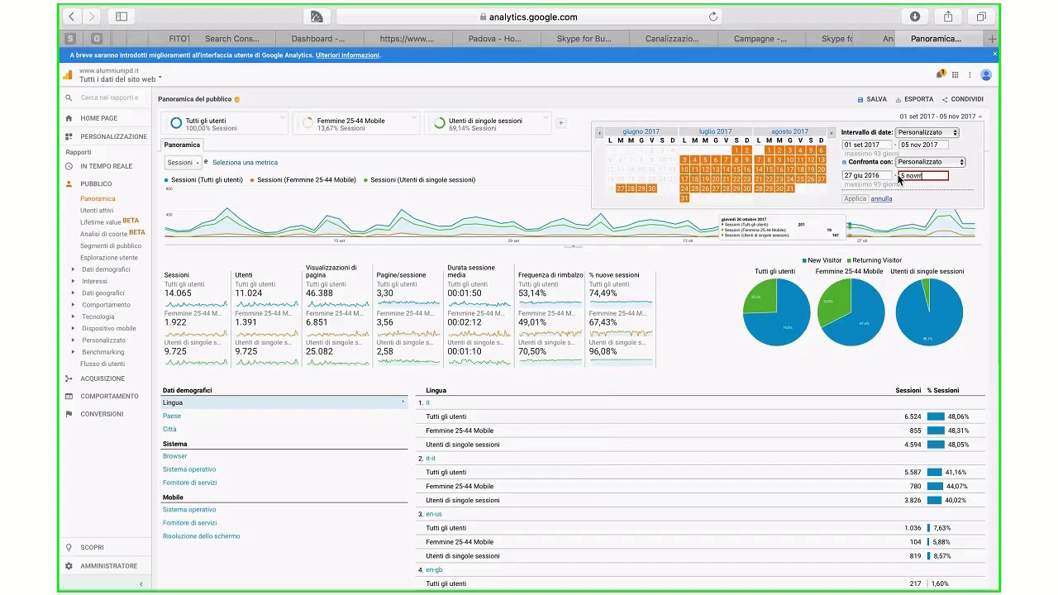
key(BackSpace)
text(2016)
click(851, 177)
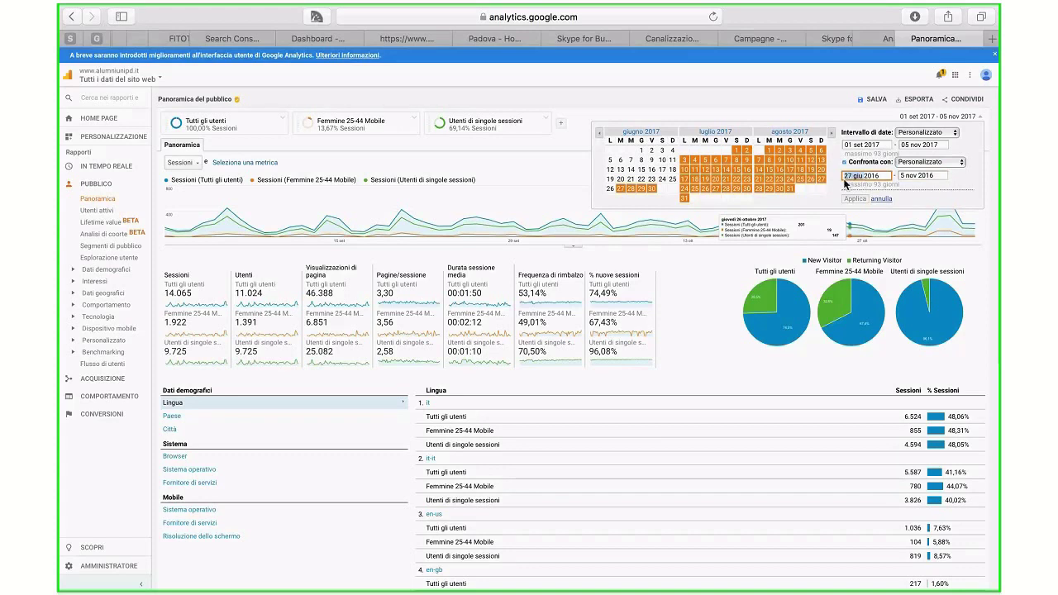
text(1 sett)
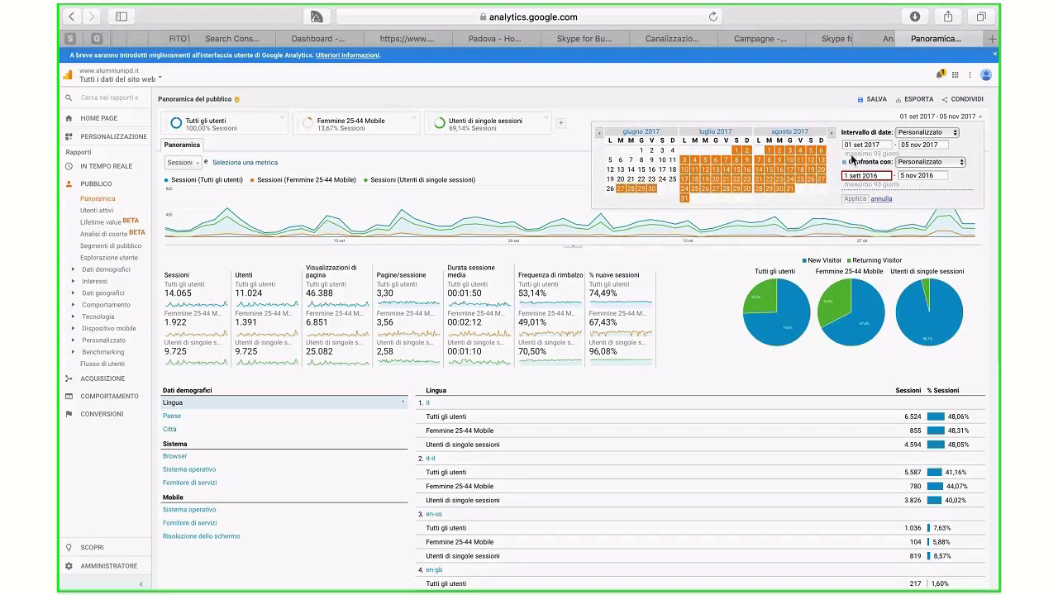
Step: Set the comparison period to Anno precedente and apply it to the audience overview
click(926, 163)
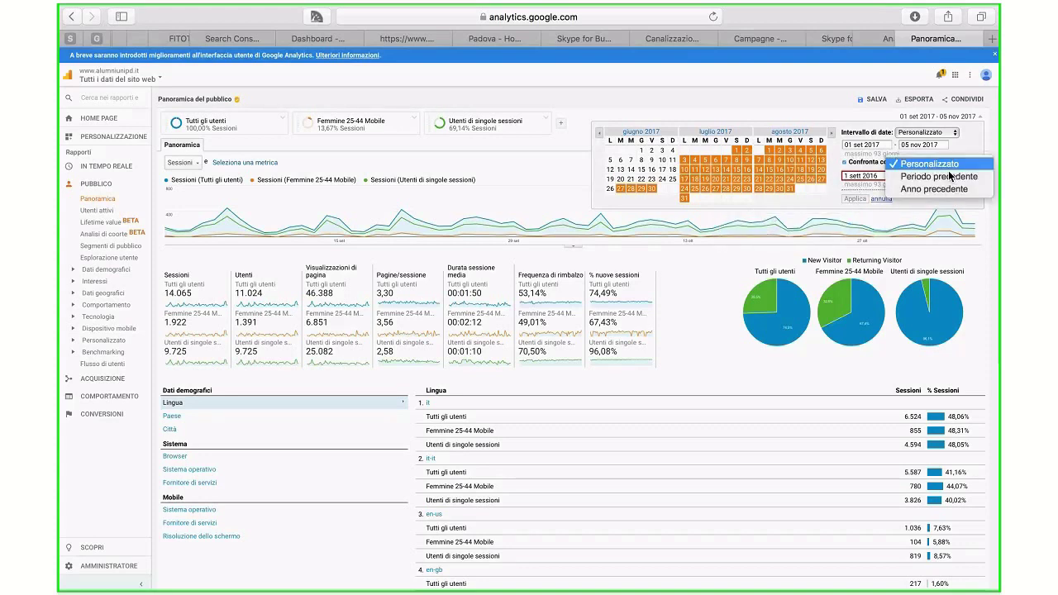
click(947, 189)
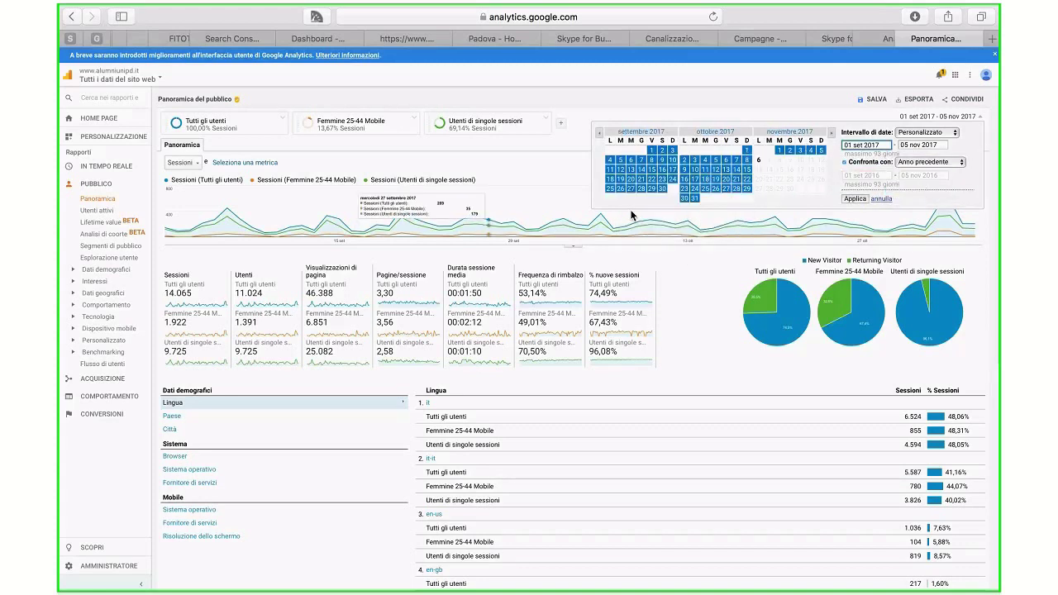
click(857, 198)
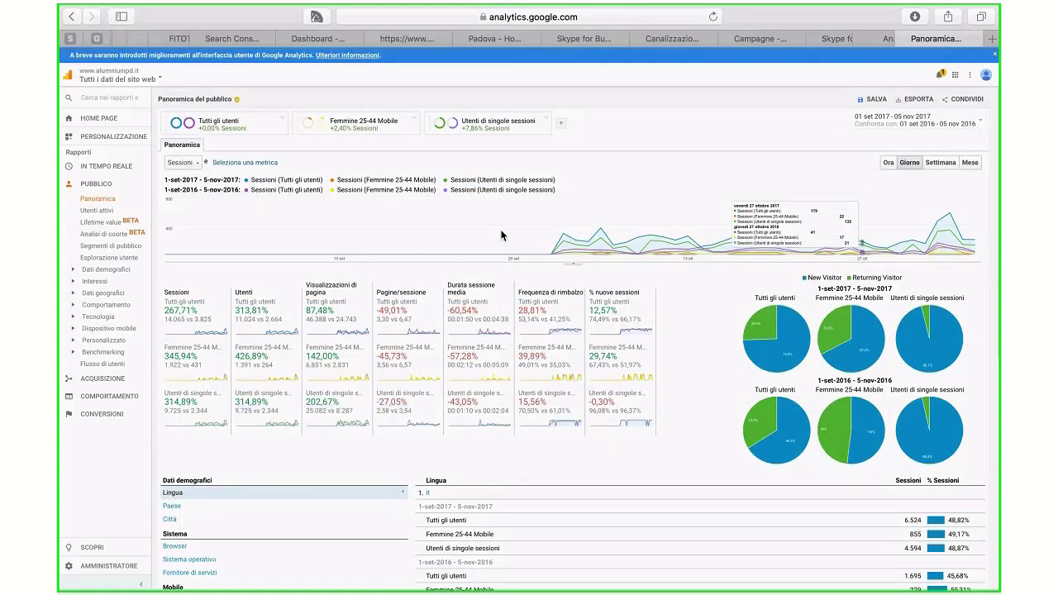
Step: Remove the Utenti di singole sessioni and Femmine 25-44 Mobile segments from the audience overview
click(560, 124)
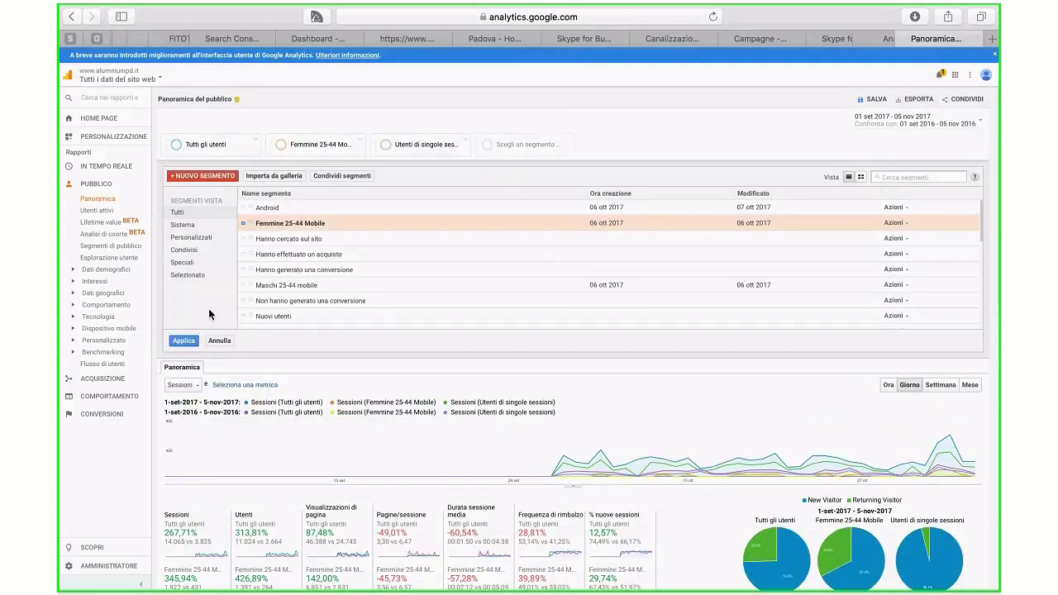
click(220, 341)
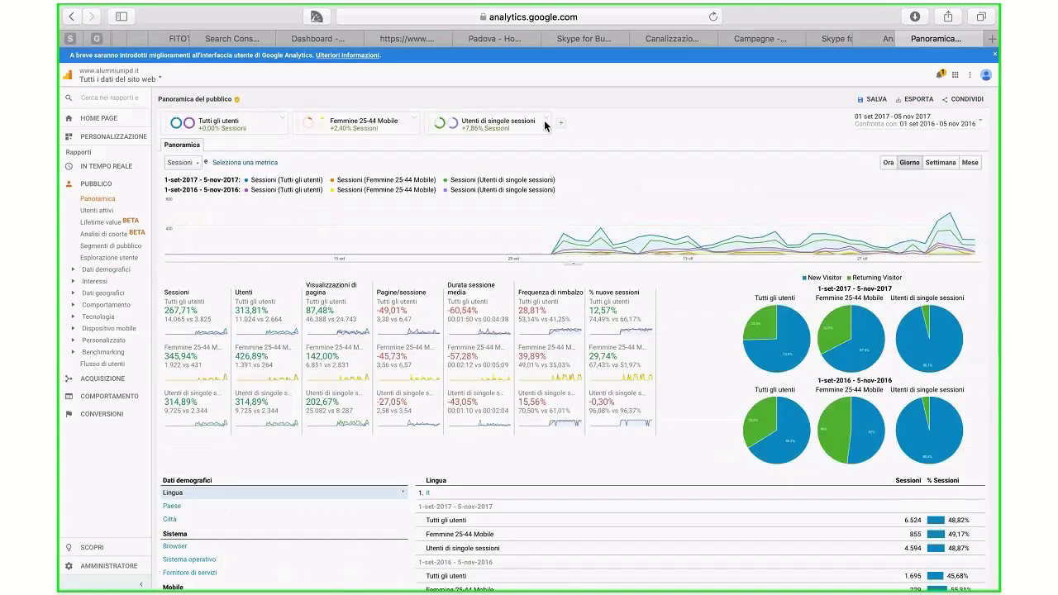
click(546, 118)
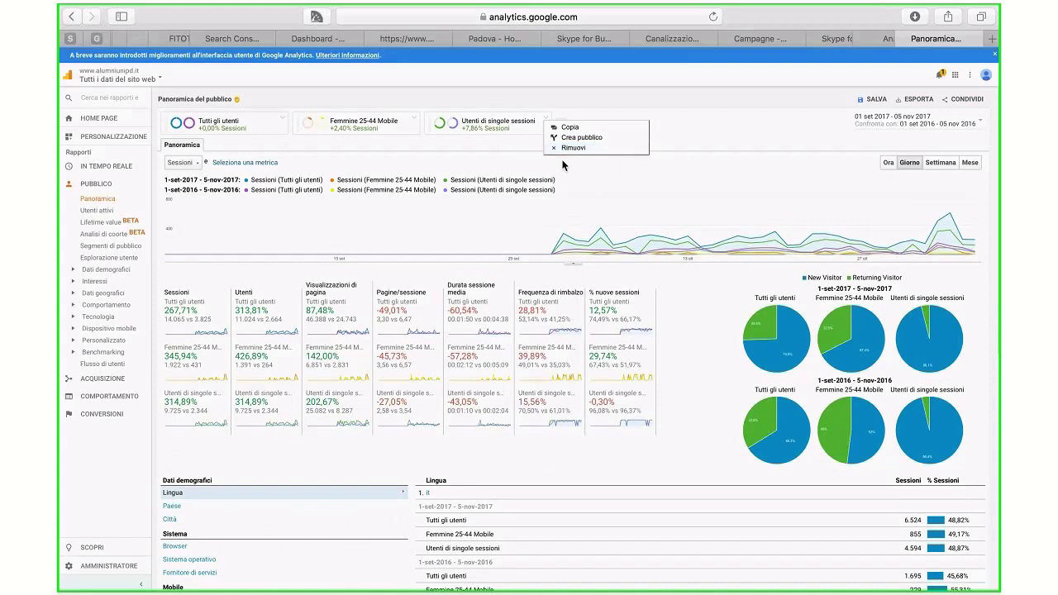
click(564, 150)
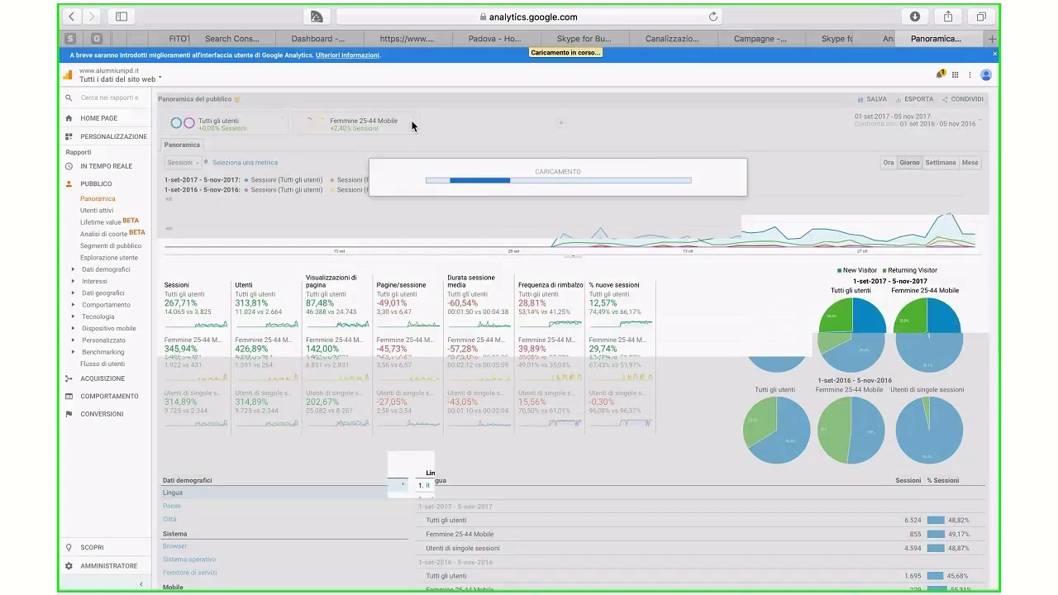
click(412, 124)
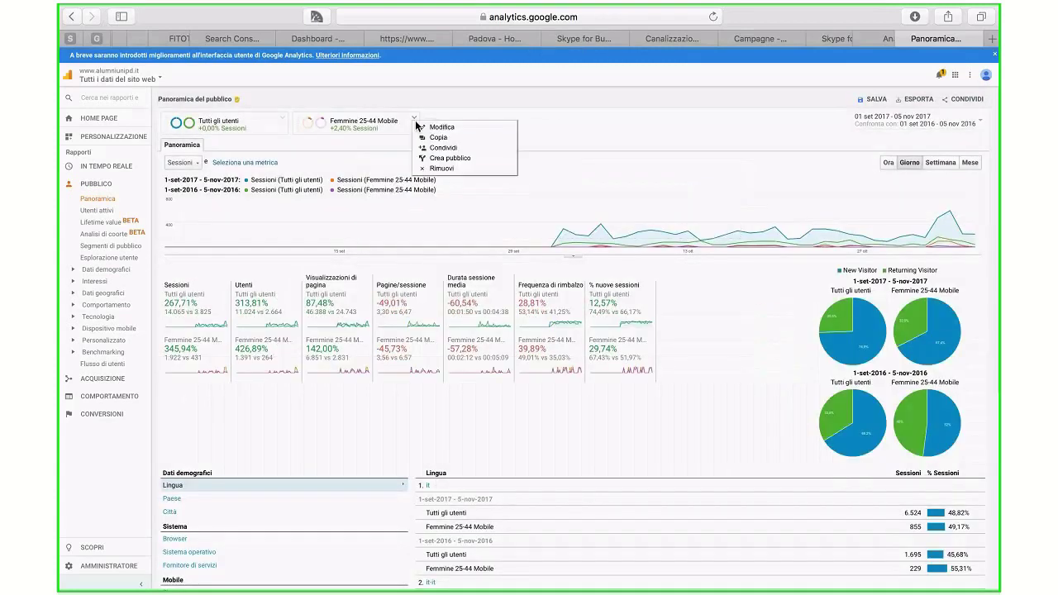
click(425, 171)
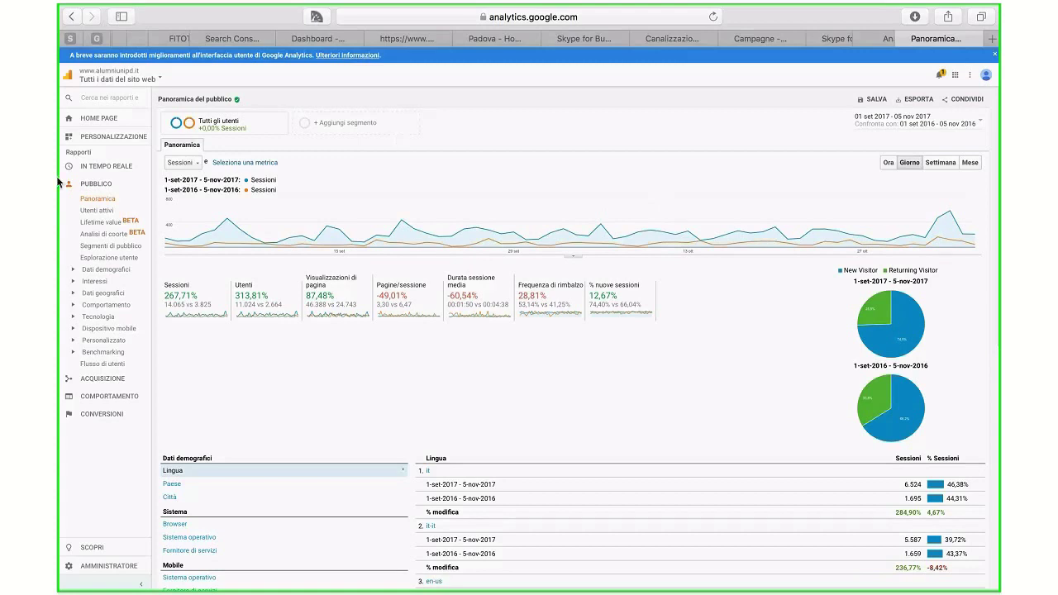
Step: Open the Utenti attivi report of the Pubblico group
click(97, 211)
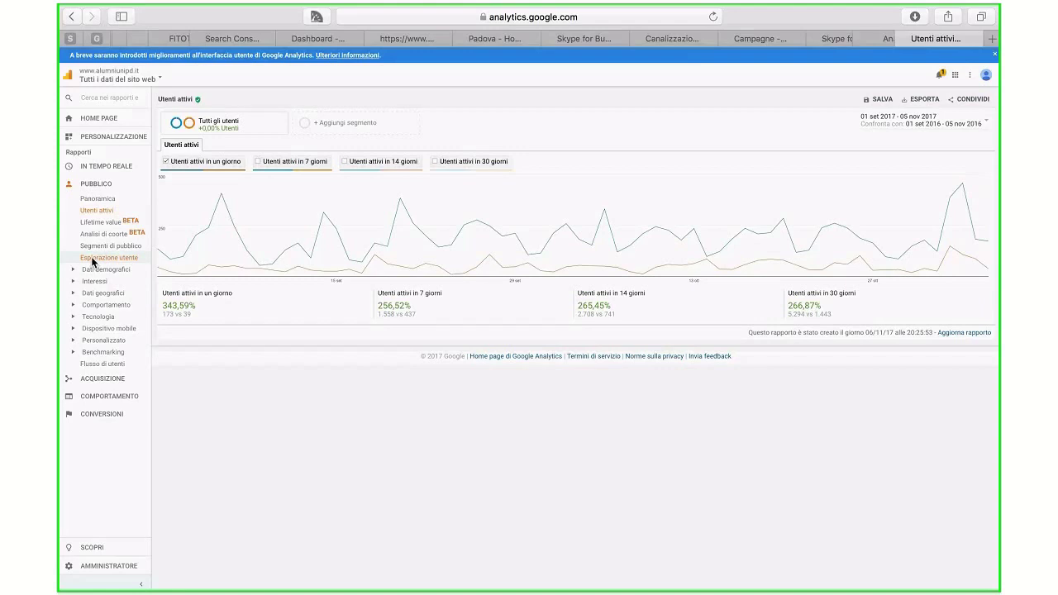
Step: View the Pubblico and Dati demografici overviews, then open the Età report and look through its age-group table
click(79, 197)
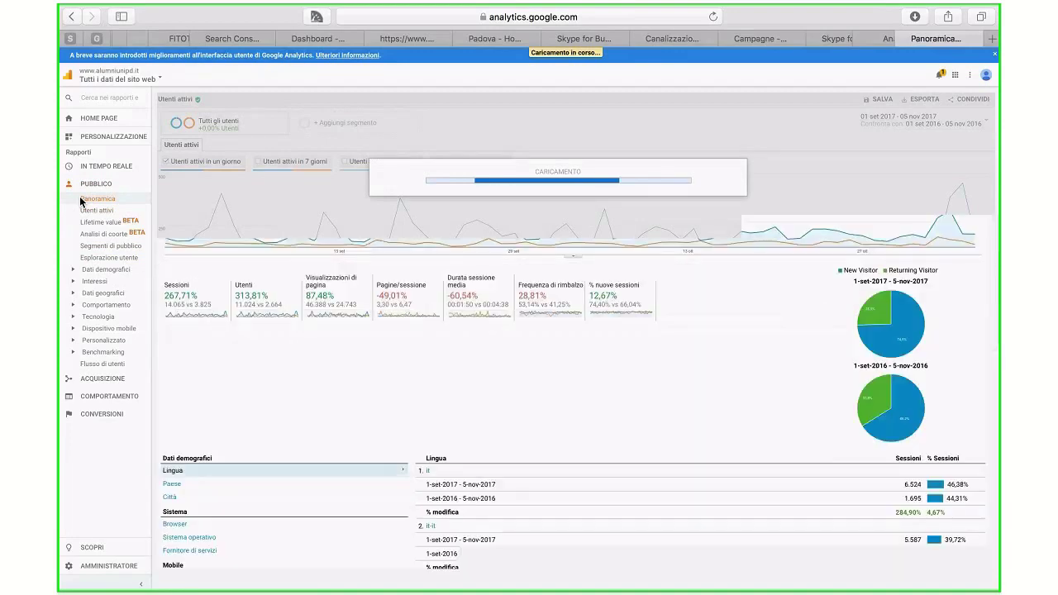
click(102, 271)
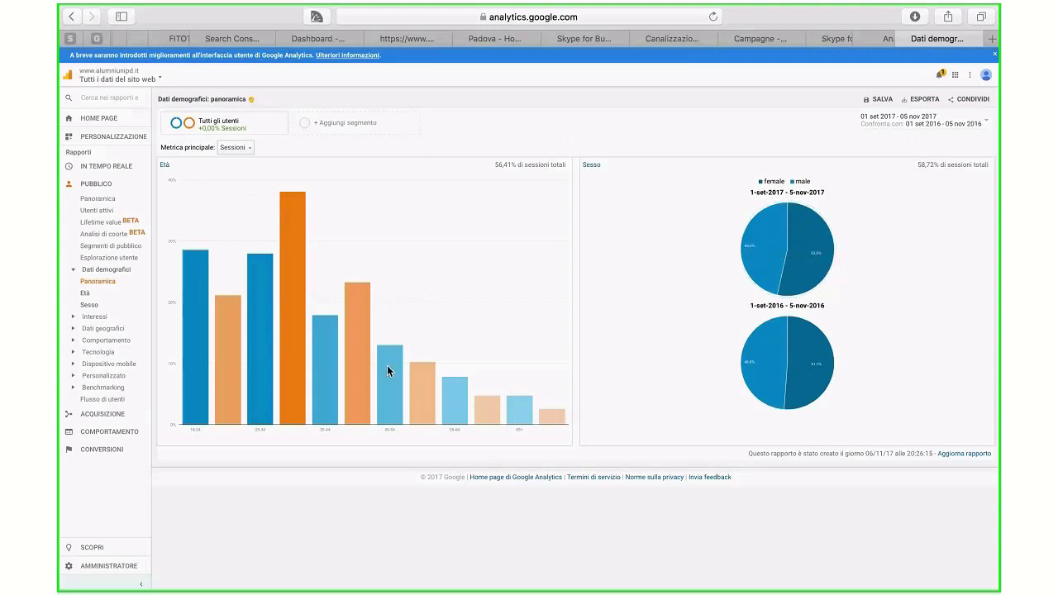
click(84, 294)
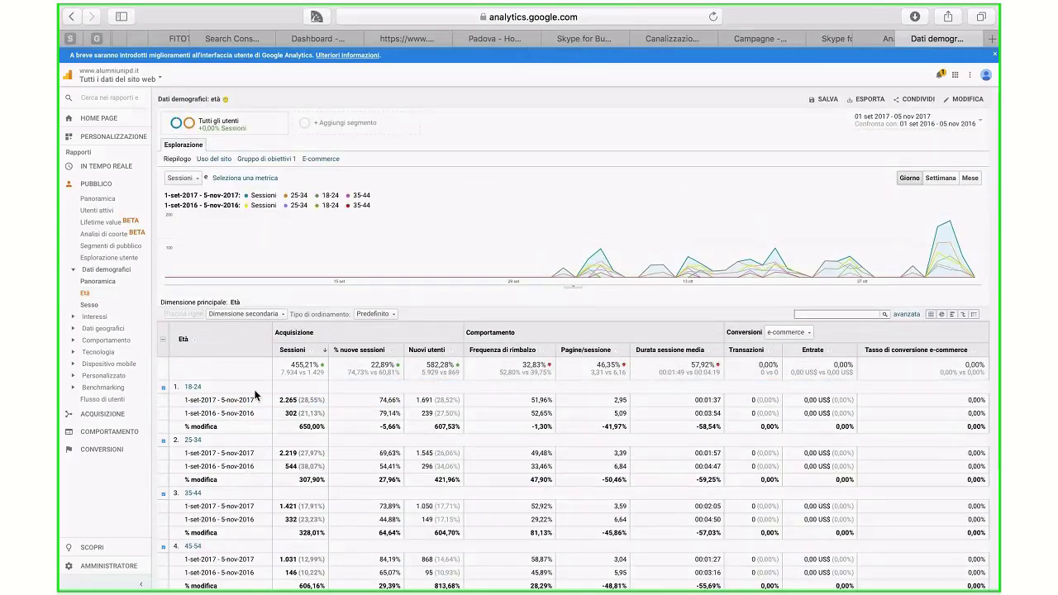
scroll(255, 396, down, 4)
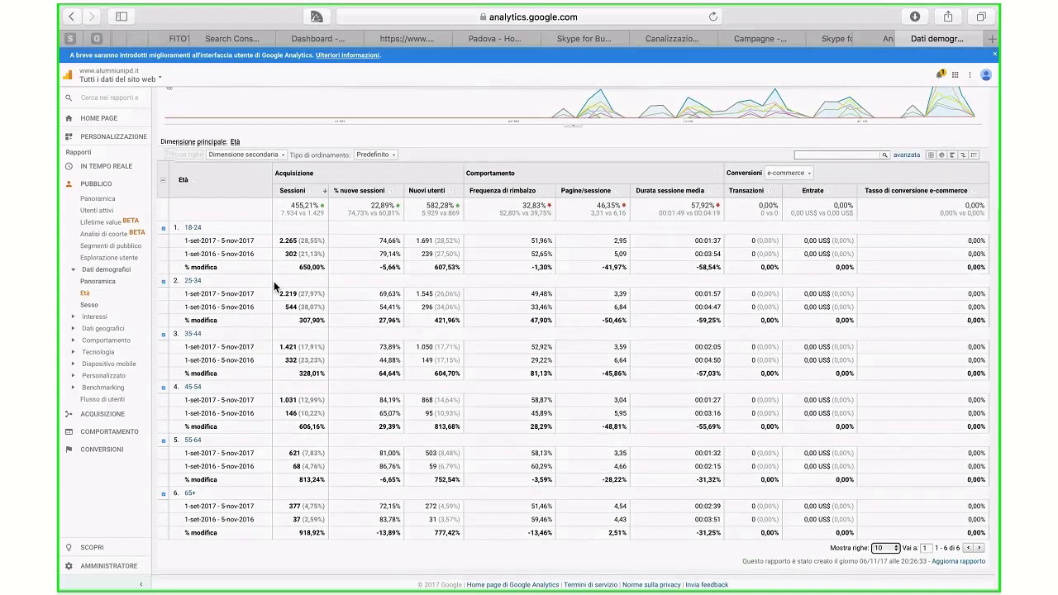
scroll(388, 433, up, 2)
scroll(388, 433, up, 4)
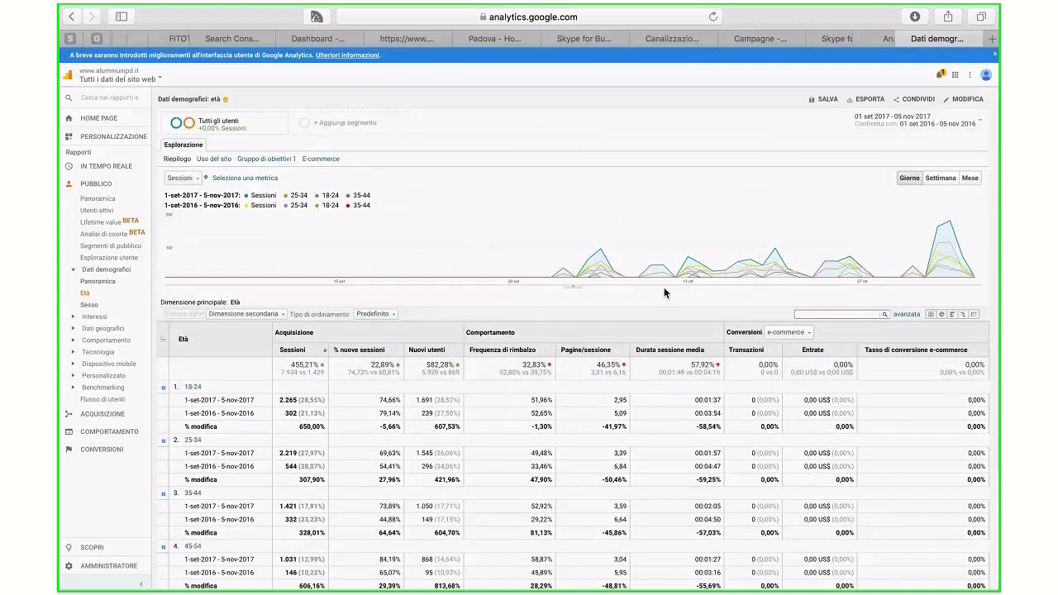
Step: View the age table as a site-average comparison, pie charts and bars, then return it to the full data table
click(963, 315)
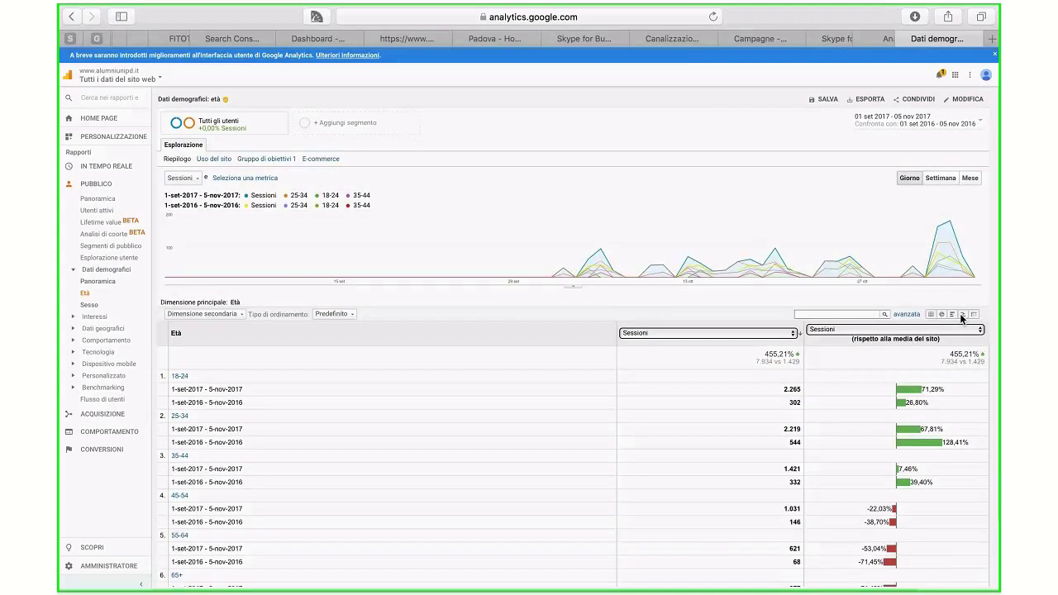
scroll(960, 313, down, 2)
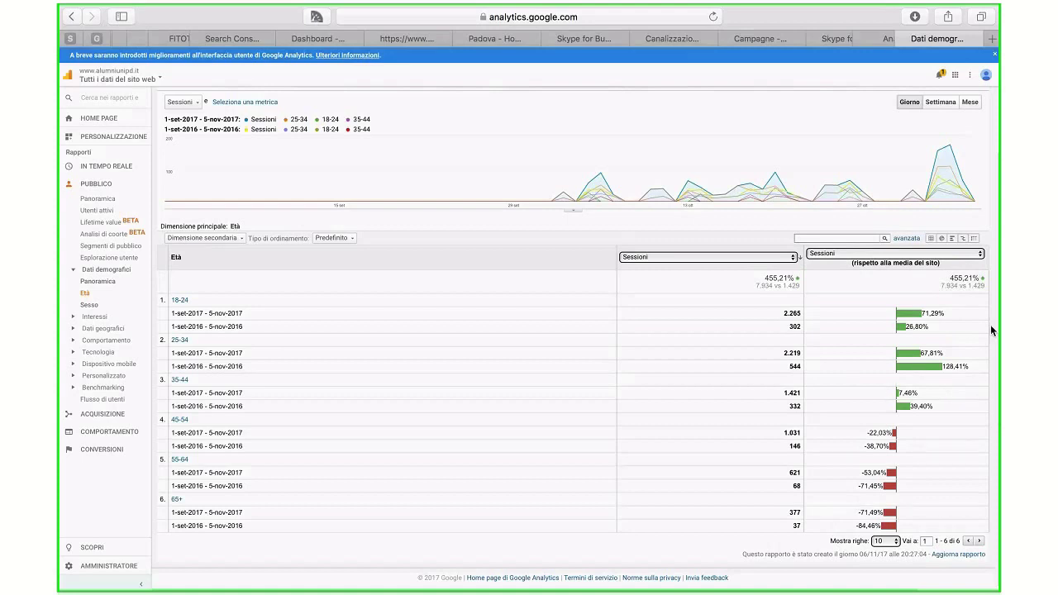
click(942, 238)
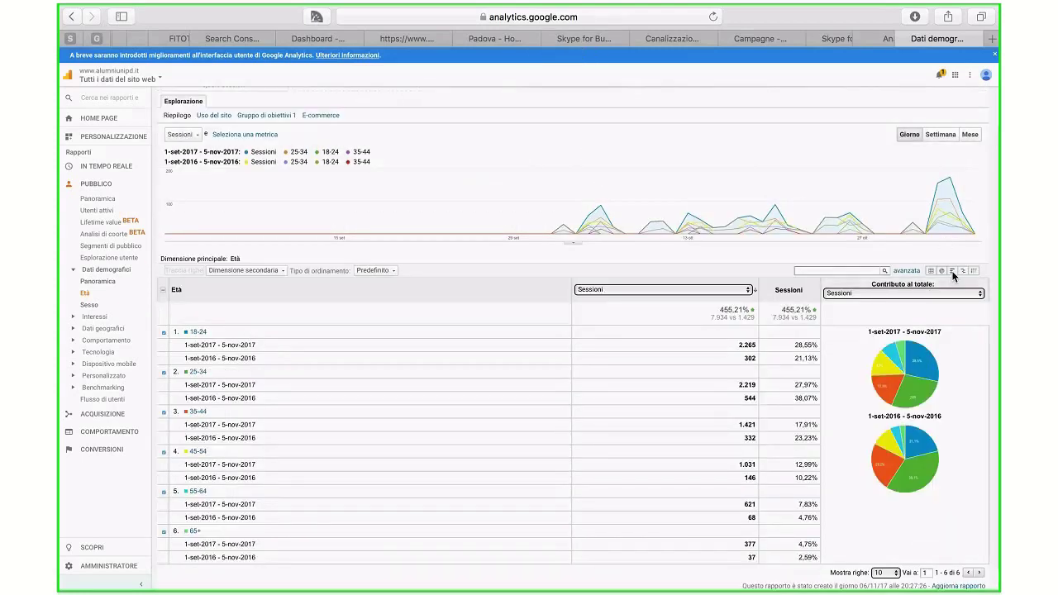
click(952, 271)
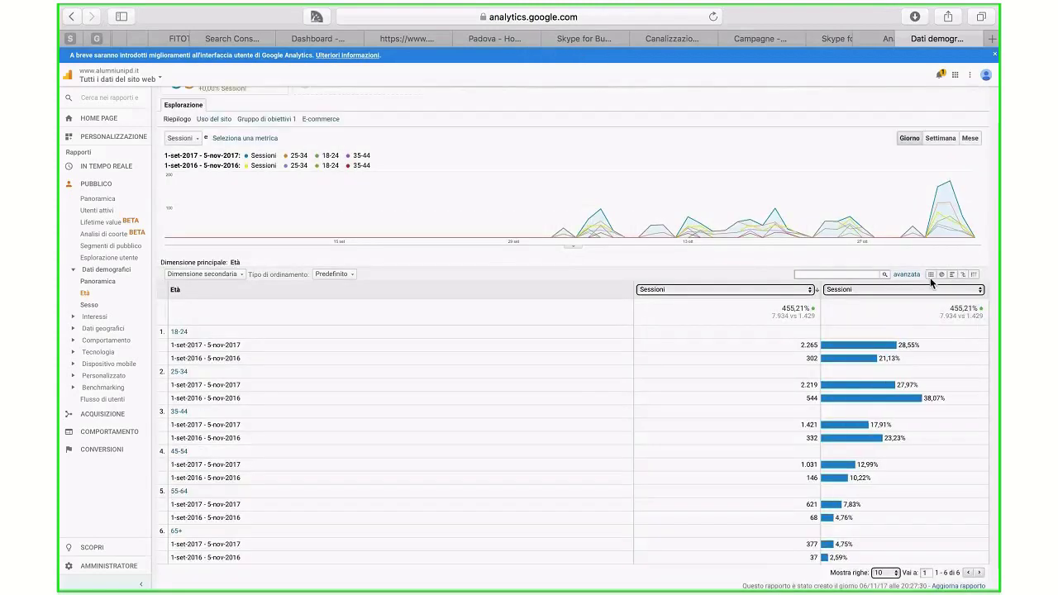
click(931, 276)
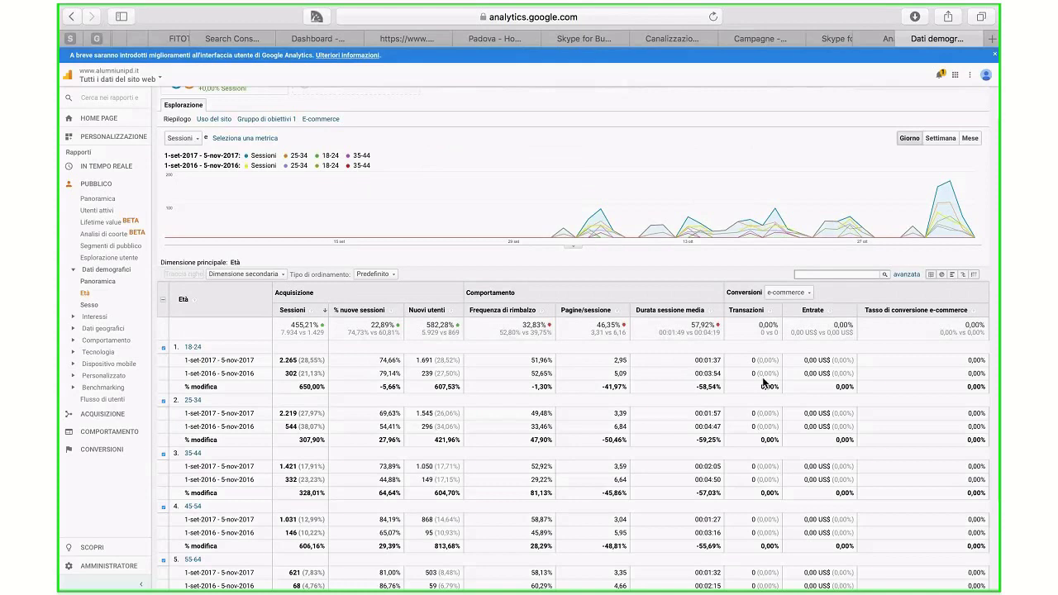
Step: Set the conversions shown in the age table to Obiettivo 1: Registrazione Portale
scroll(761, 378, down, 2)
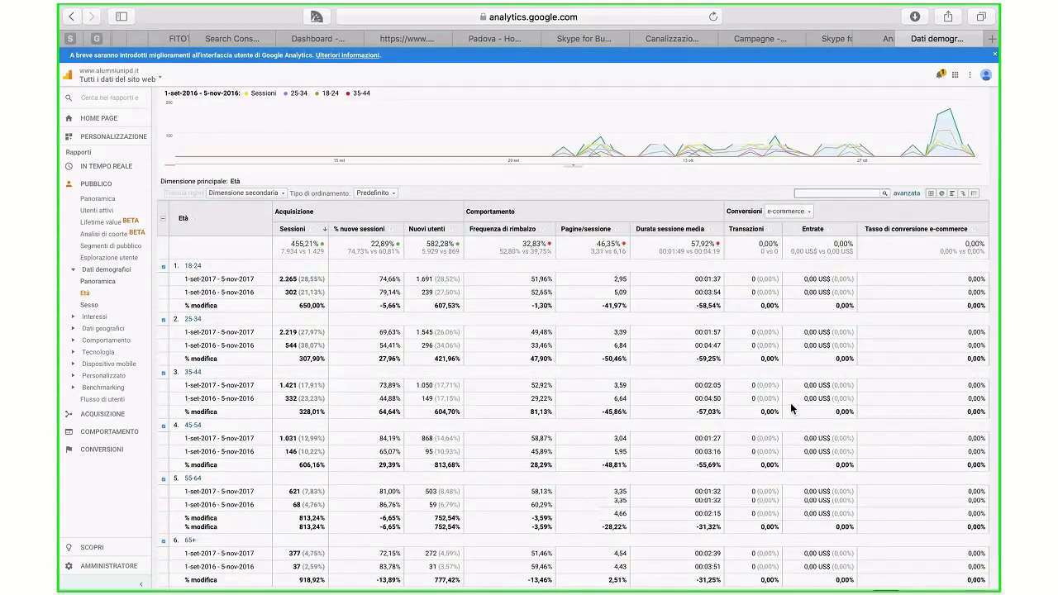
click(804, 212)
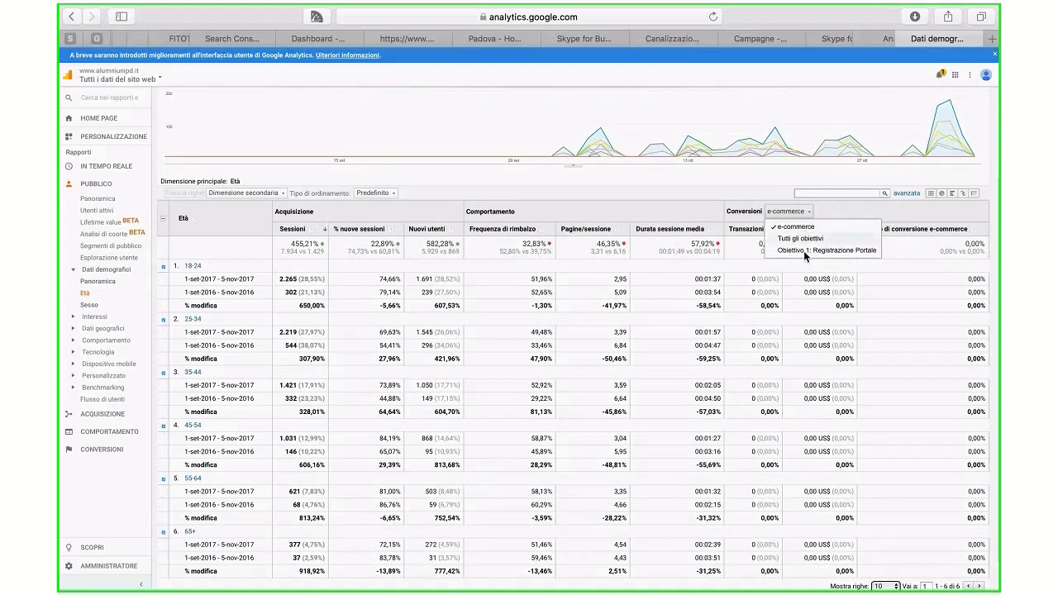
click(804, 251)
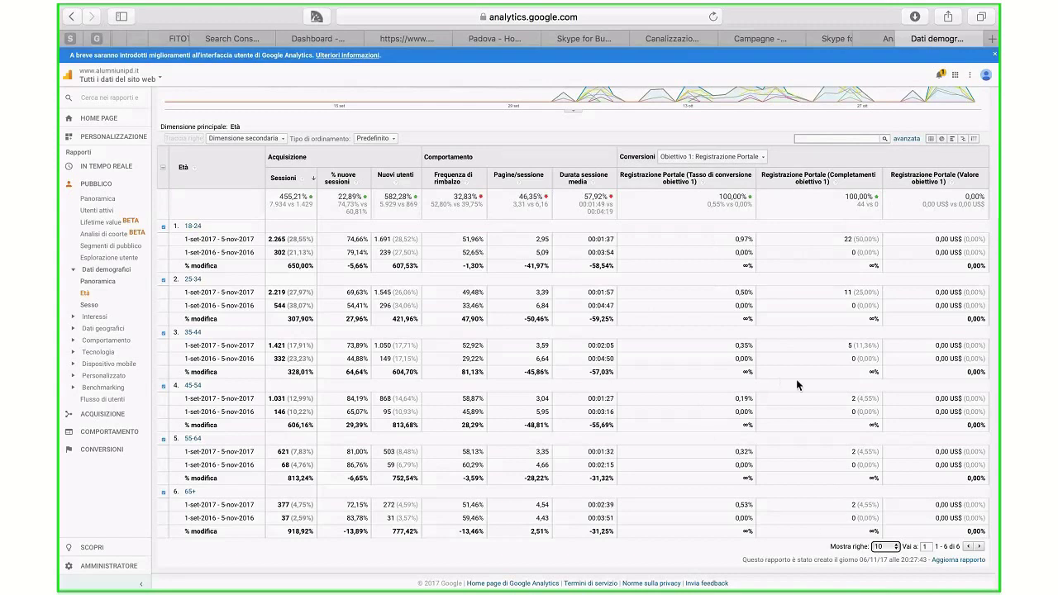
click(733, 159)
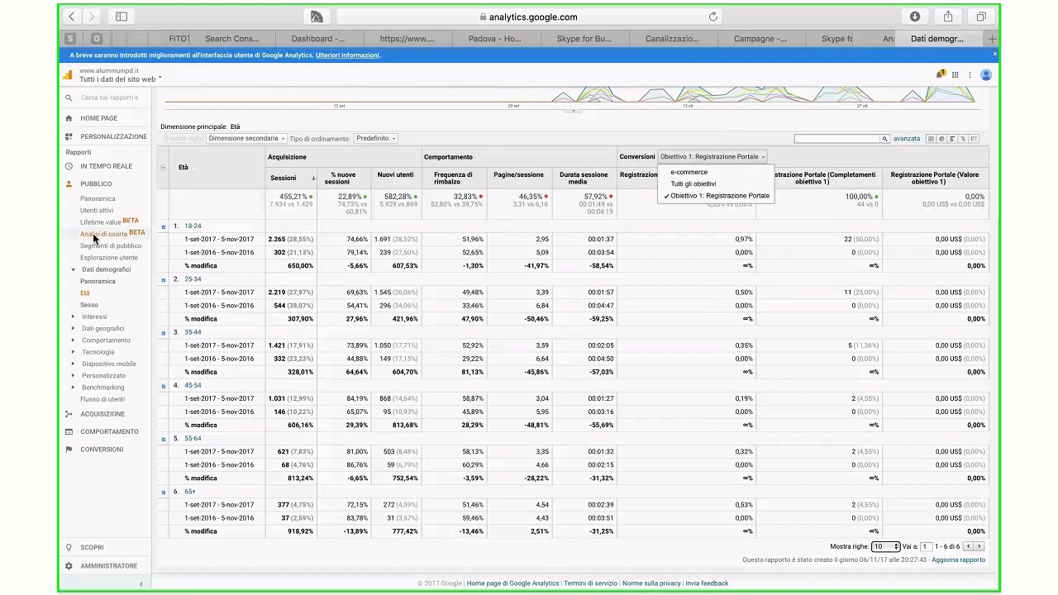
Step: Look through the Comportamento, Tecnologia and Dispositivo mobile groups under Pubblico and open the Flusso di utenti report
click(102, 340)
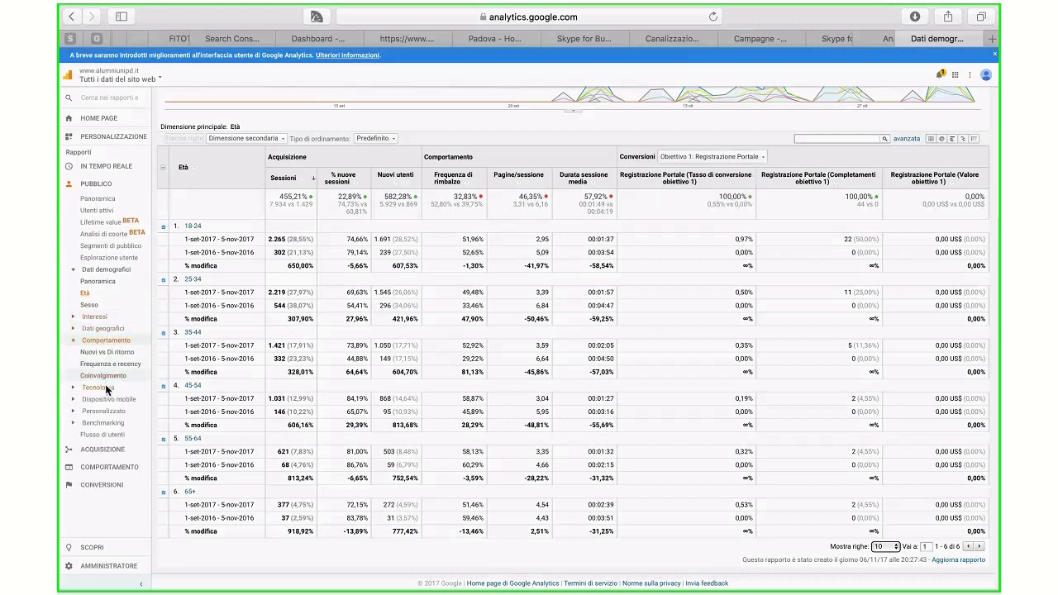
click(105, 384)
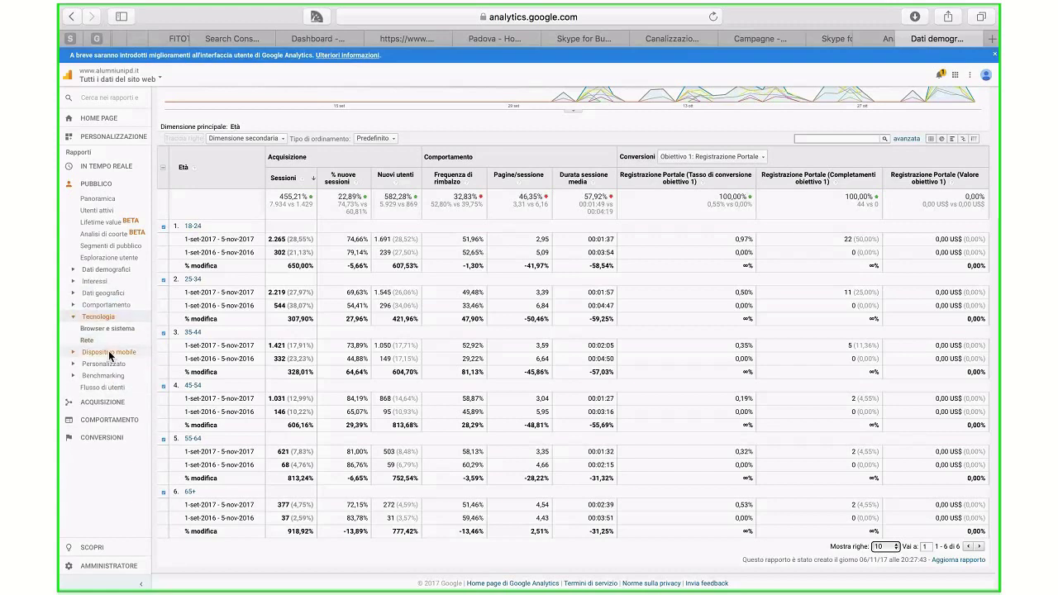
click(108, 351)
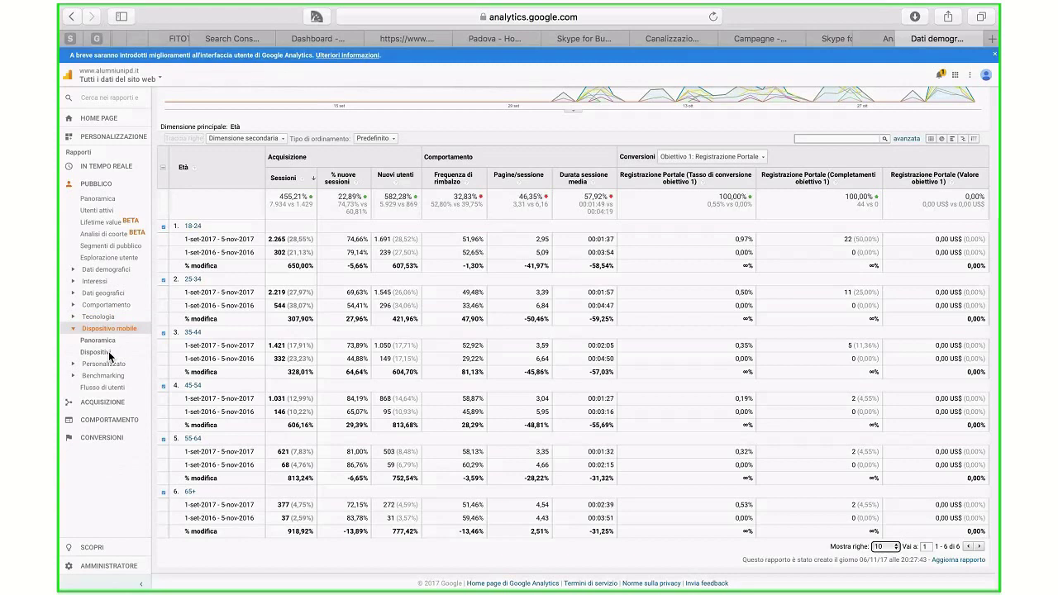
click(105, 387)
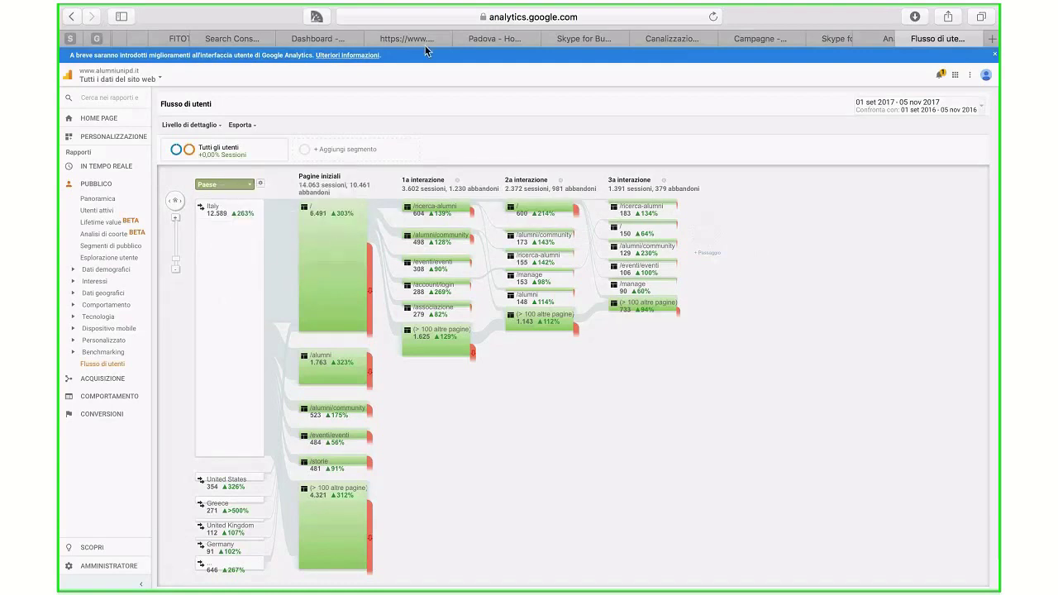
Step: Set the starting dimension of the user flow to Browser
click(250, 189)
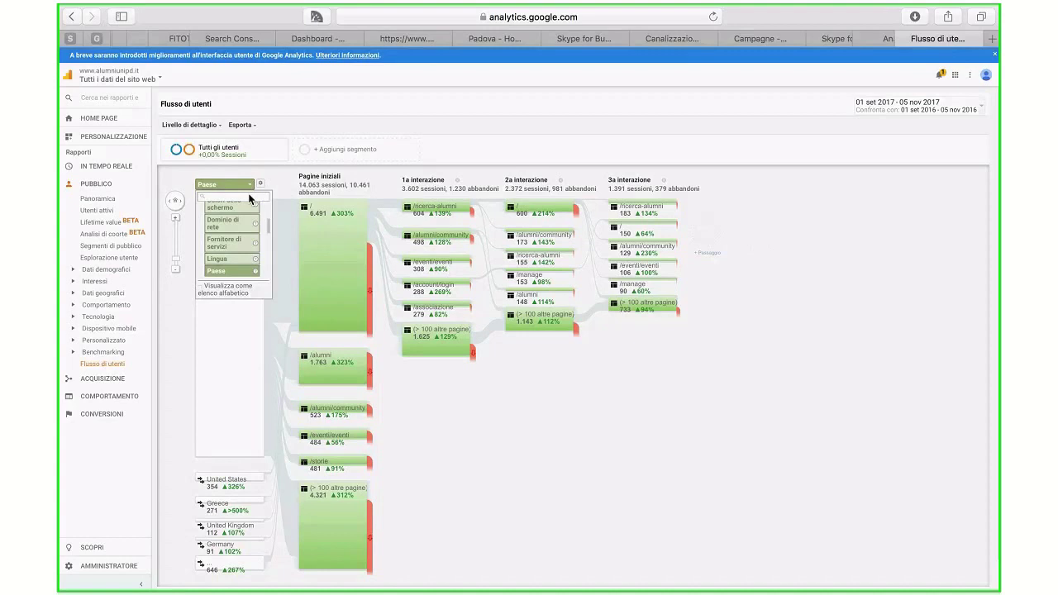
scroll(238, 235, down, 2)
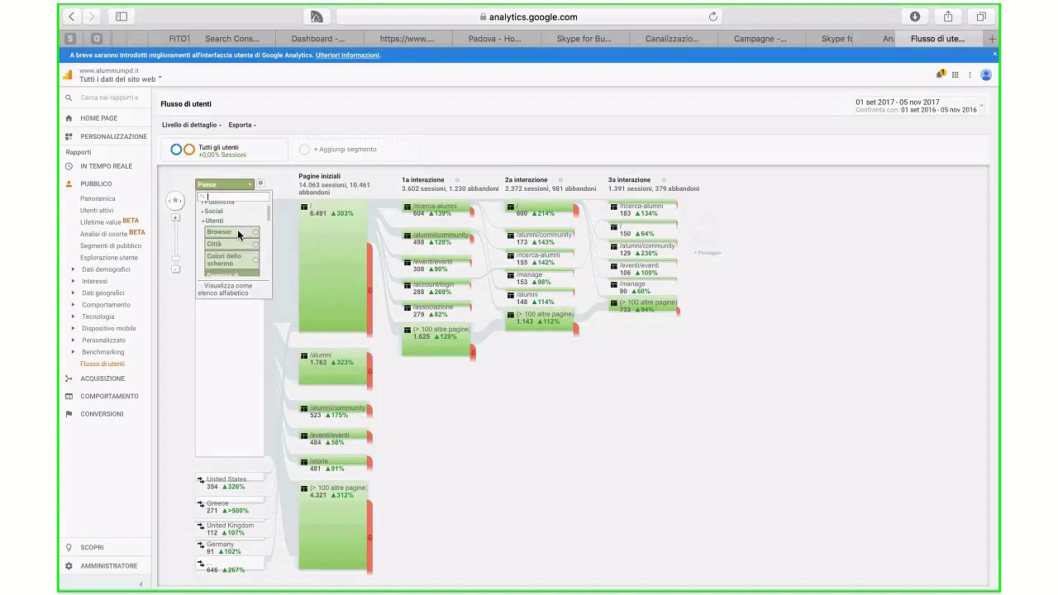
click(237, 233)
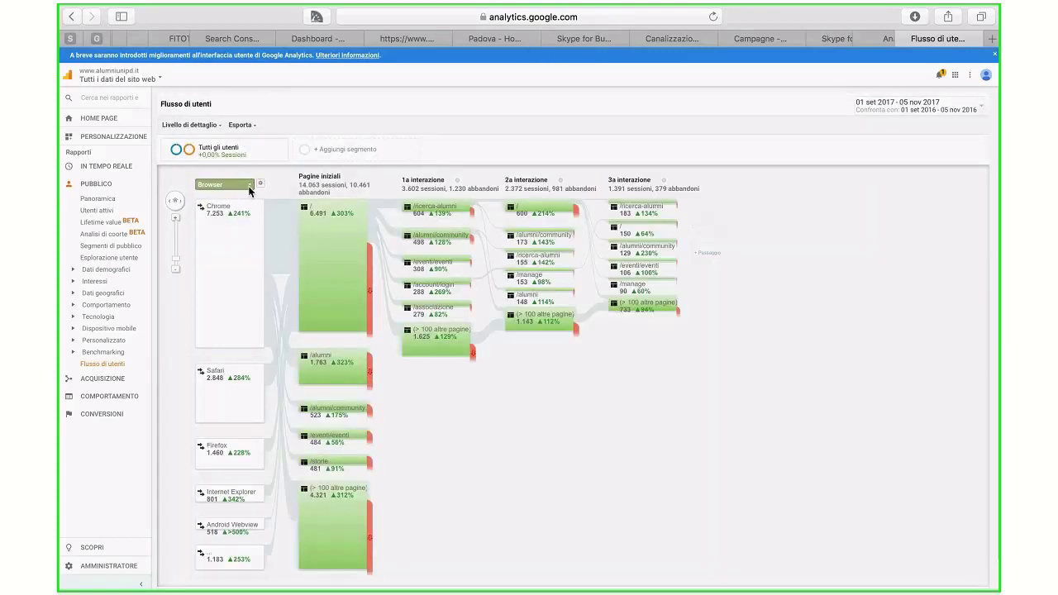
Step: Change the user flow's starting dimension to Sorgente/Mezzo from the Acquisizione group and examine the abandonments on the first landing page
click(250, 185)
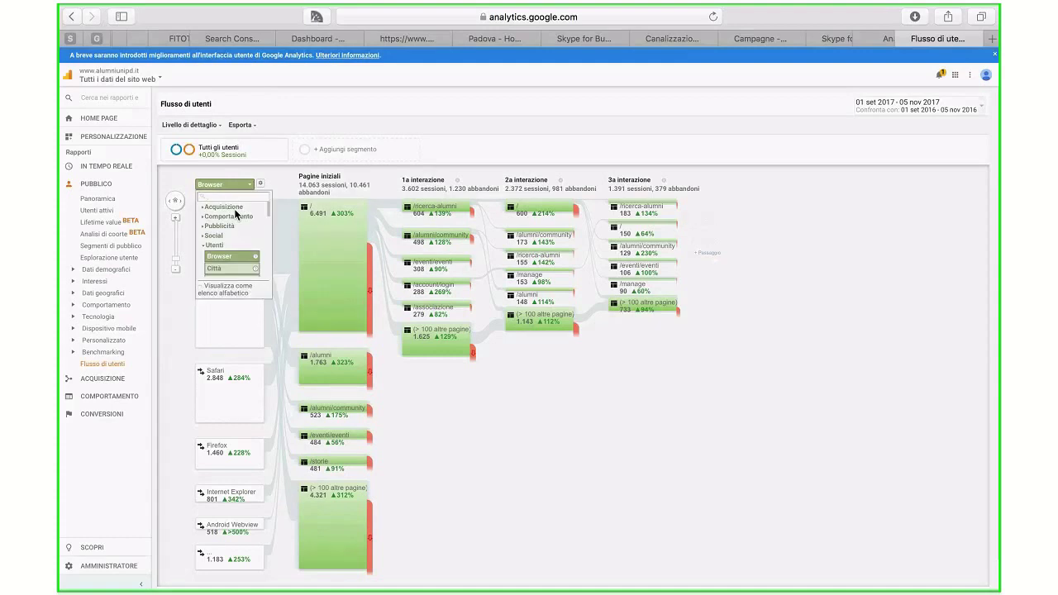
click(235, 210)
scroll(232, 257, down, 2)
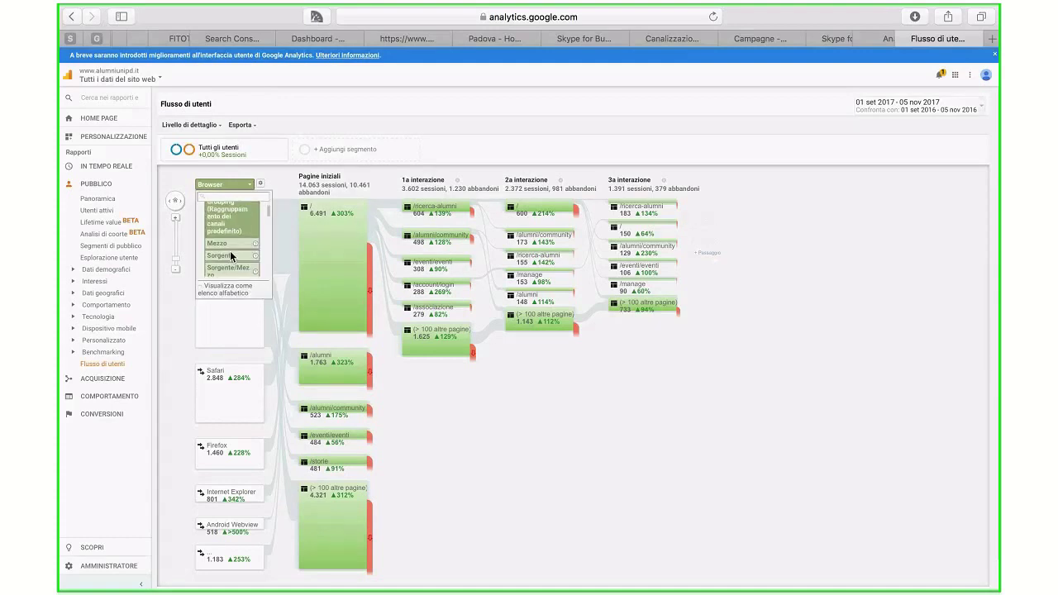
scroll(232, 257, down, 1)
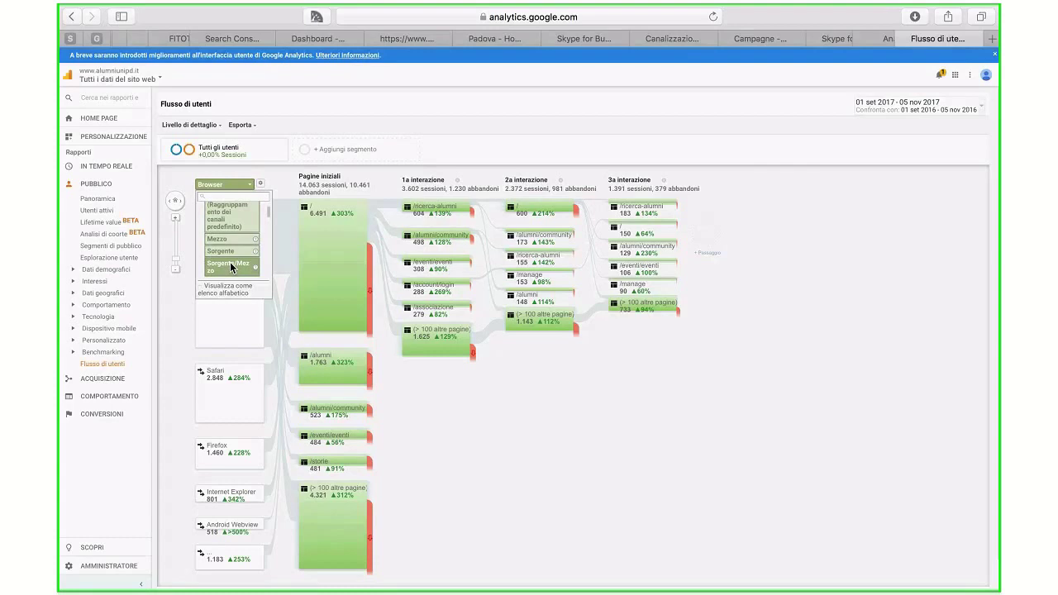
click(230, 266)
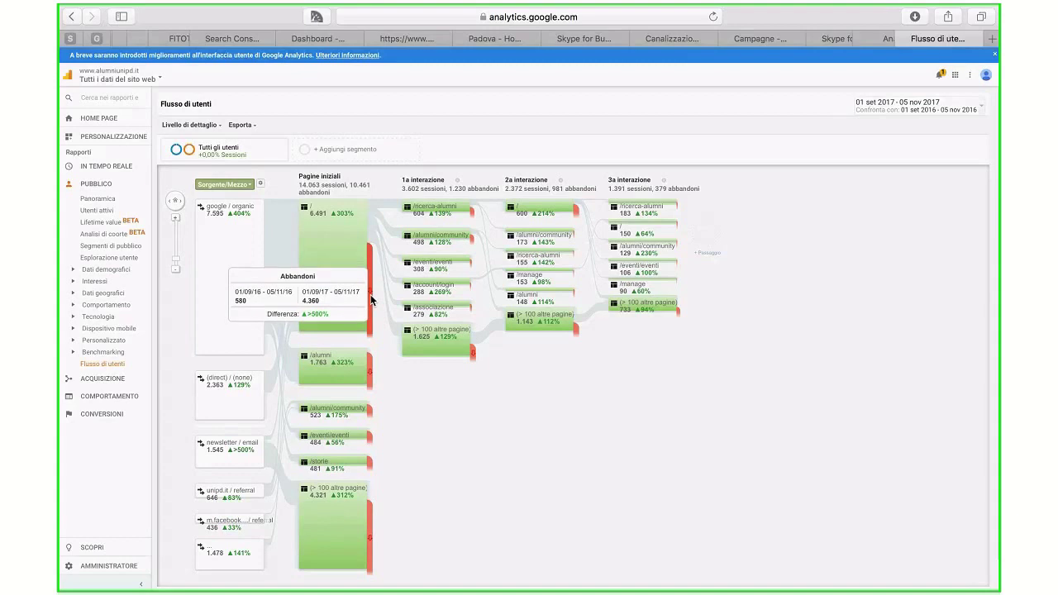
mouse_move(366, 295)
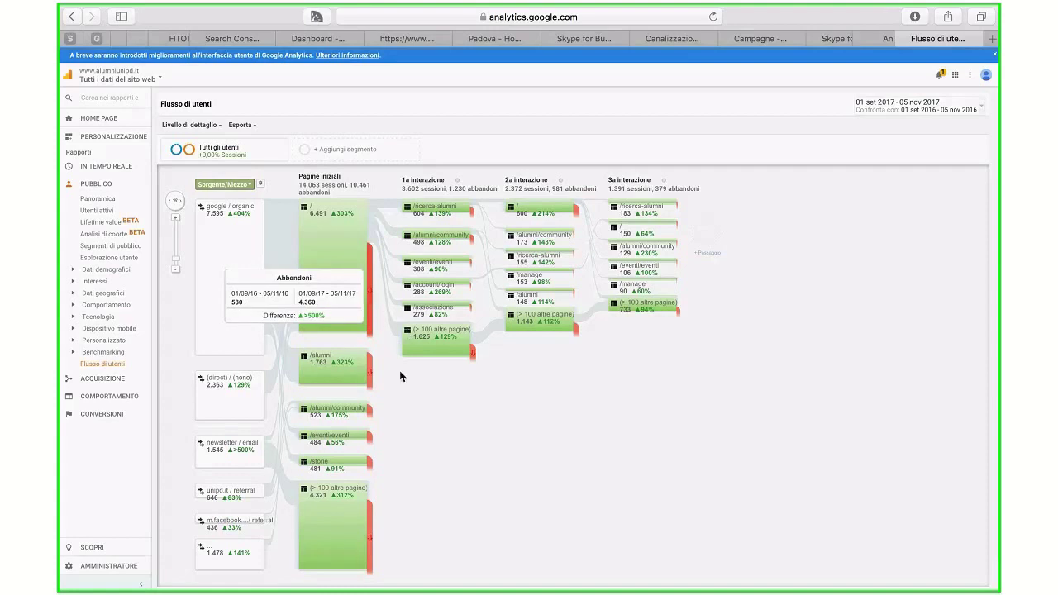
mouse_move(286, 263)
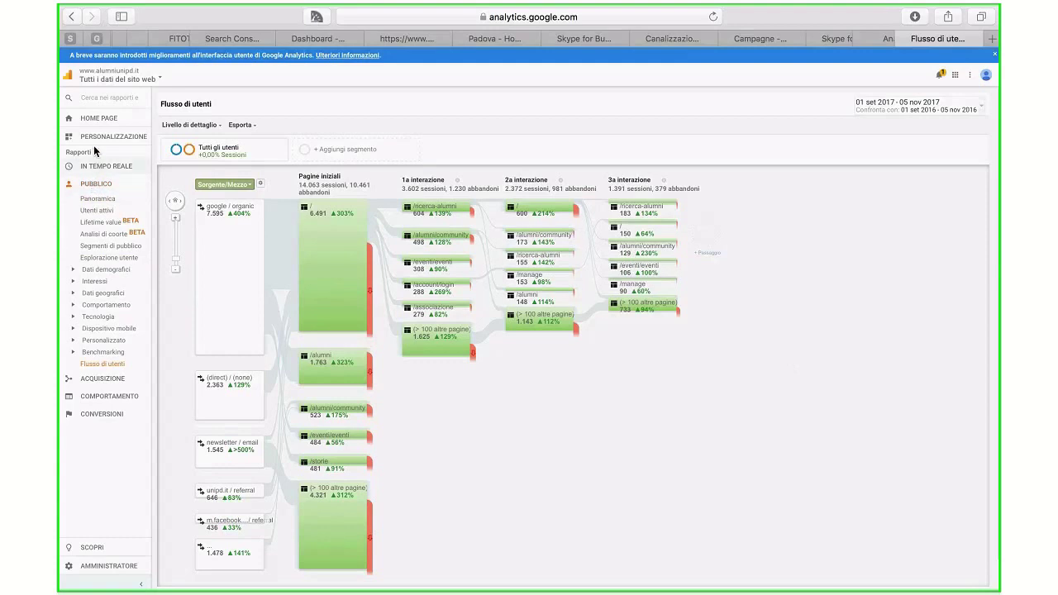
Step: Return to the home page, then open the Velocità del sito overview in Comportamento and review load times by browser
click(98, 118)
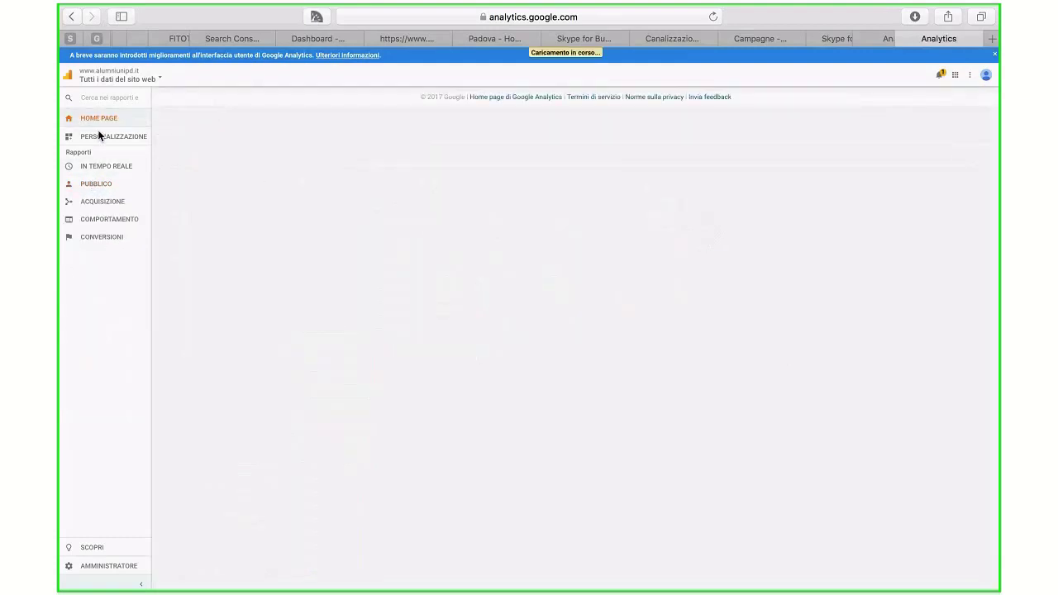
click(96, 184)
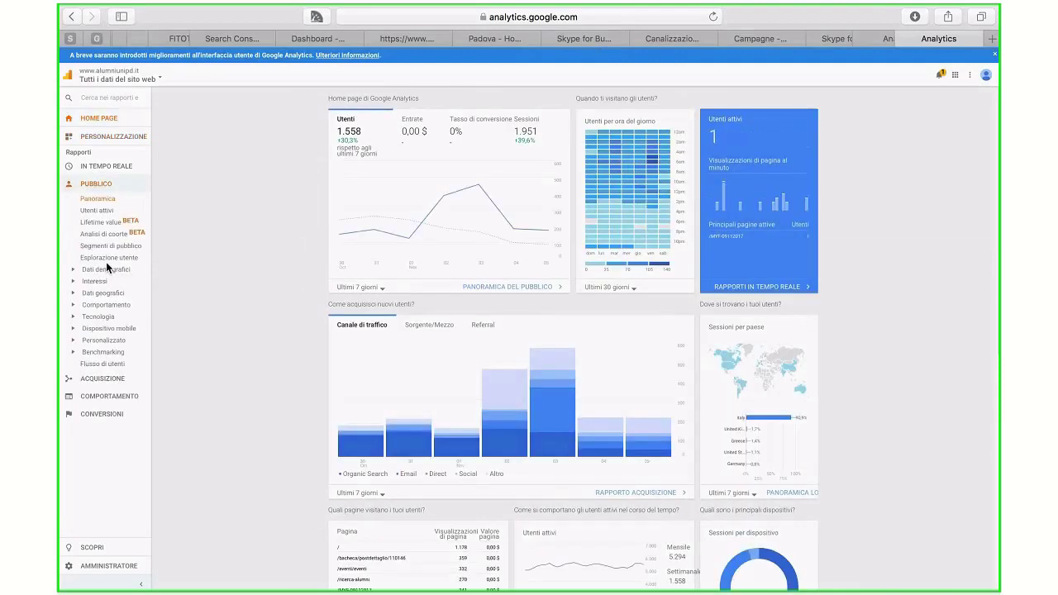
click(99, 396)
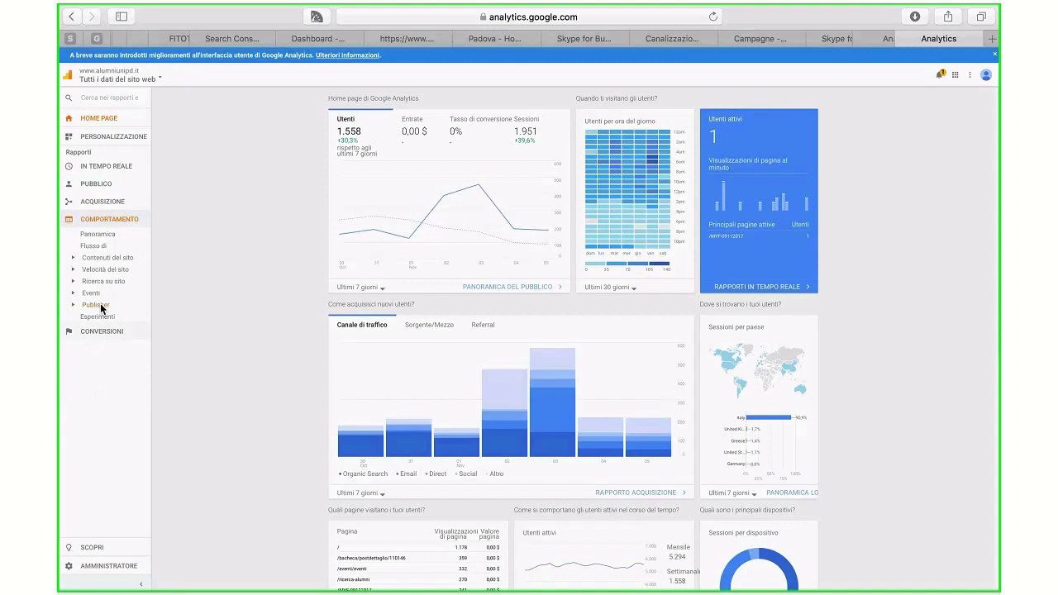
click(105, 269)
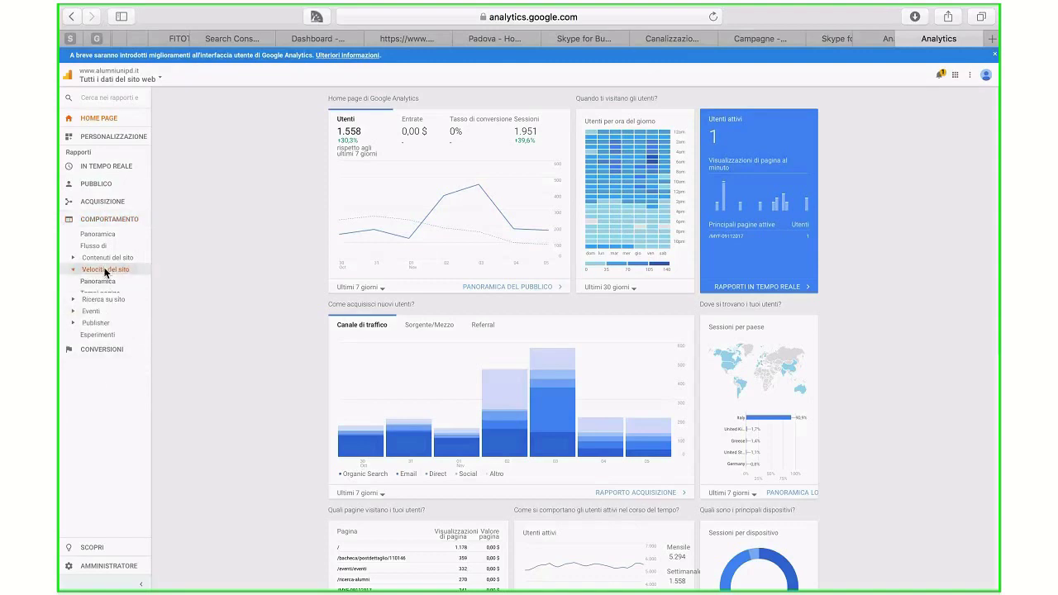
click(102, 281)
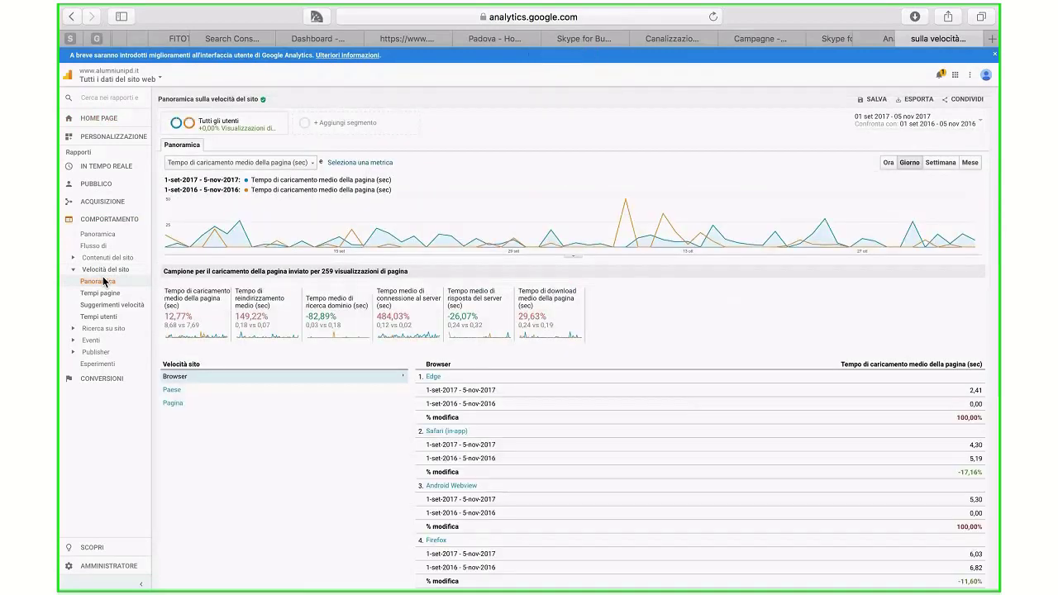
scroll(611, 351, down, 2)
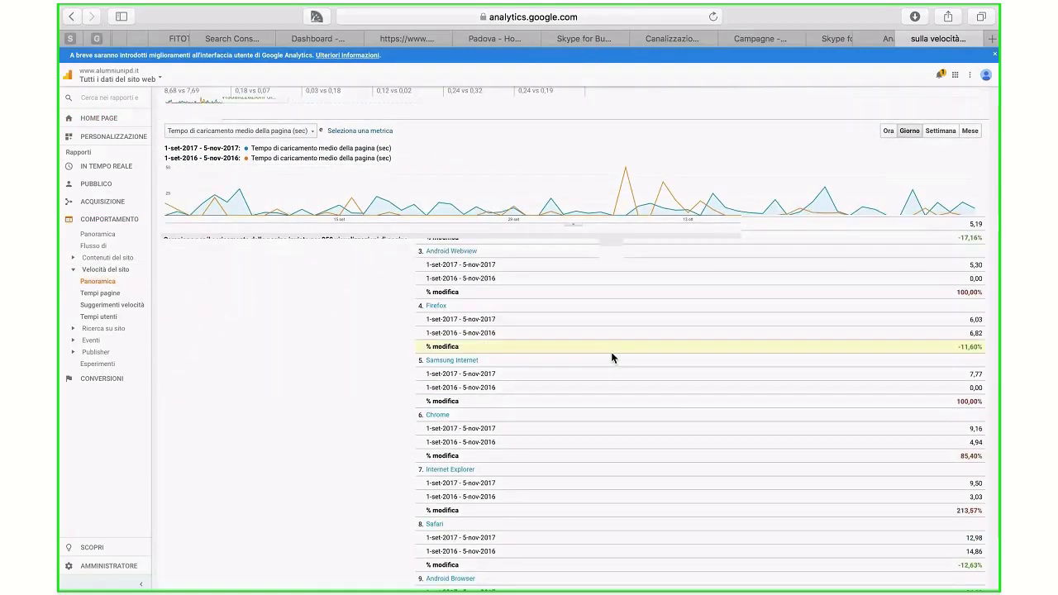
scroll(611, 351, up, 2)
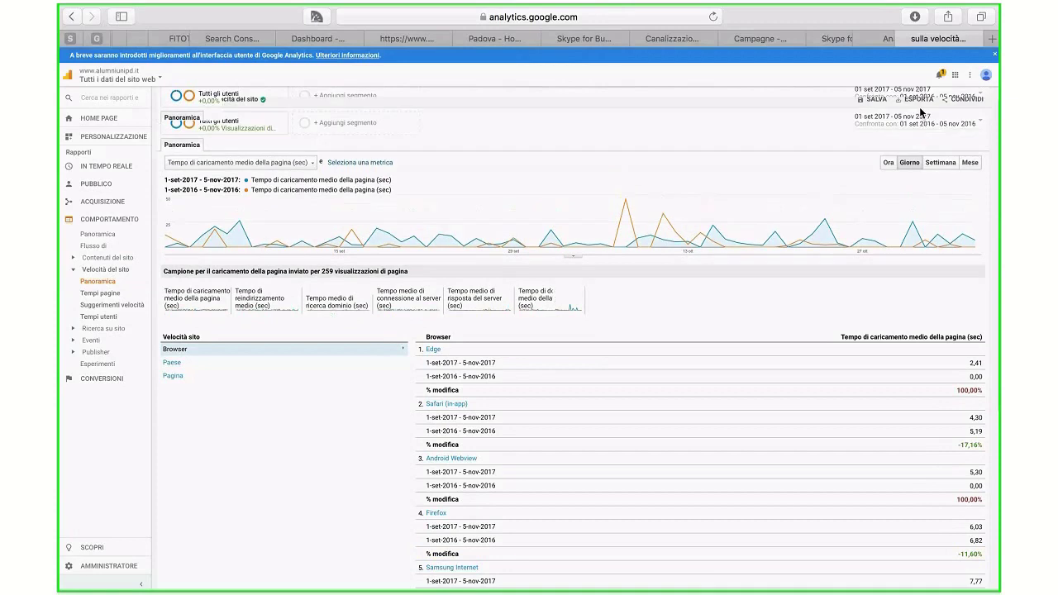
click(924, 123)
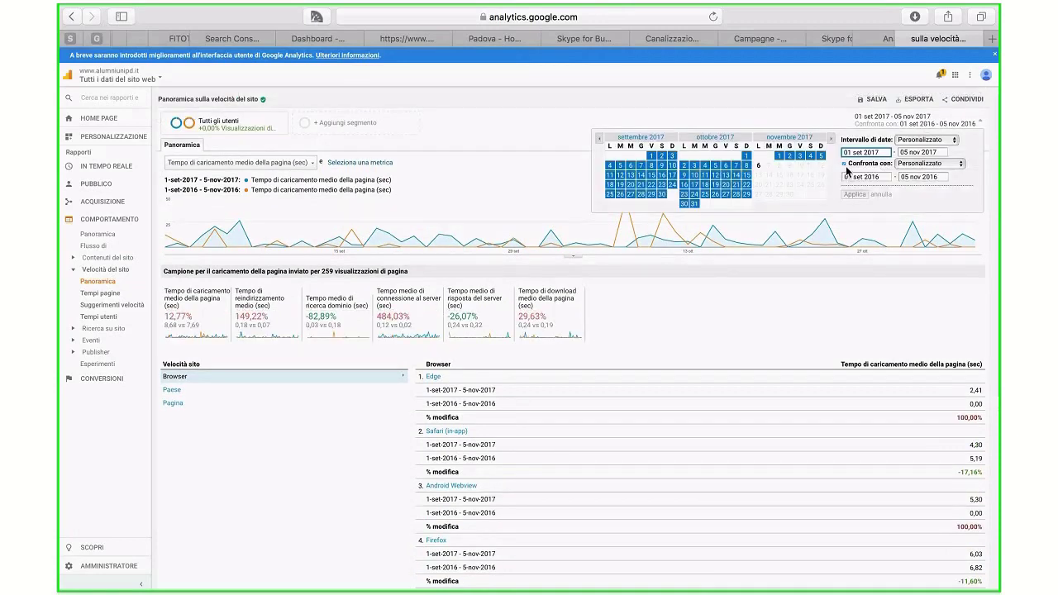
click(844, 165)
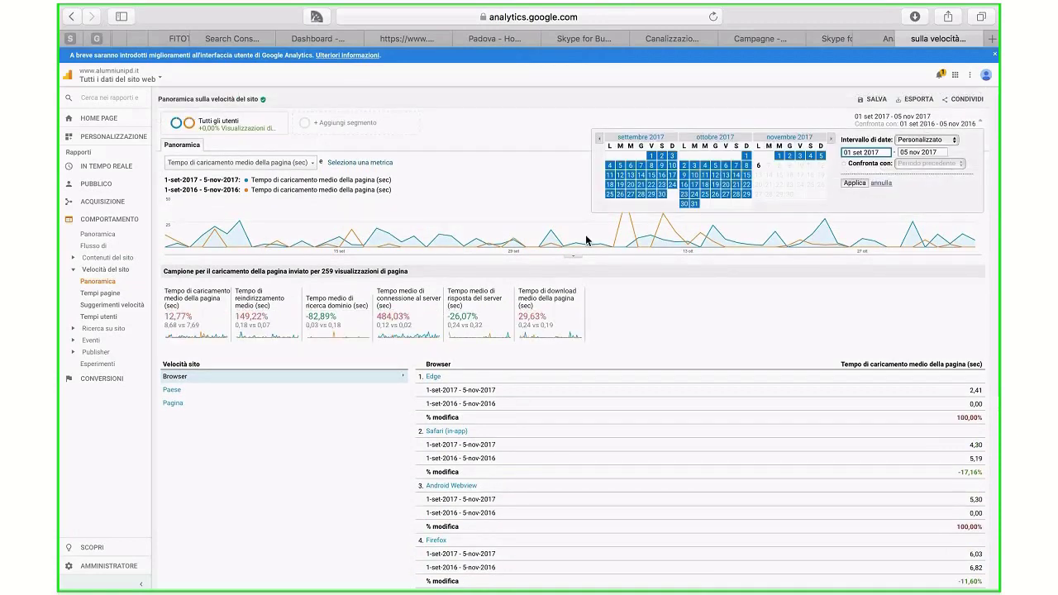
click(492, 209)
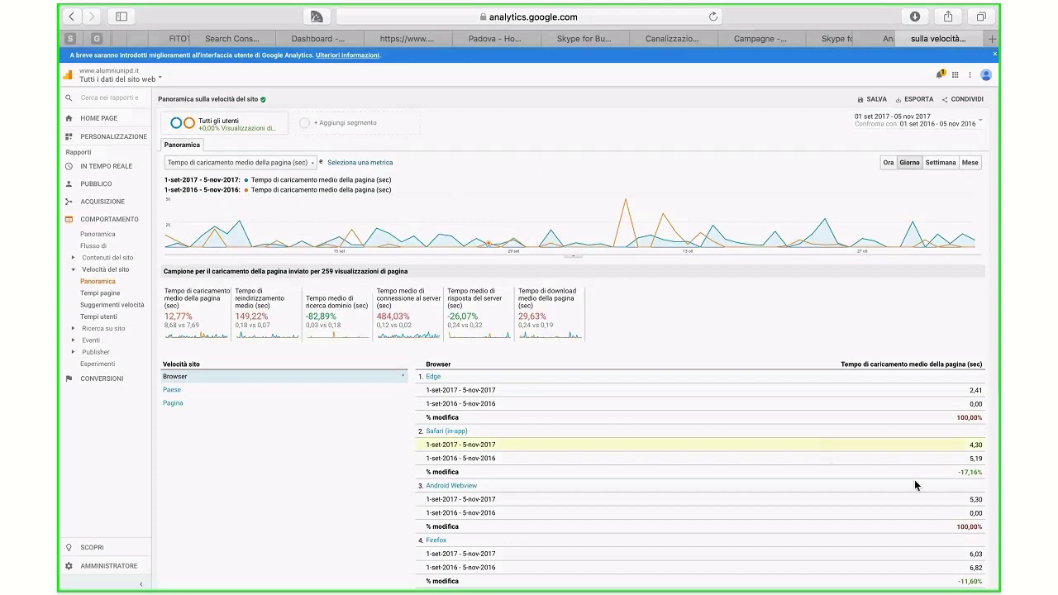
Step: Look through the load, download, connection, domain lookup and server response time metrics available for the site speed chart
click(277, 164)
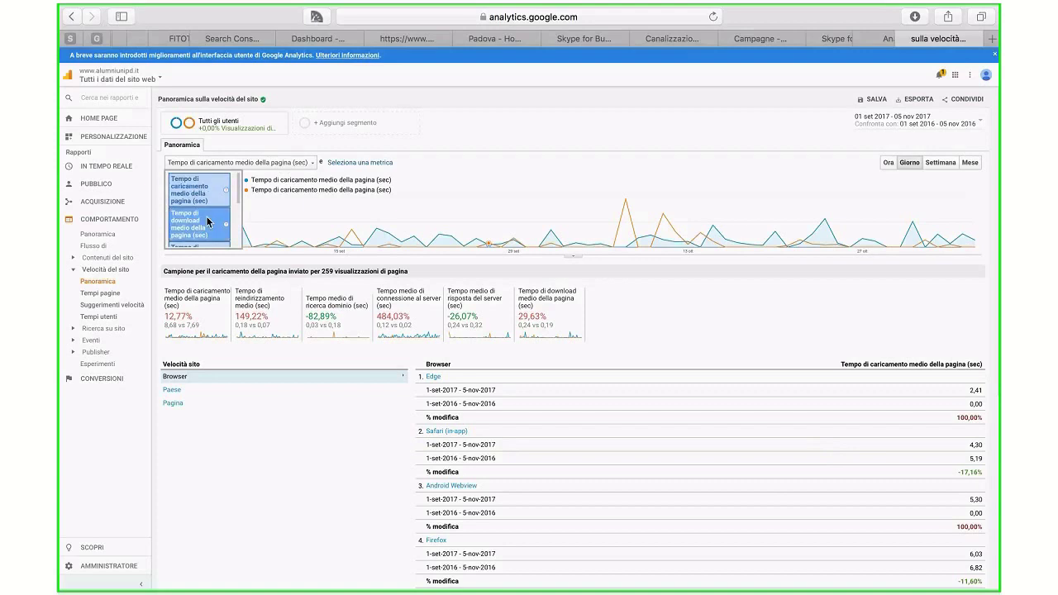
scroll(209, 222, down, 3)
scroll(208, 221, down, 2)
scroll(209, 222, down, 5)
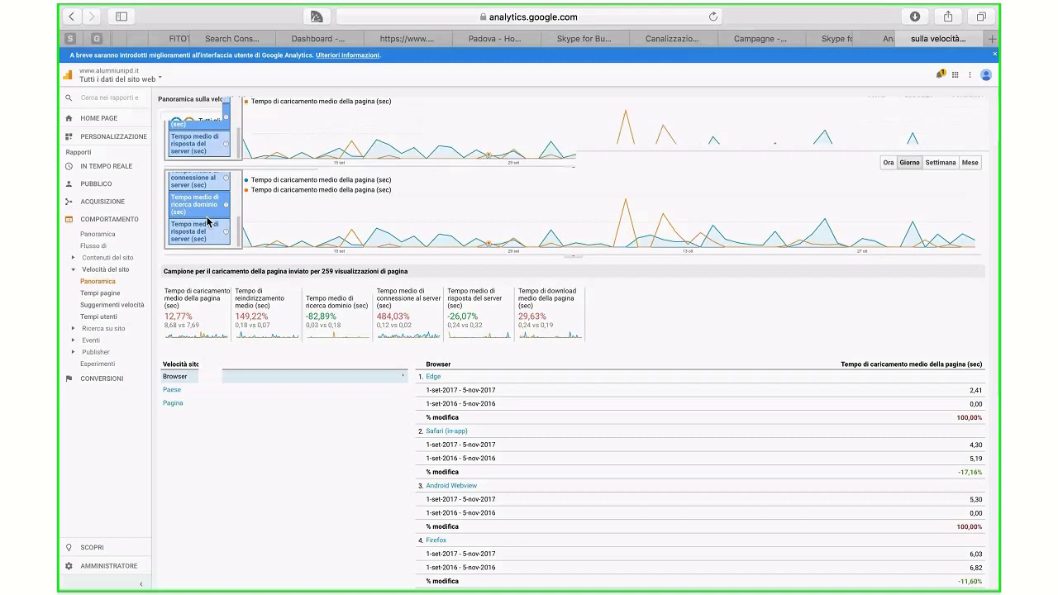
scroll(162, 348, down, 1)
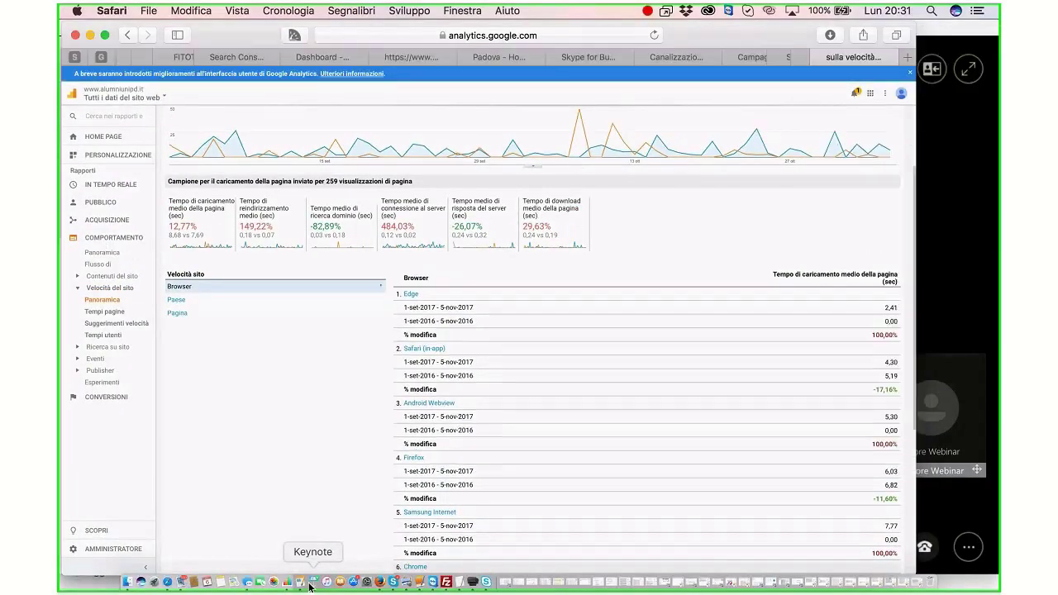
click(307, 583)
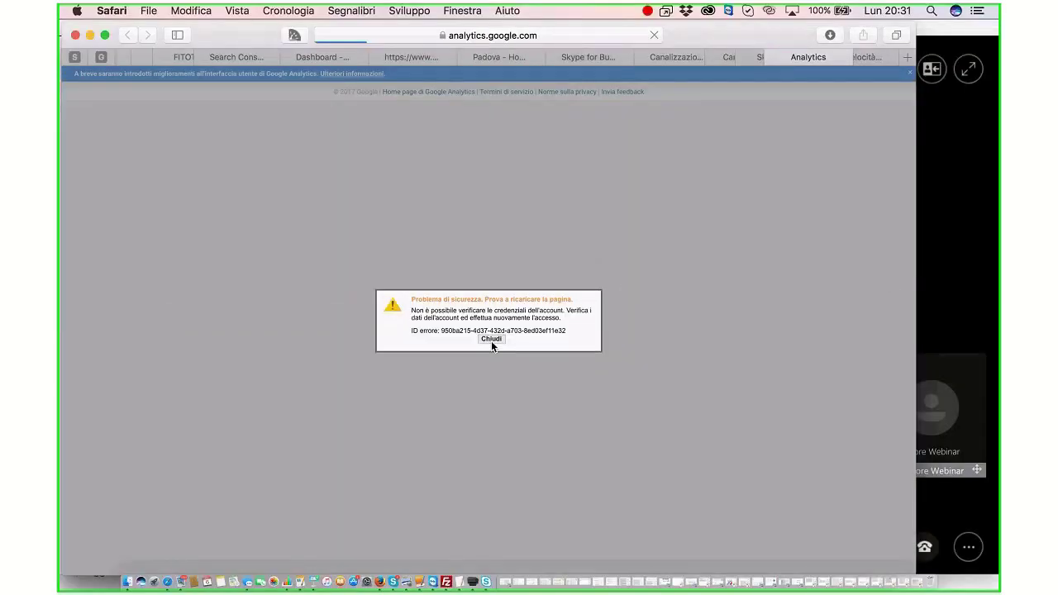
click(491, 343)
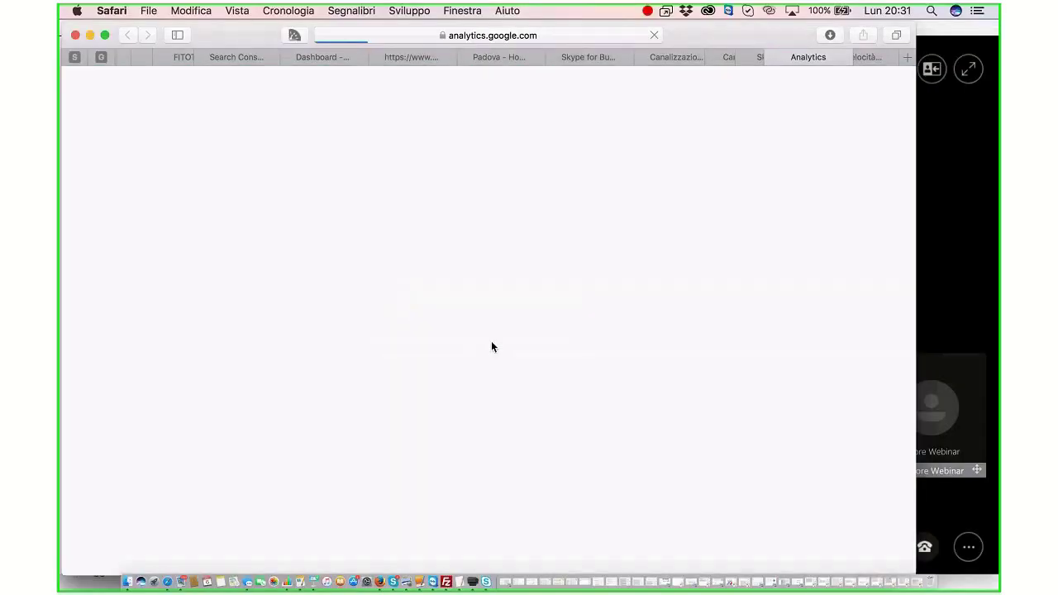
click(928, 329)
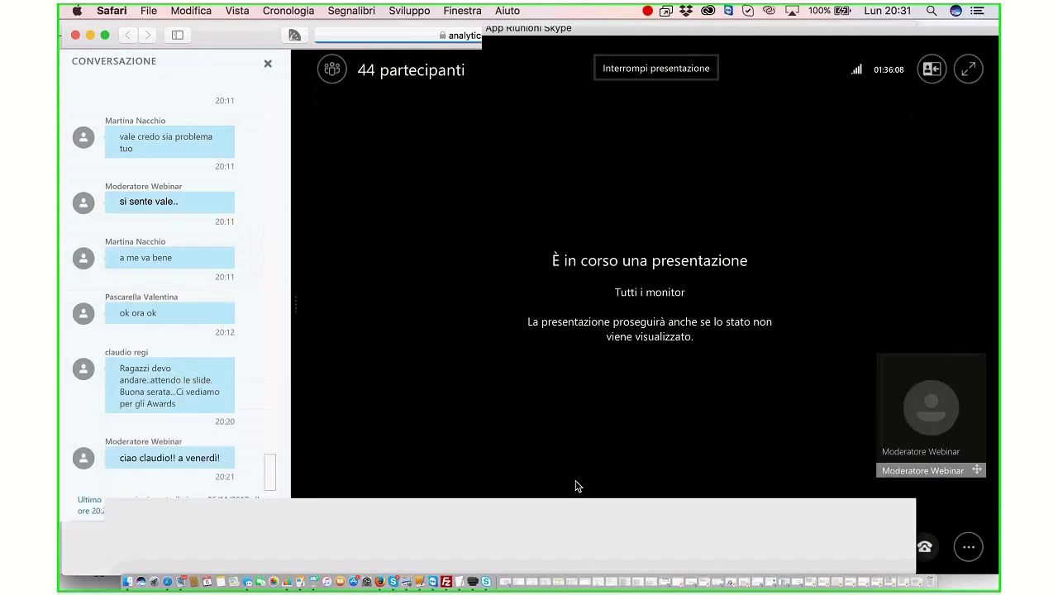
click(314, 583)
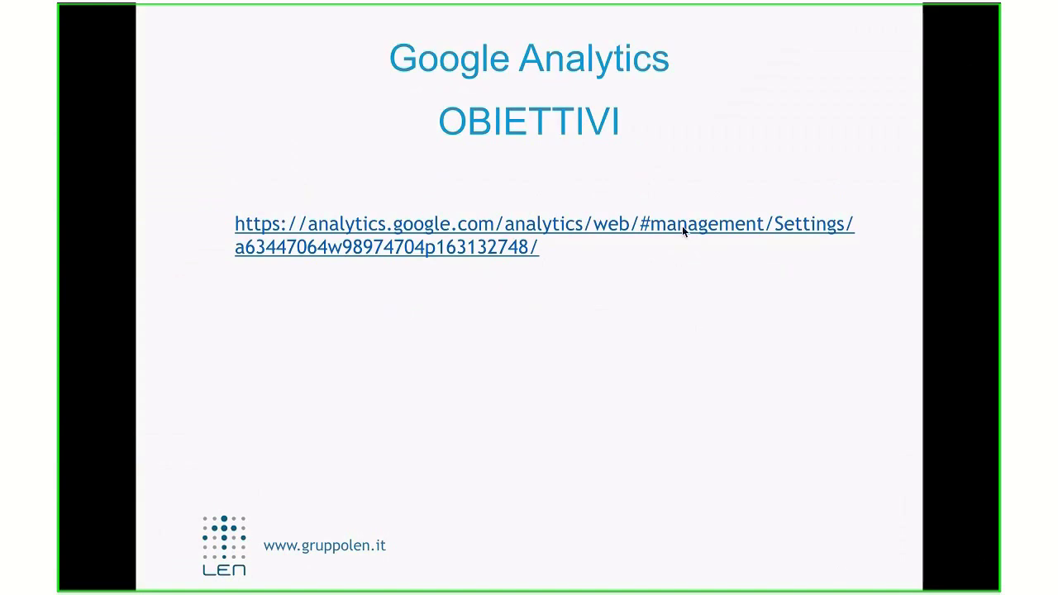
click(683, 230)
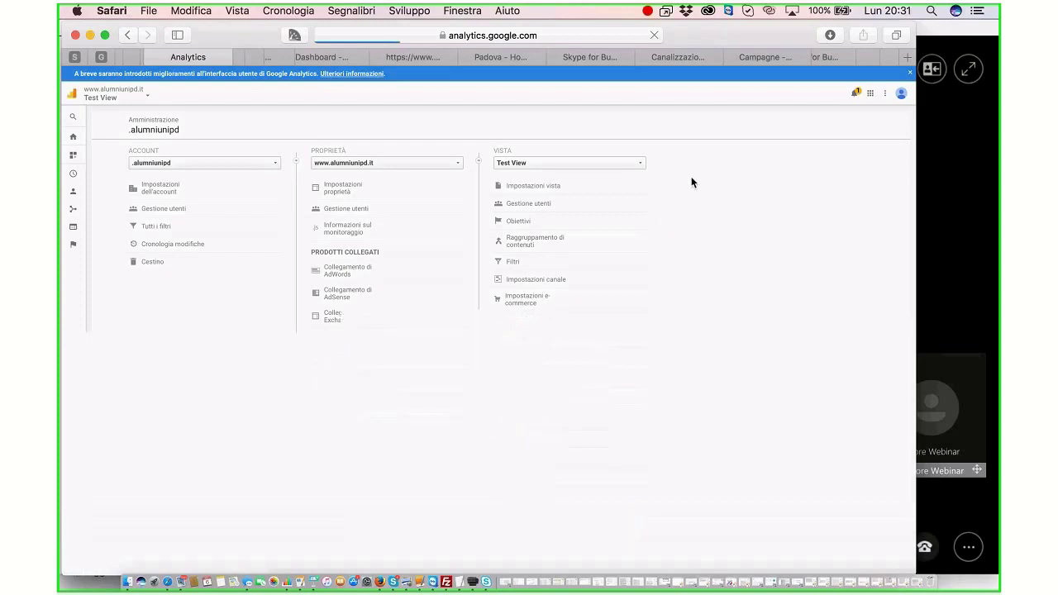
click(130, 35)
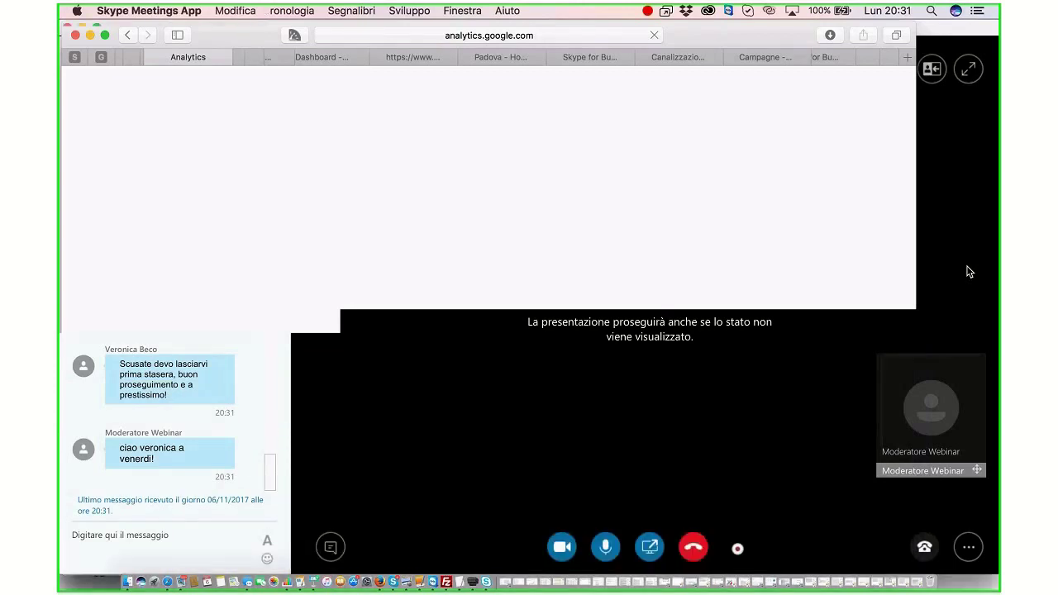
Step: Switch to the Keynote OBIETTIVI slide, follow its link to the Analytics administration page and open Test View's Registrati online Alumni goal
click(311, 583)
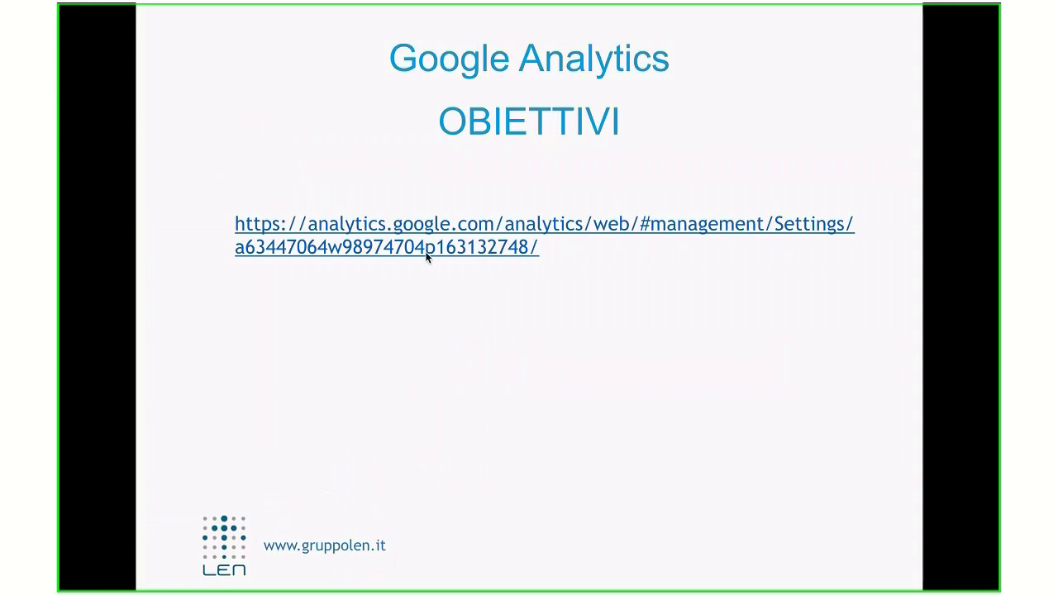
click(425, 251)
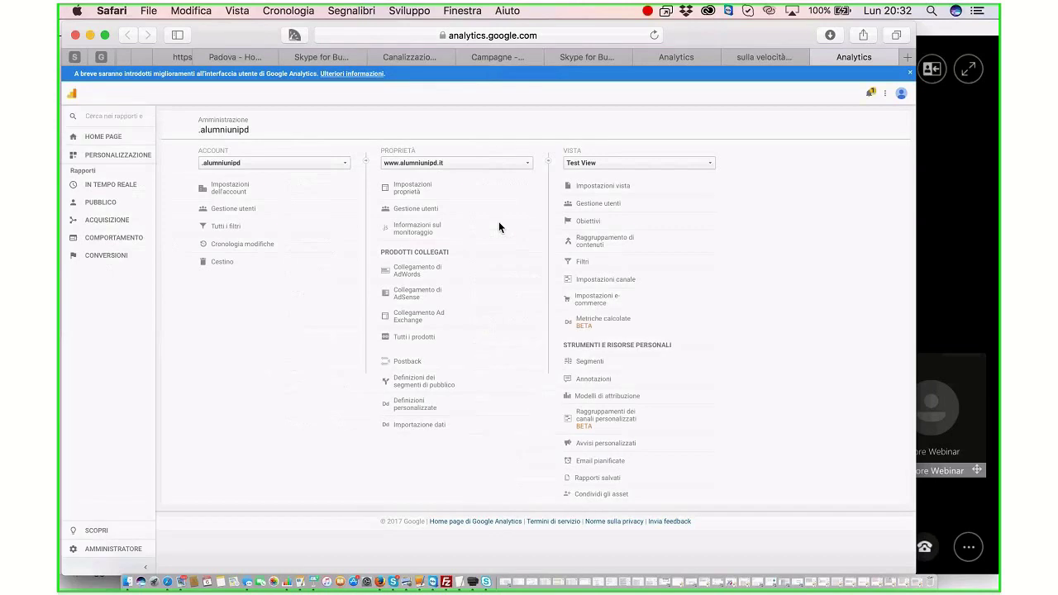
click(517, 222)
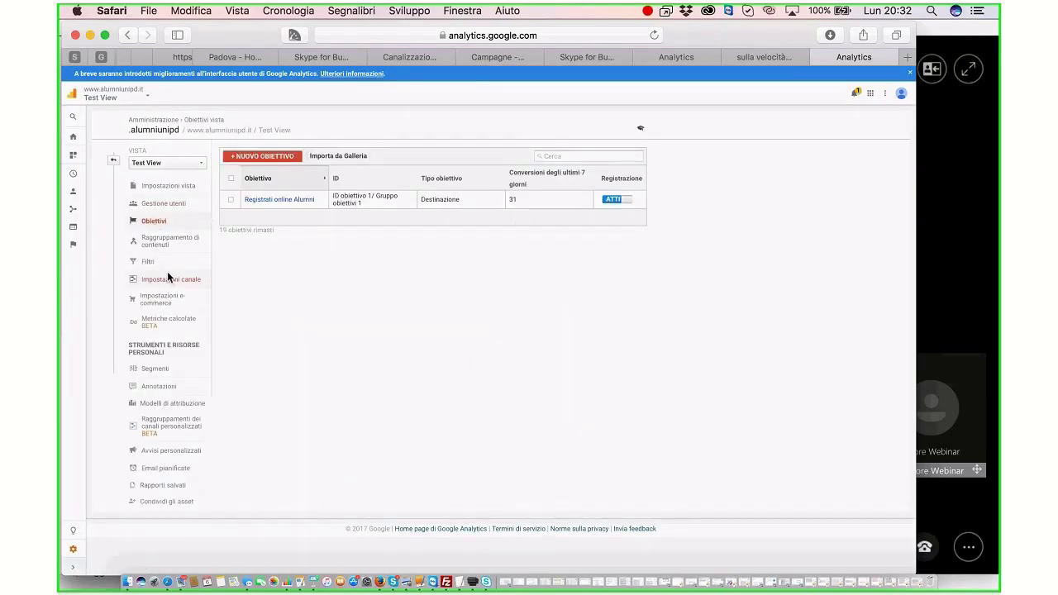
click(279, 199)
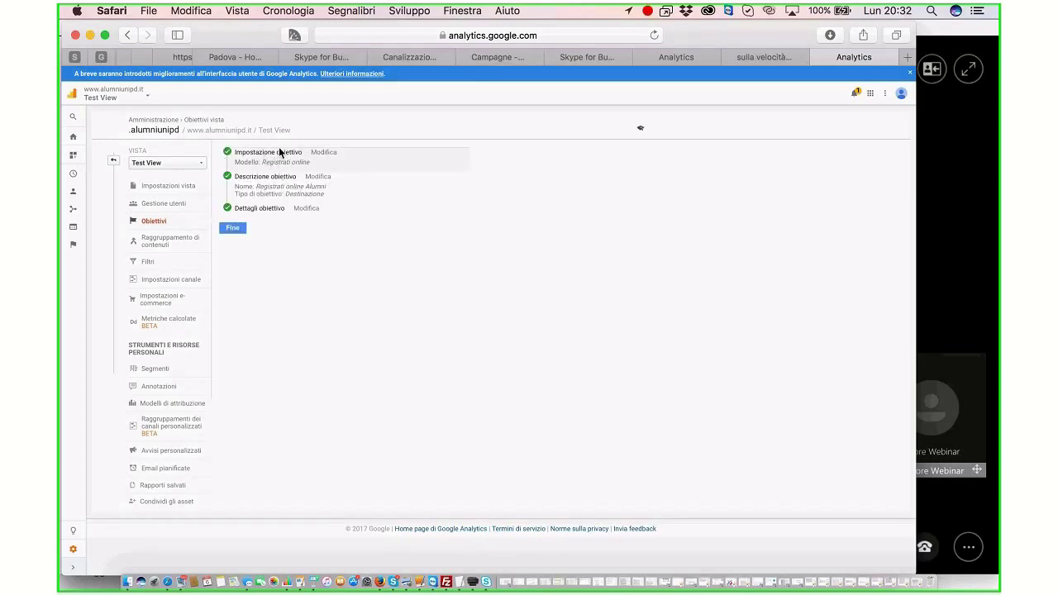
Step: Review the goal templates in Impostazione obiettivo, with Registrati online kept as the selected template
click(325, 152)
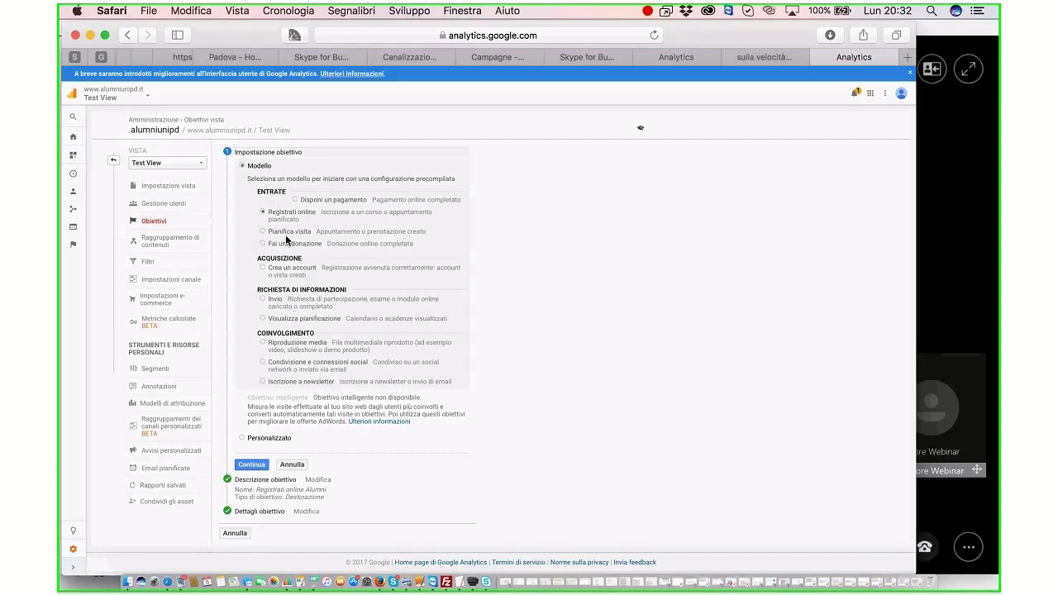
click(252, 464)
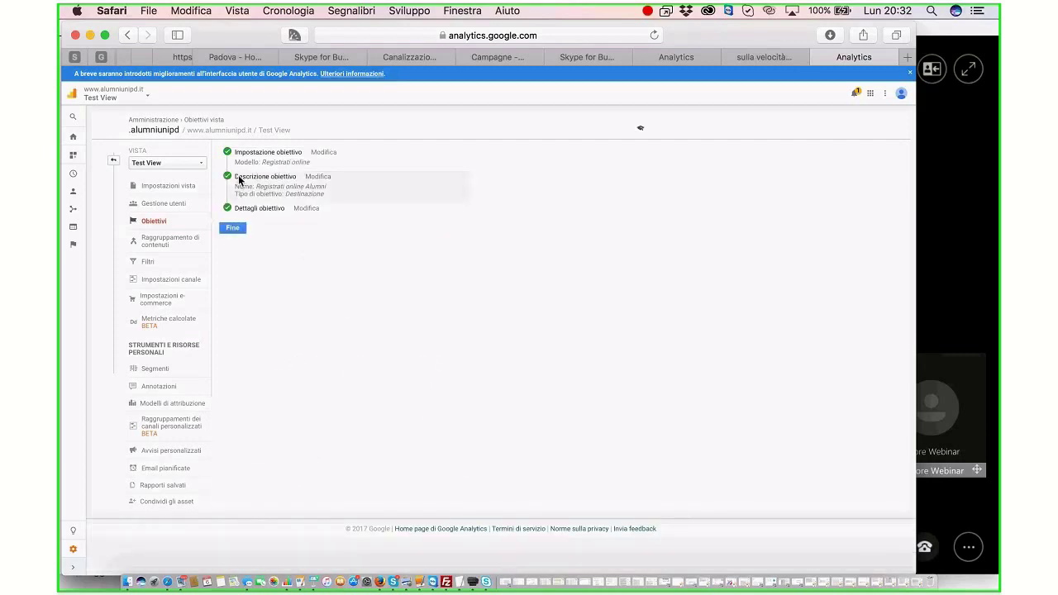
click(237, 186)
click(253, 151)
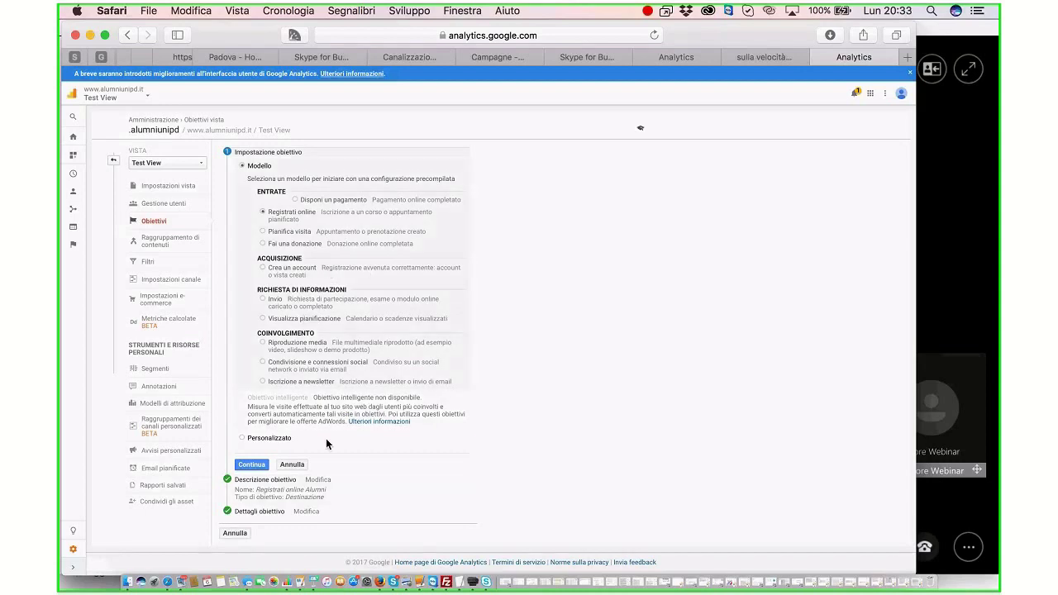
Step: Review the goal's type options, including Durata, check the destination and funnel steps in Dettagli obiettivo, and save it as a Destinazione goal
click(272, 494)
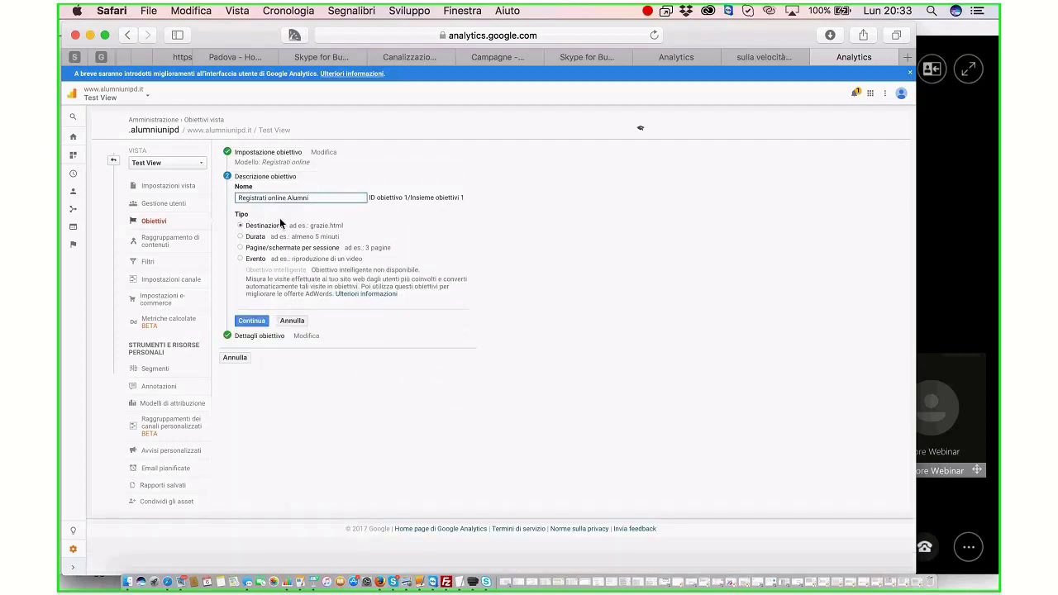
click(297, 236)
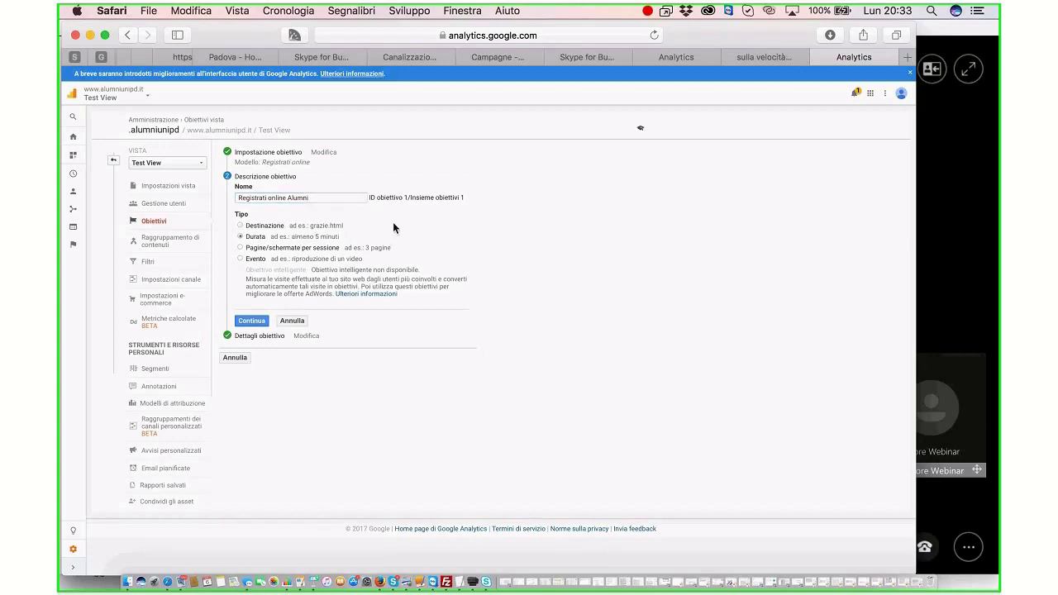
click(284, 334)
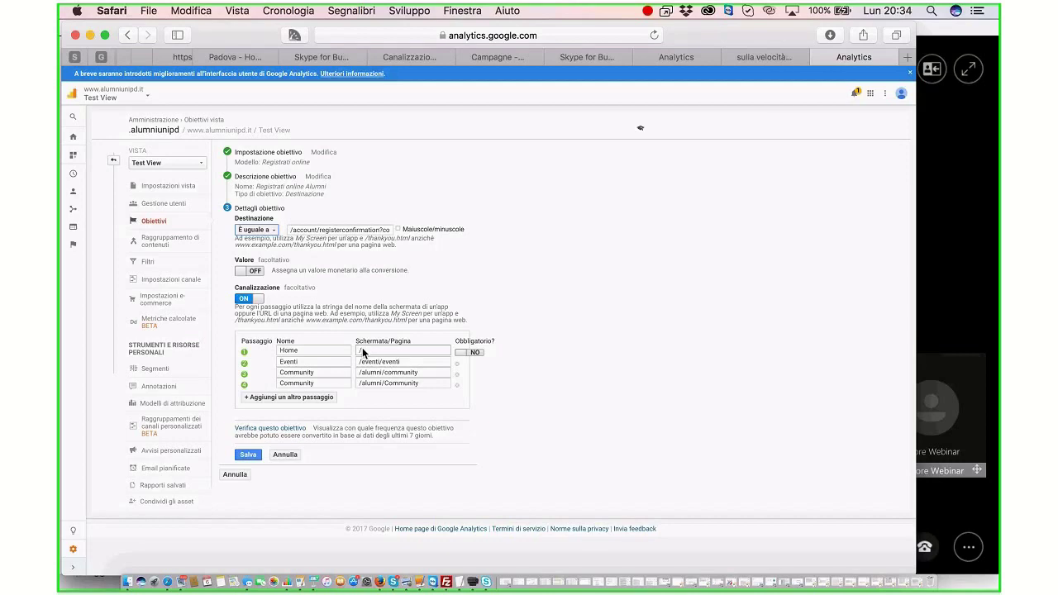
click(248, 456)
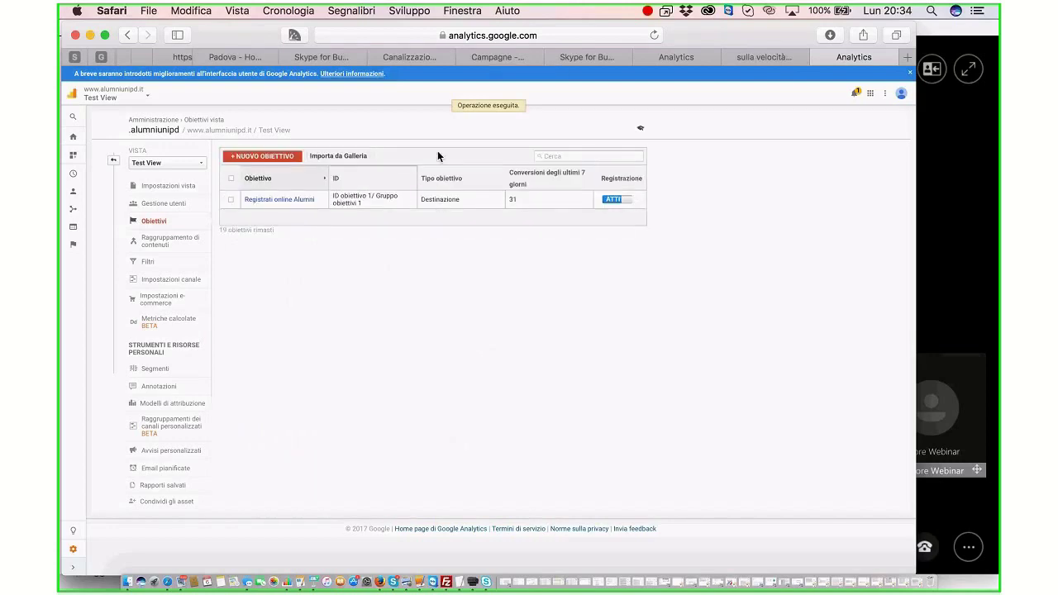
Step: Open the goal funnel visualization under Conversioni, Obiettivi and examine entries and exits from Home through Eventi and Community to registration
click(72, 246)
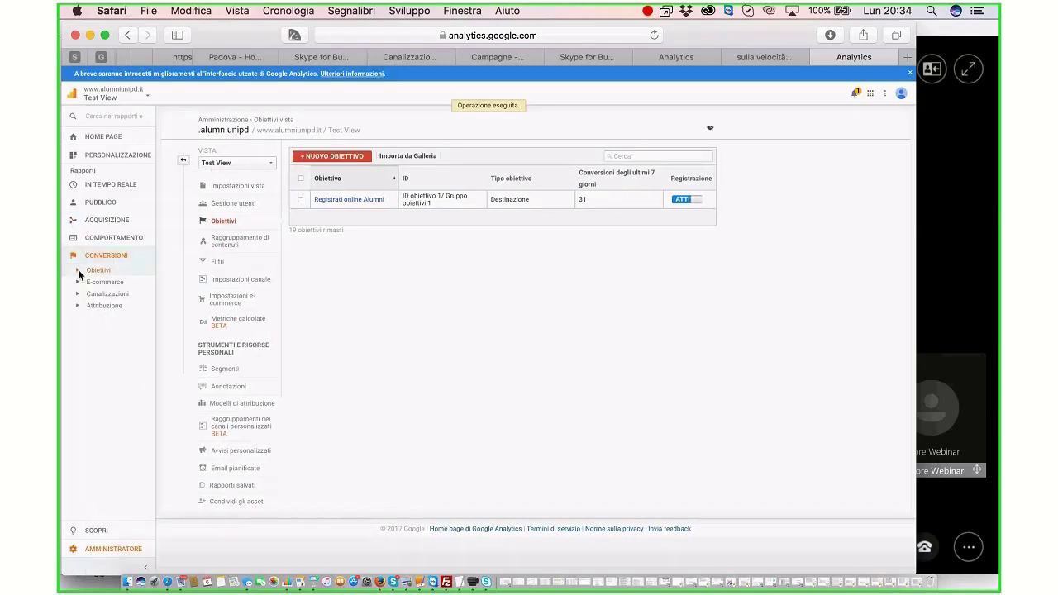
click(77, 269)
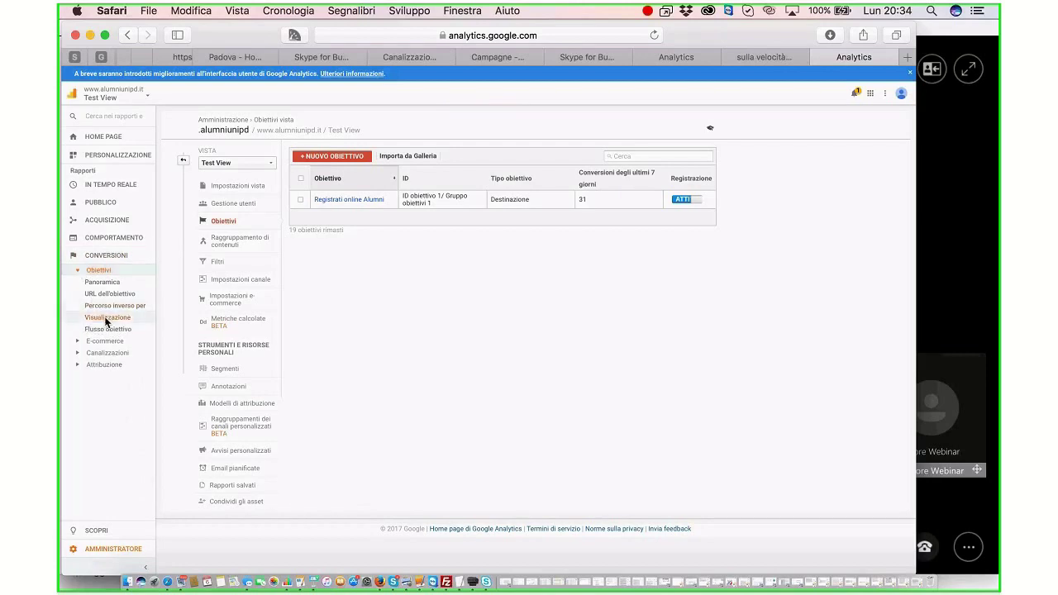
click(106, 319)
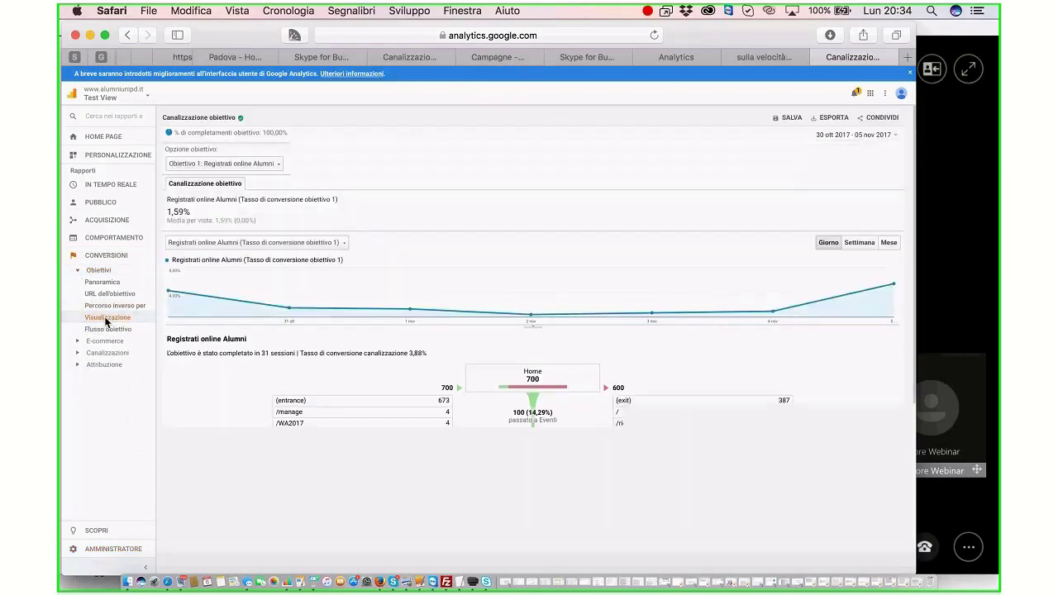
scroll(459, 472, down, 5)
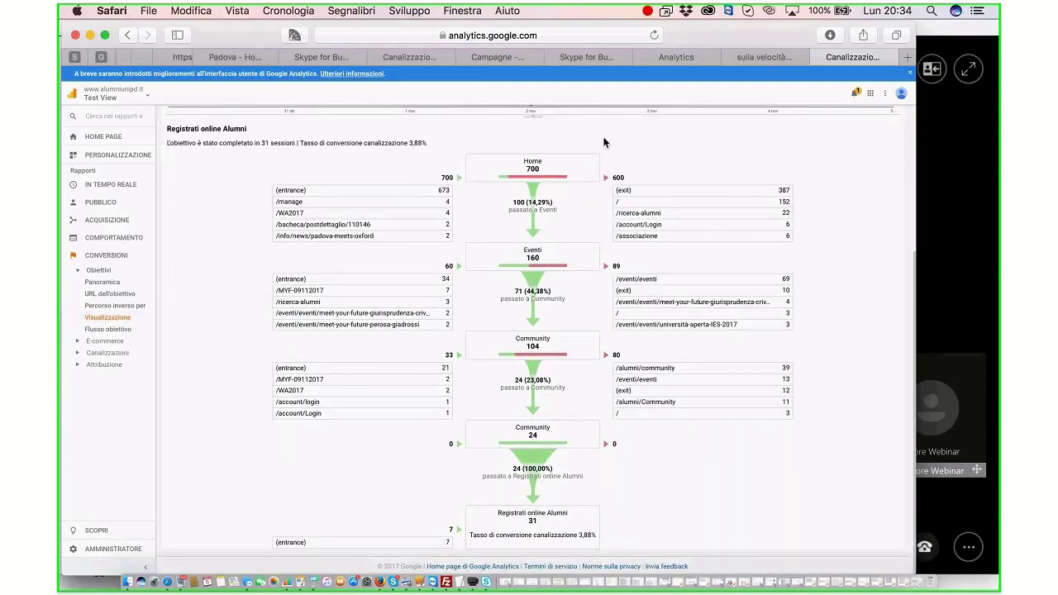
scroll(868, 150, up, 5)
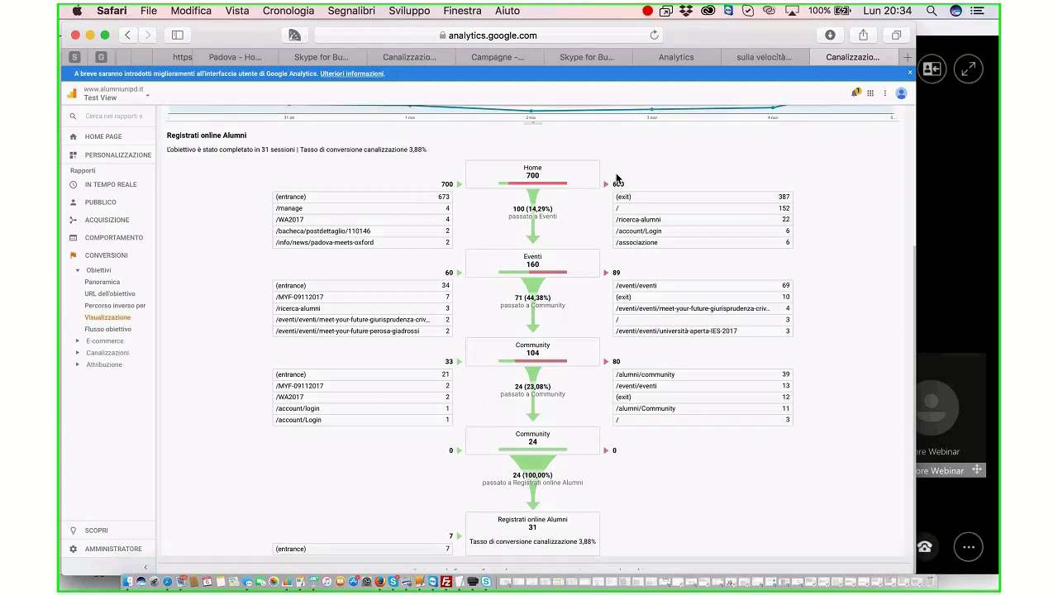
scroll(593, 388, down, 5)
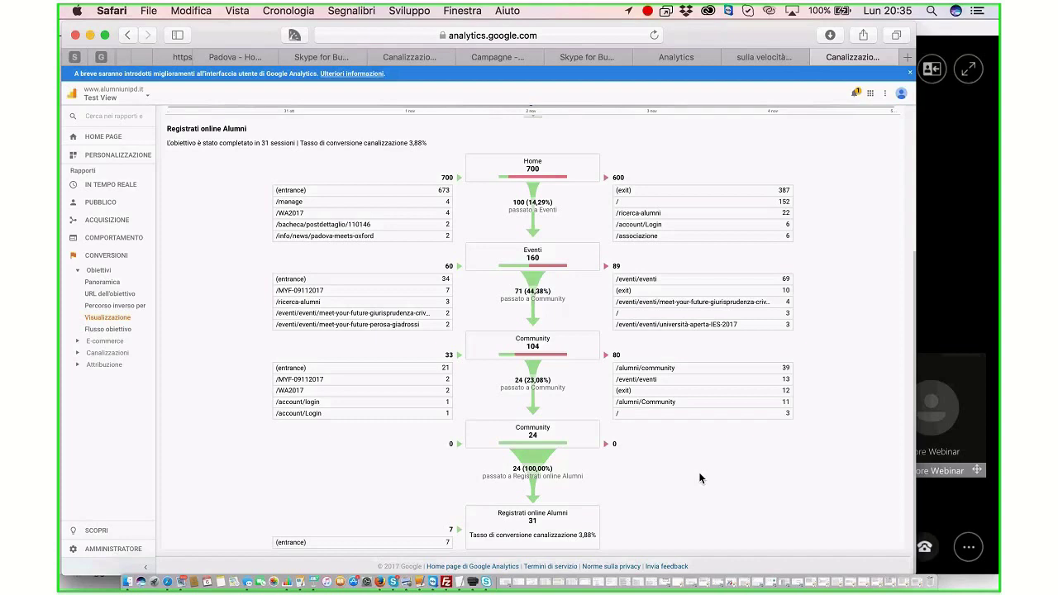
Step: Review the goals Panoramica and URL dell'obiettivo reports, then break down the overview's goal completions by Sorgente/Mezzo
click(109, 283)
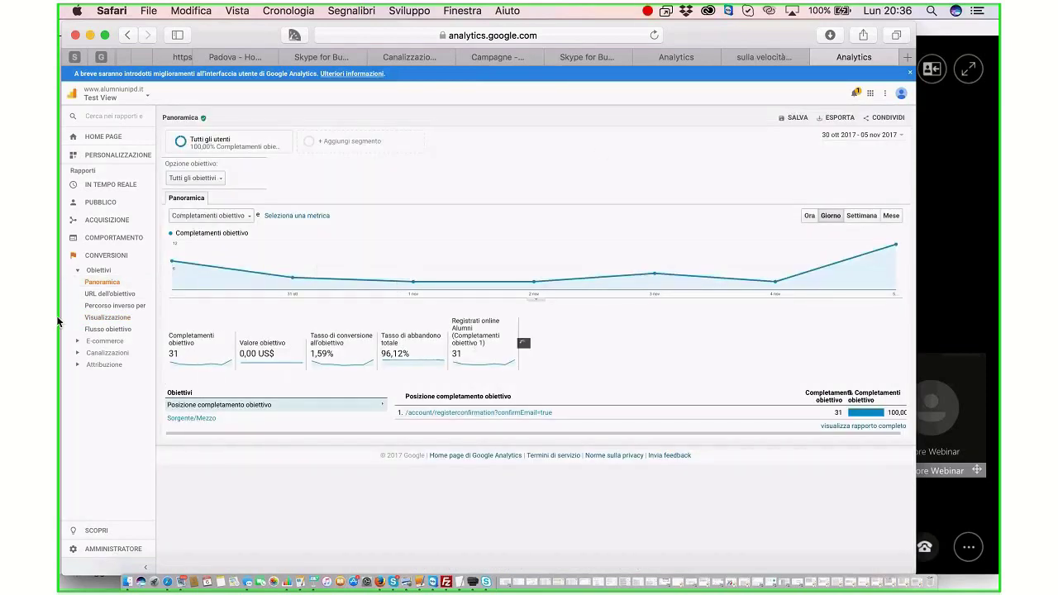
click(111, 295)
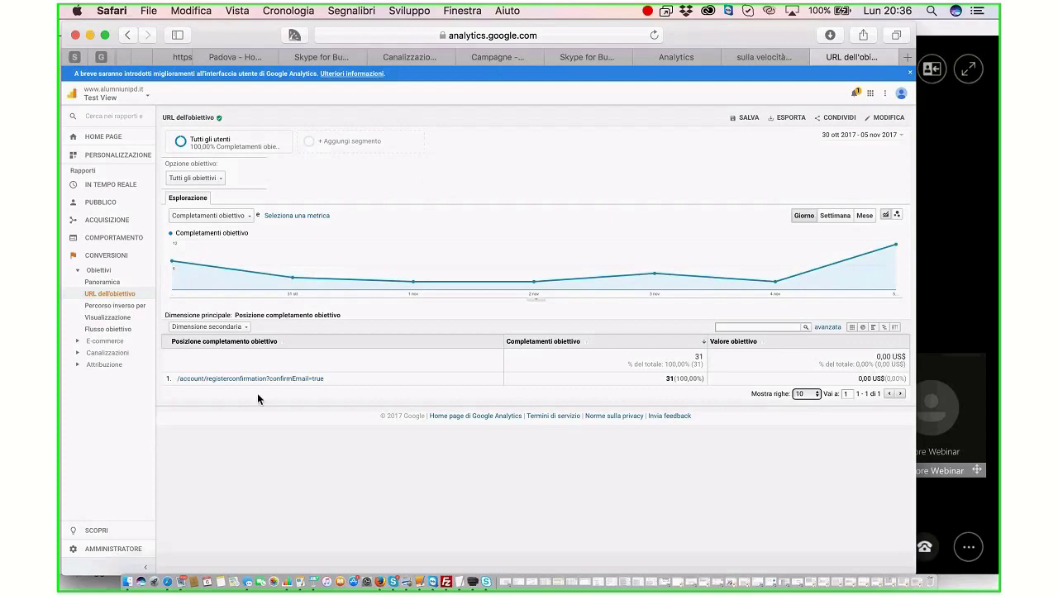
click(87, 285)
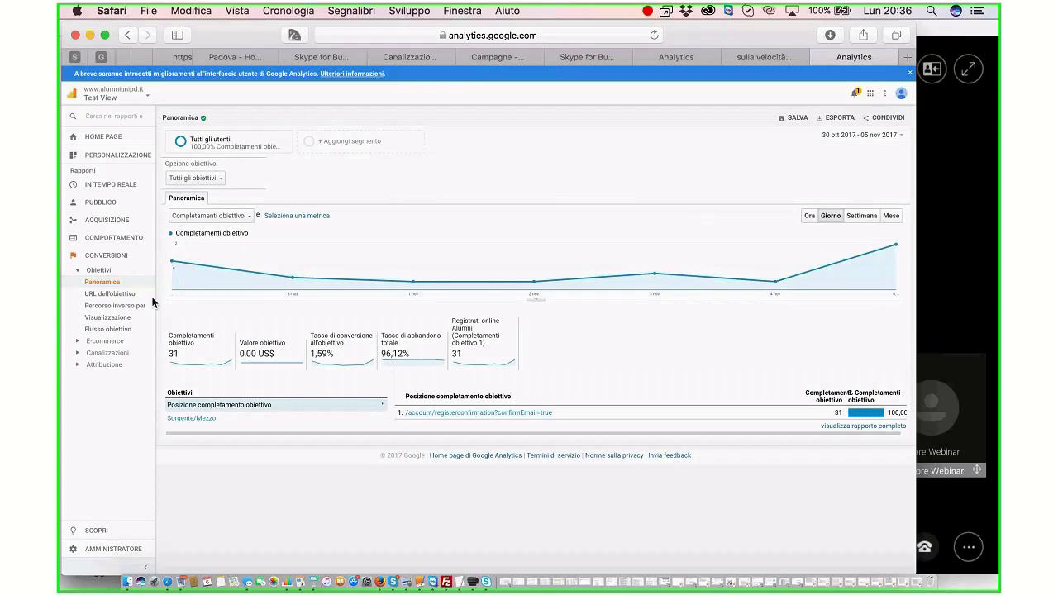
click(197, 421)
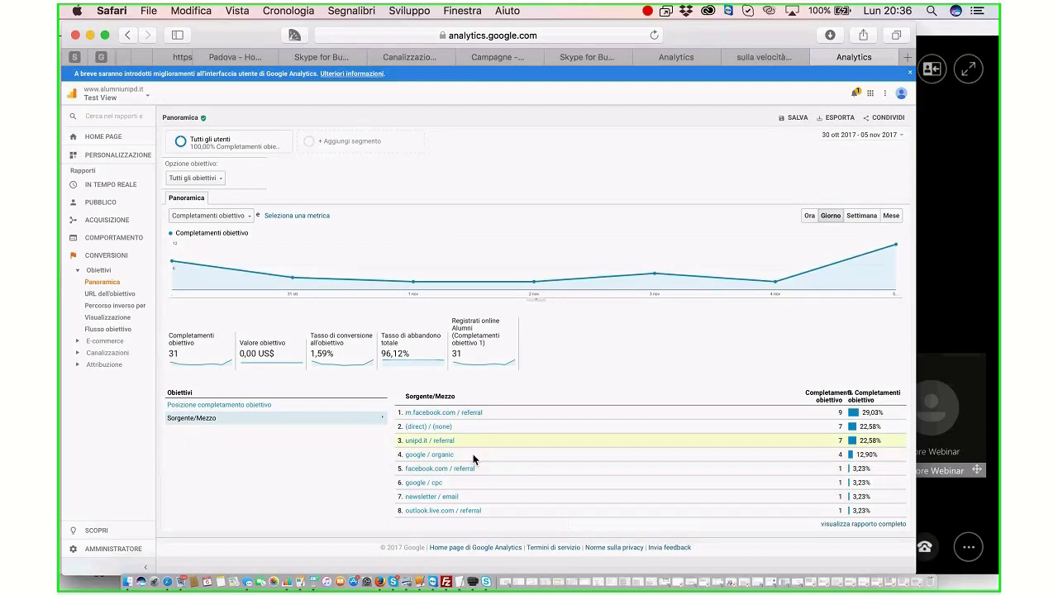
Step: Open the Flusso obiettivo report and examine the flow by source and the funnel exits at each step
click(97, 331)
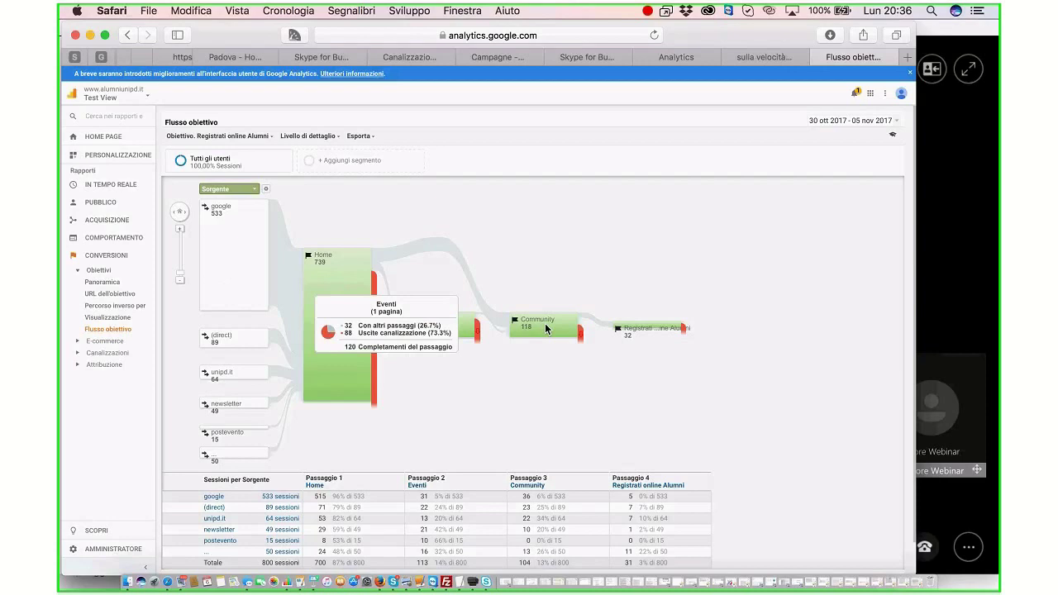
mouse_move(314, 348)
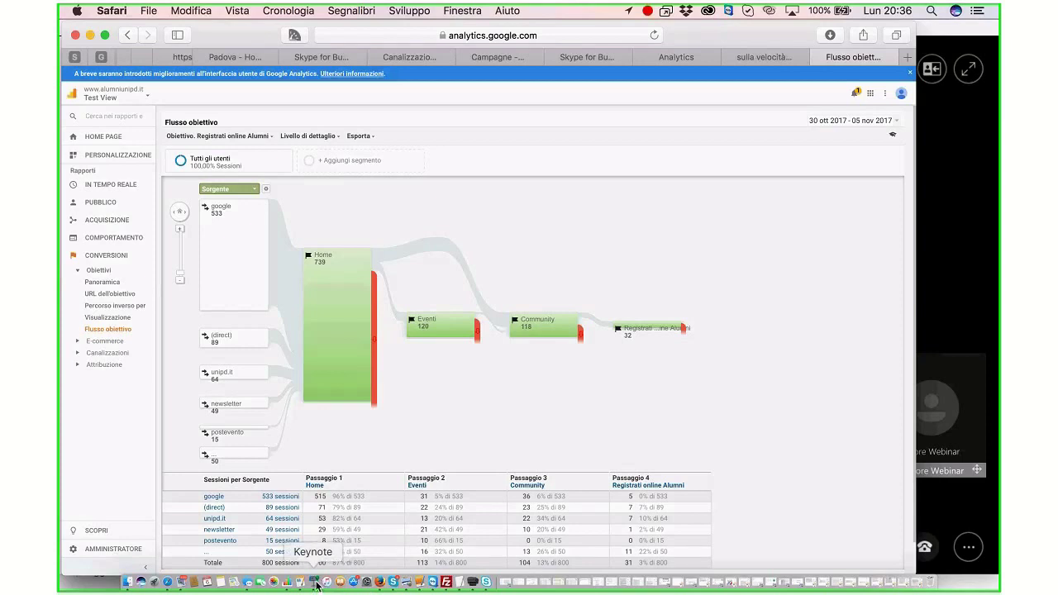
Step: Switch to the Keynote presentation and show the Google Analytics CAMPAGNE slide
click(317, 583)
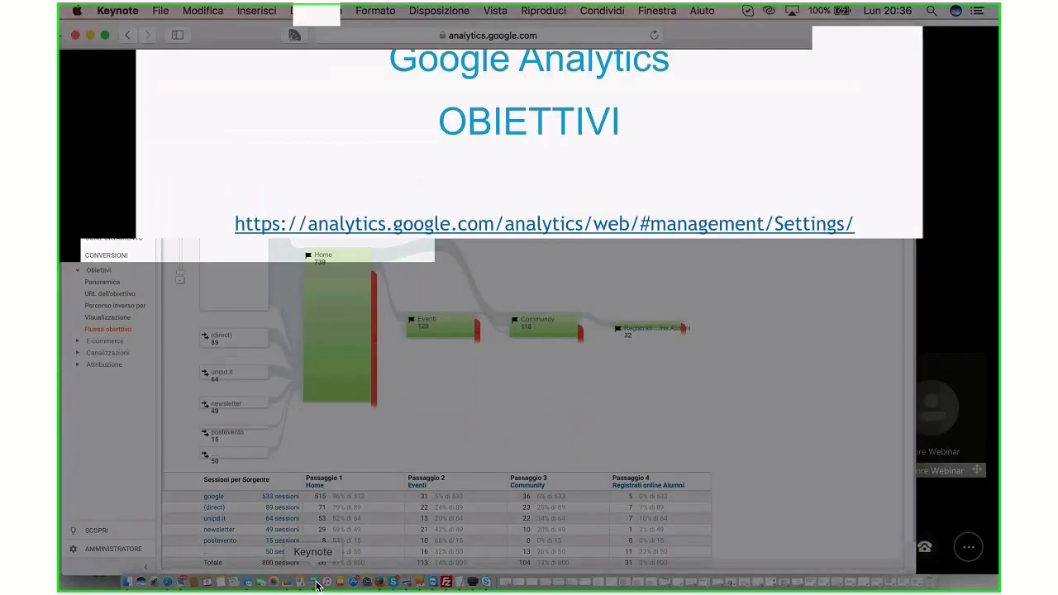
key(Right)
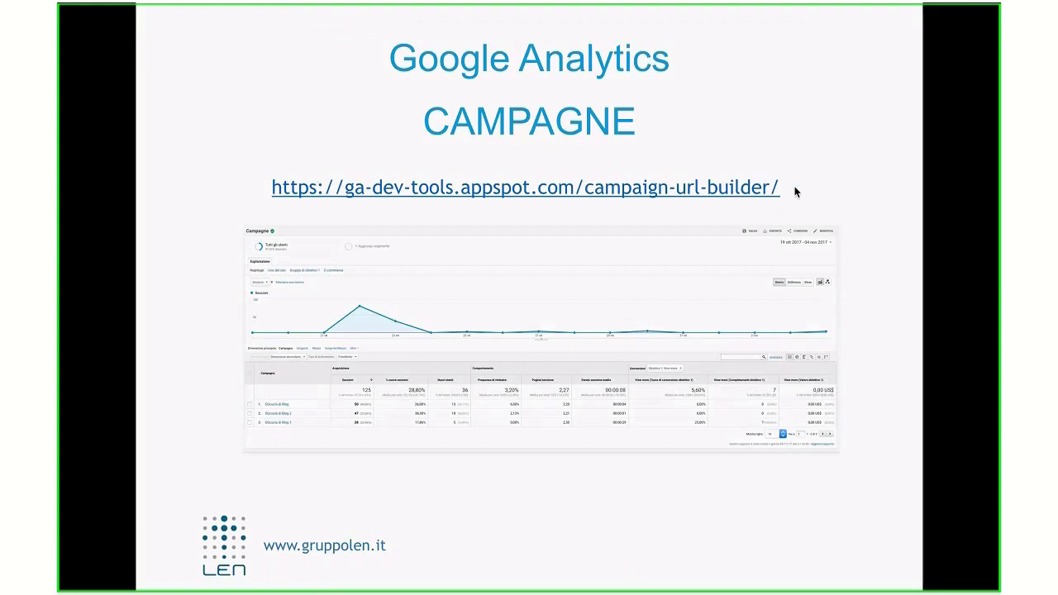
key(Right)
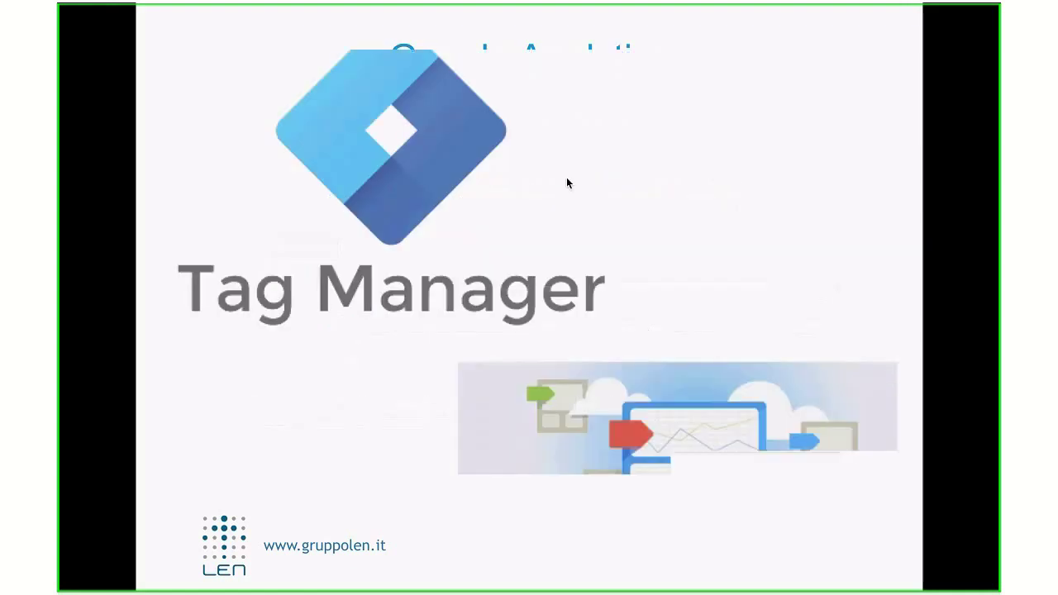
key(Left)
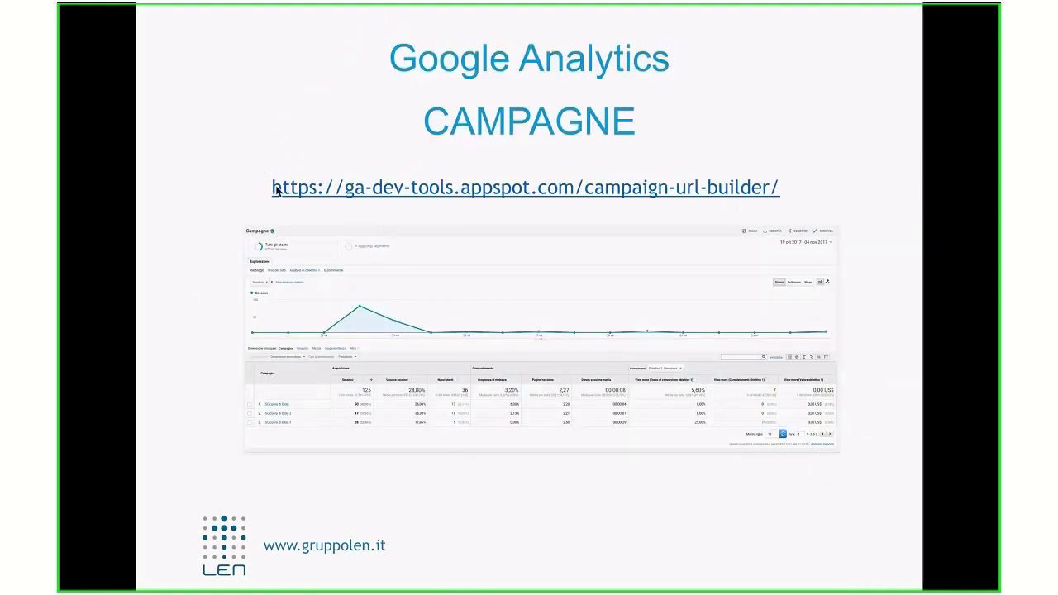
click(306, 192)
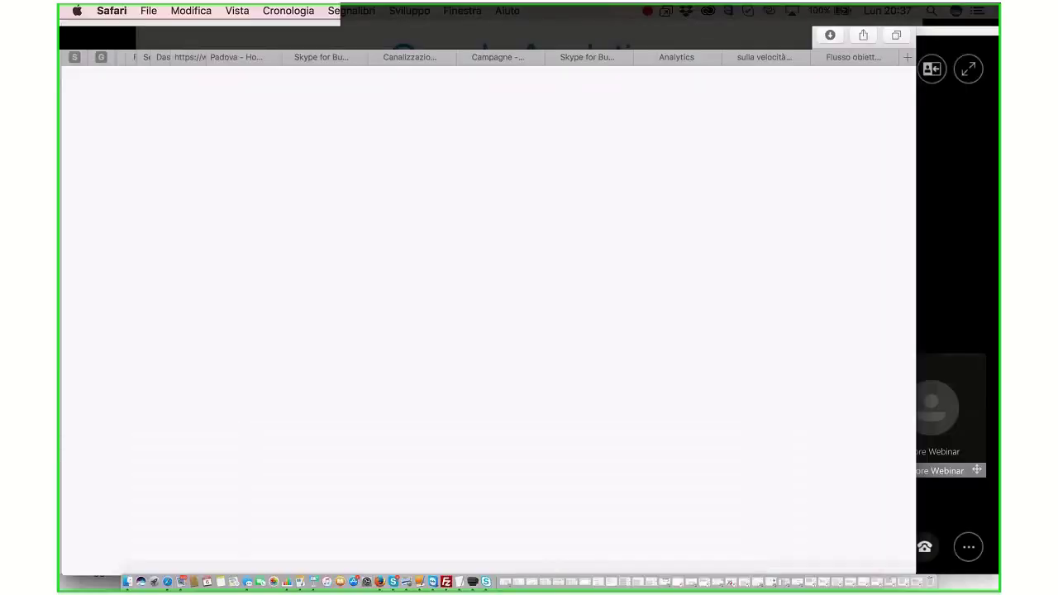
click(572, 36)
key(super+v)
key(Return)
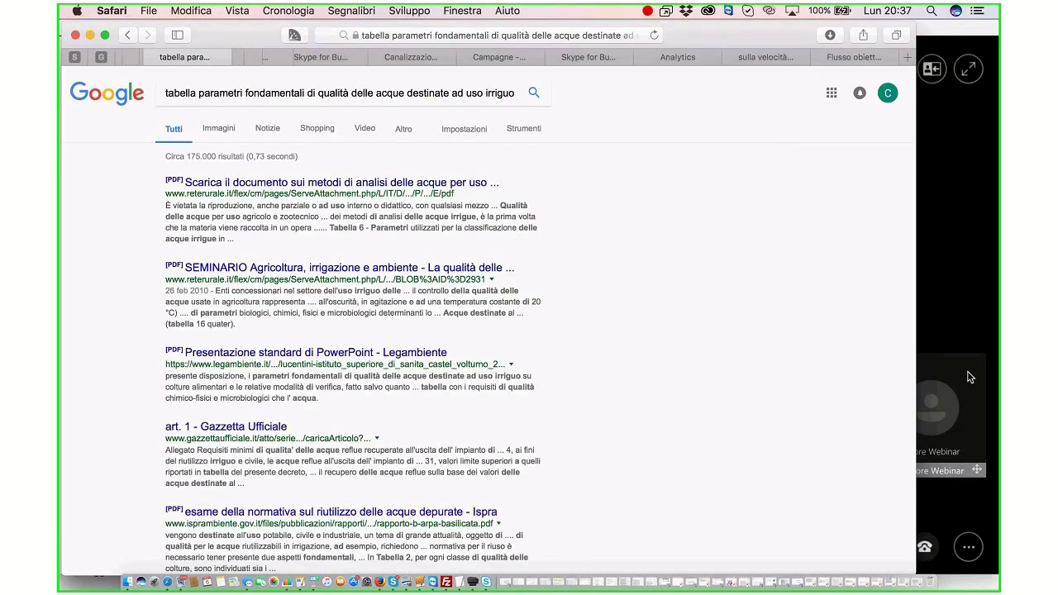
key(super+Tab)
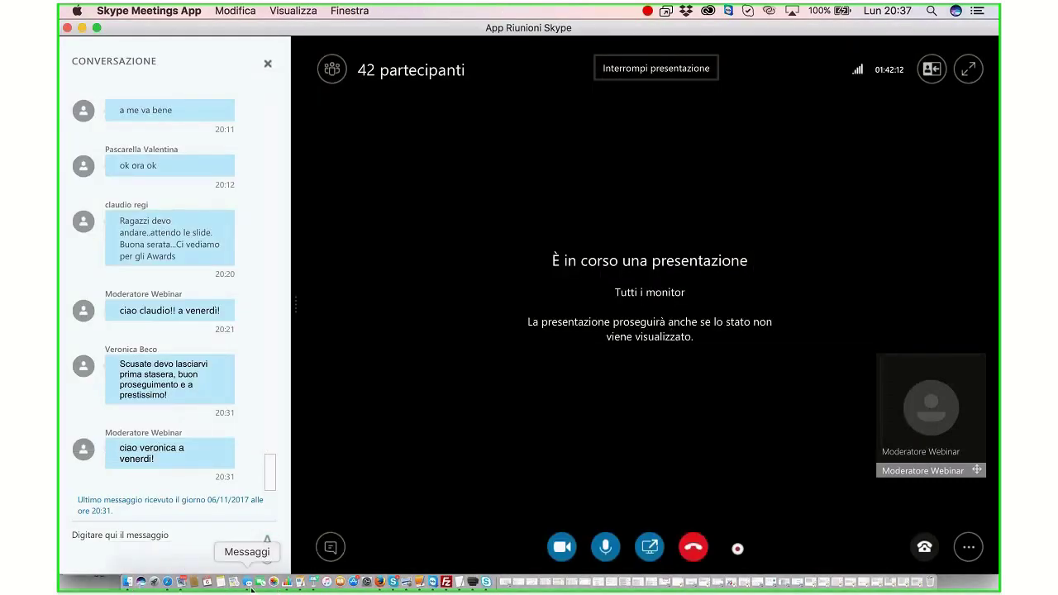
Step: Return to the CAMPAGNE slide in Keynote, open its campaign-url-builder link in Safari and empty the form's Website URL
click(312, 584)
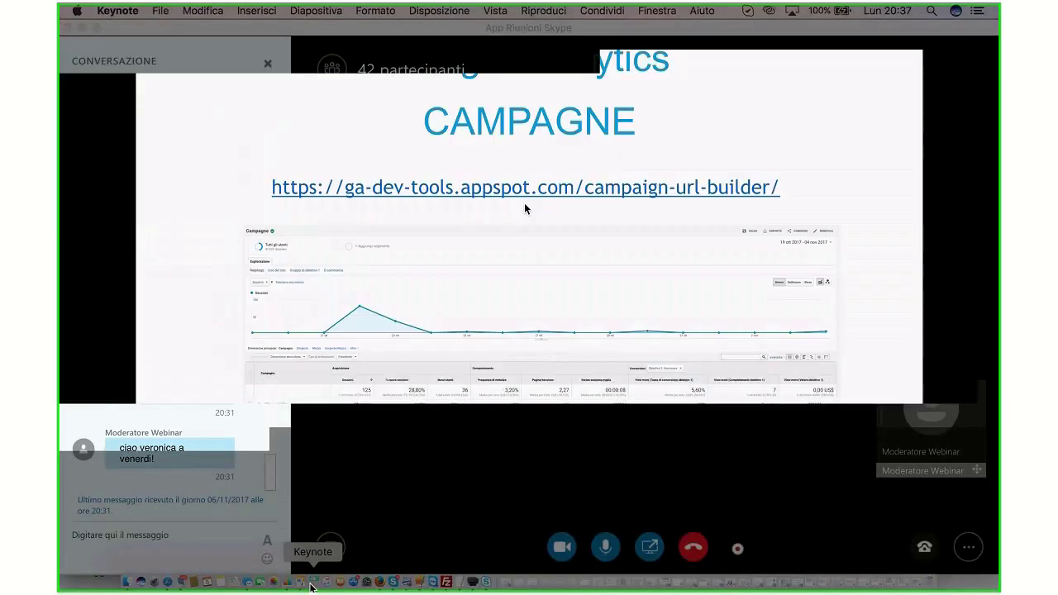
click(526, 187)
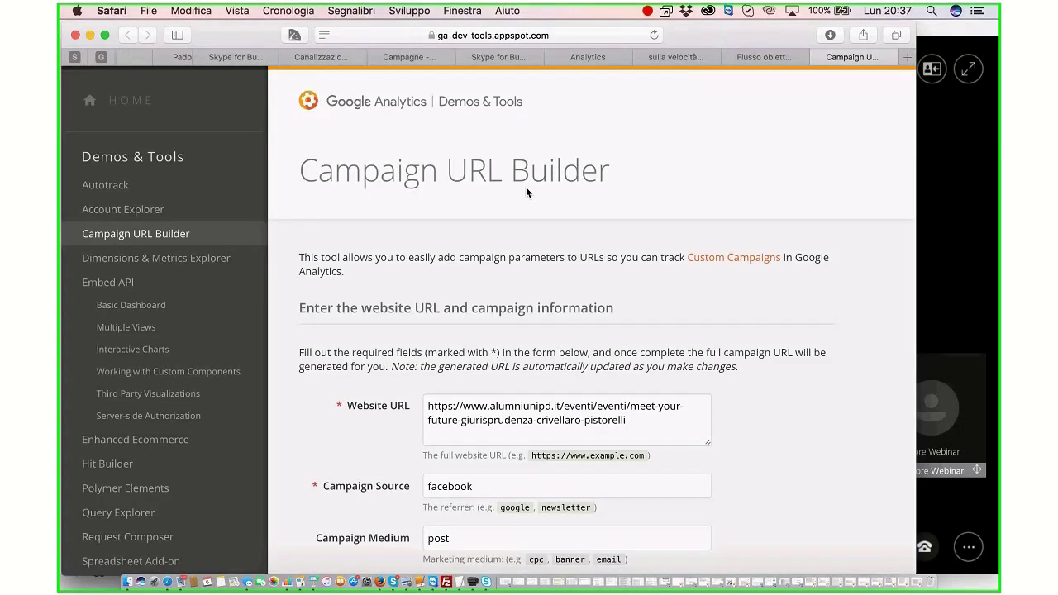
click(640, 419)
key(super+a)
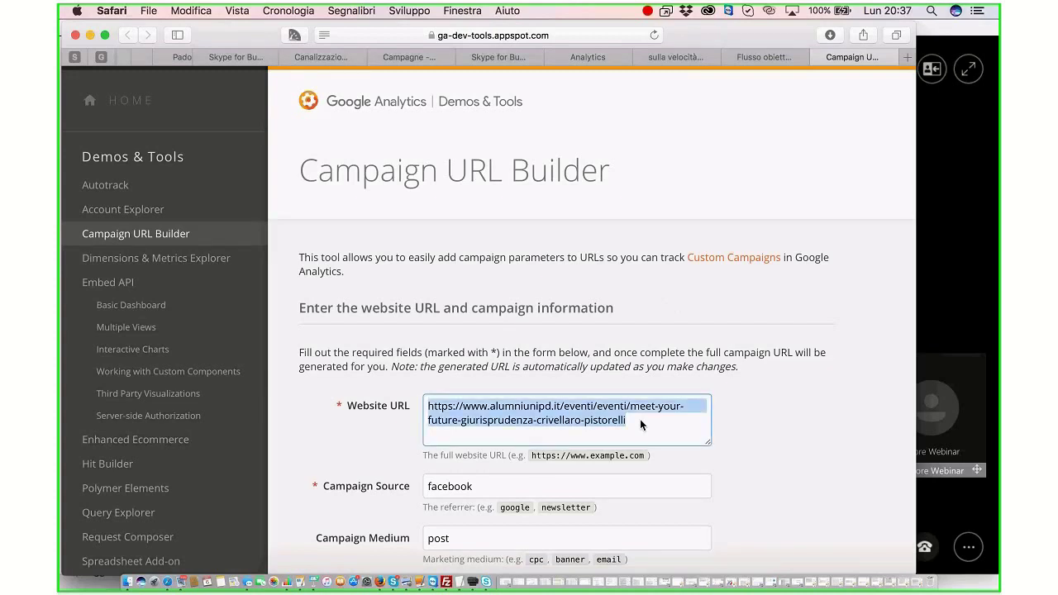
key(BackSpace)
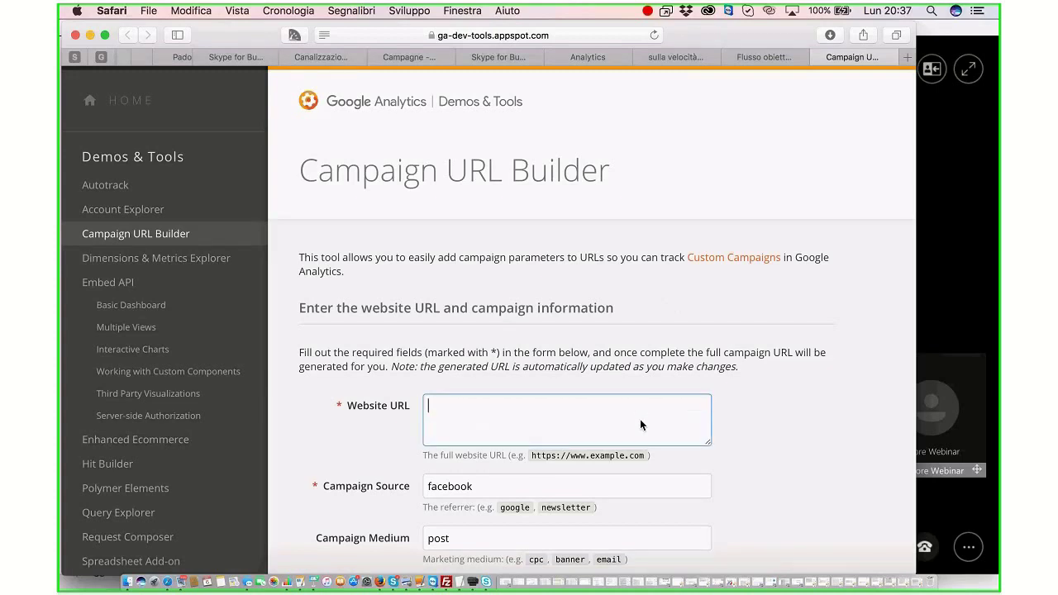
Step: Clear the Campaign Source, Campaign Medium, Campaign Name, Campaign Term and Campaign Content fields
click(450, 493)
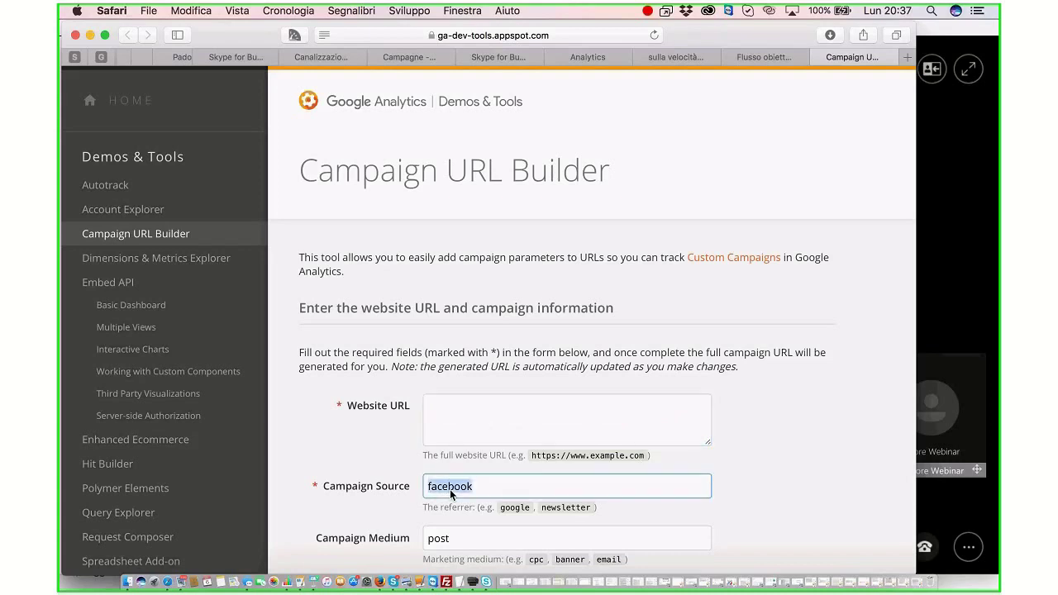
scroll(450, 489, down, 4)
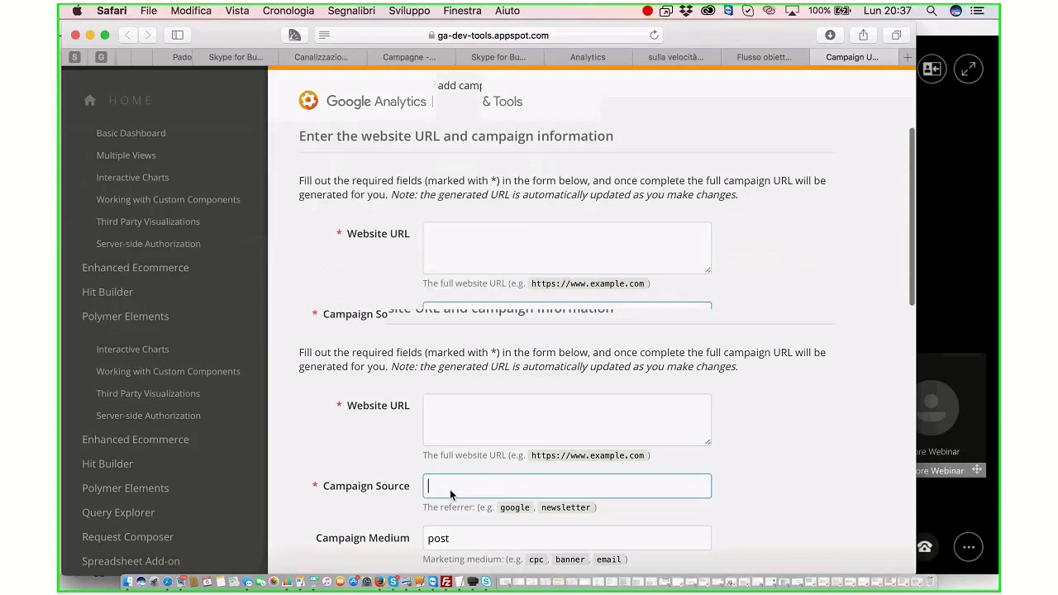
scroll(450, 490, down, 1)
double_click(433, 306)
key(BackSpace)
click(460, 372)
double_click(460, 373)
key(BackSpace)
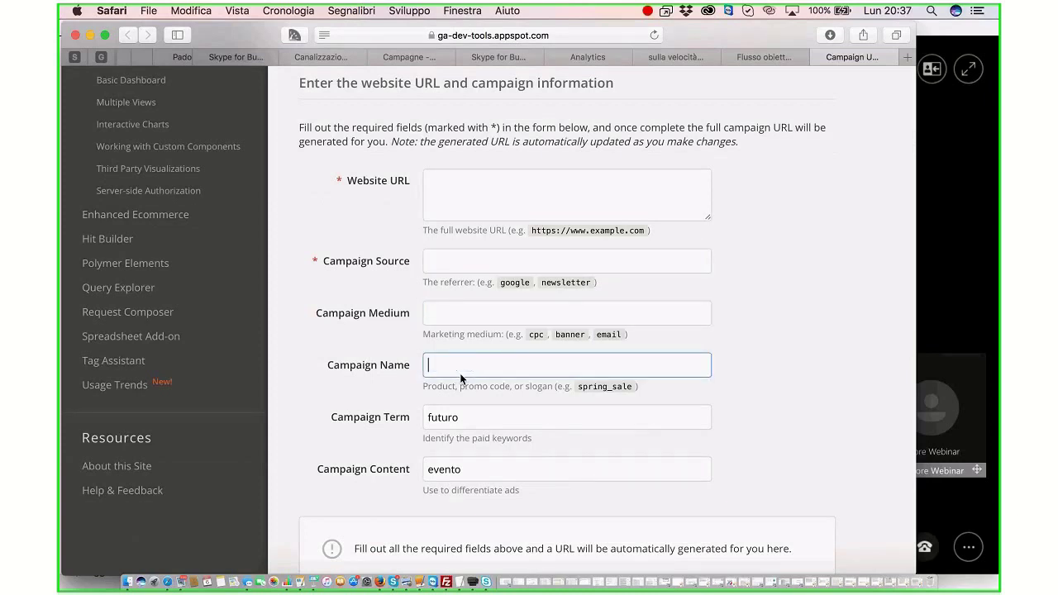
double_click(450, 421)
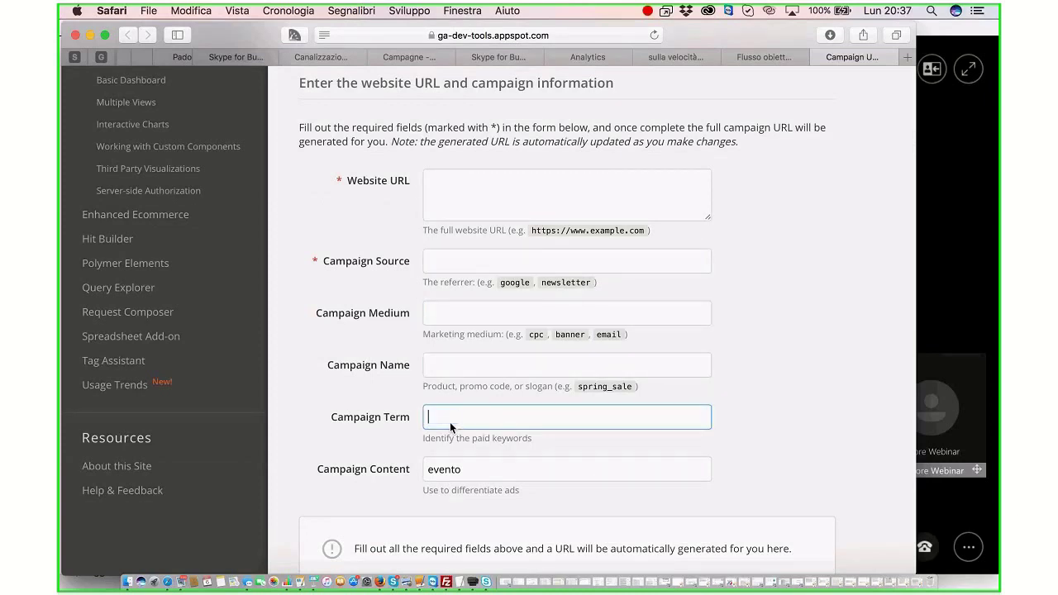
click(449, 476)
key(BackSpace)
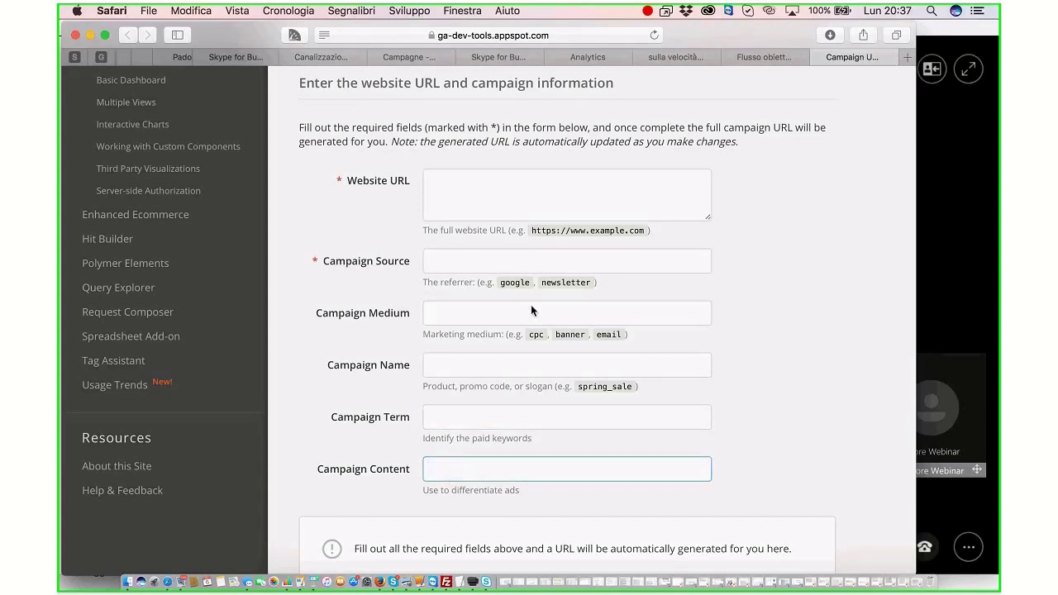
Step: Return to Google Analytics, dismiss the security error and open the AdWords Campagne report under Acquisizione
click(605, 57)
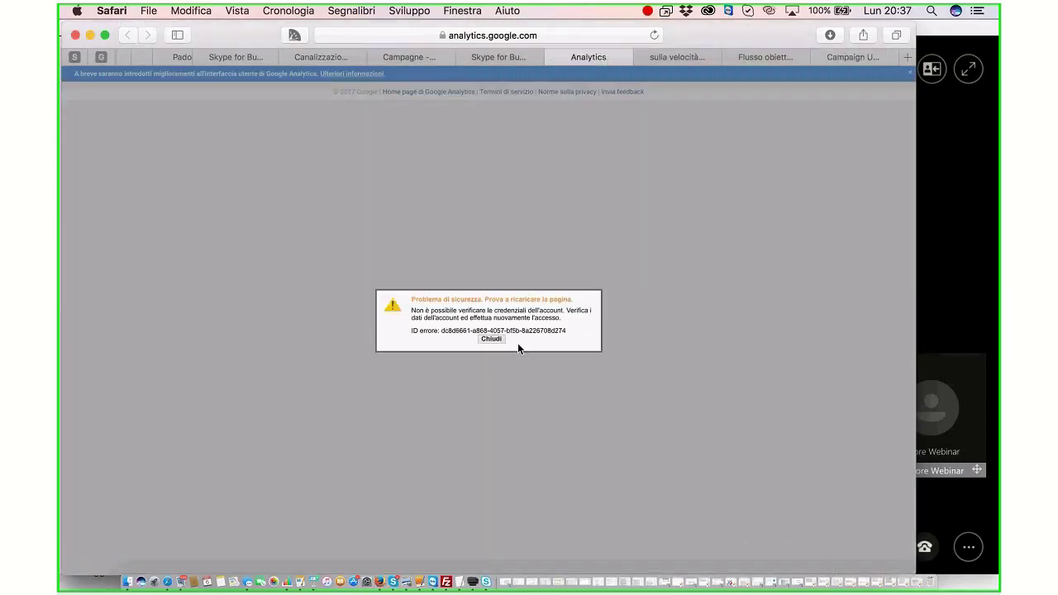
click(492, 339)
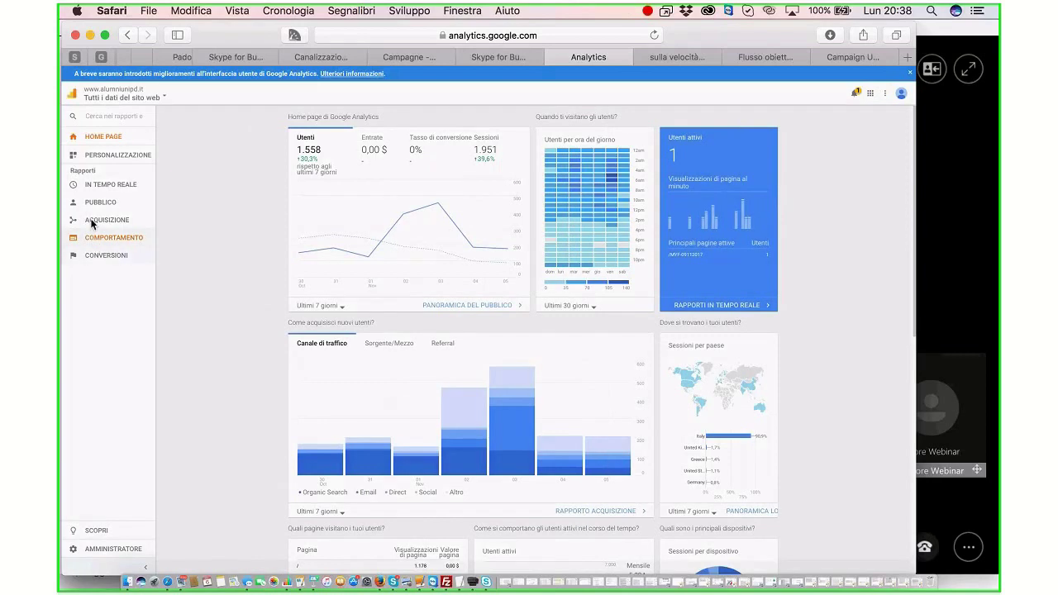
click(92, 220)
click(92, 258)
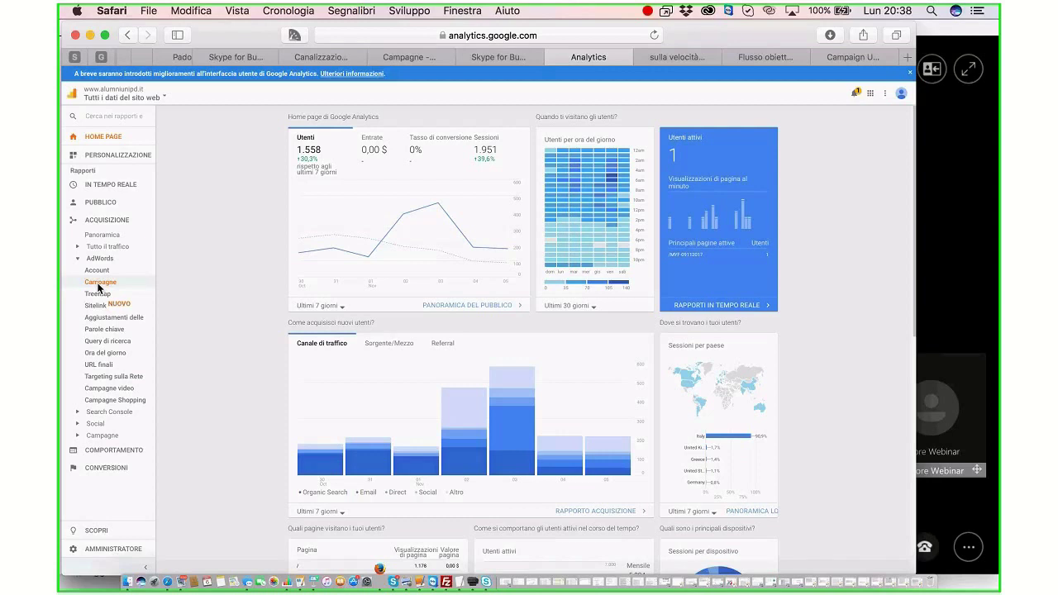
click(98, 283)
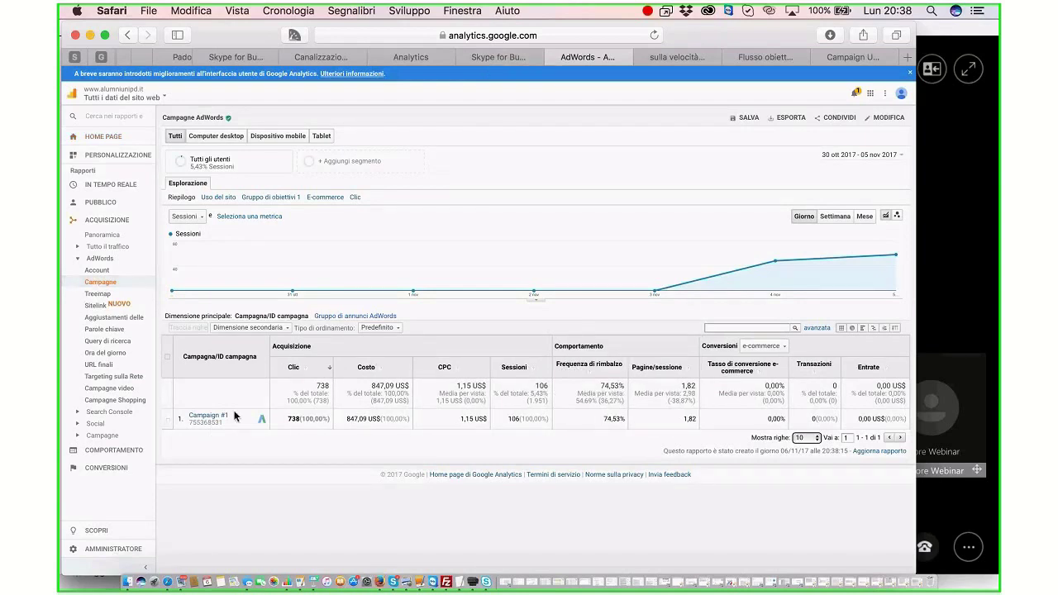
Step: Review the AdWords campaign's clicks, cost and CPC, and set the report's Conversioni to Tutti gli obiettivi
mouse_move(683, 281)
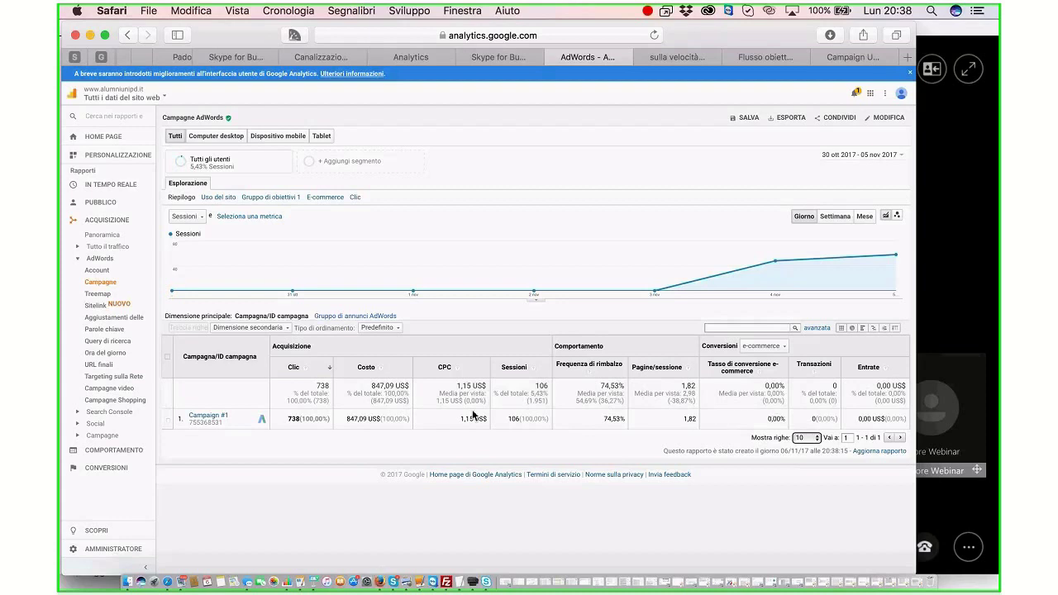
click(767, 349)
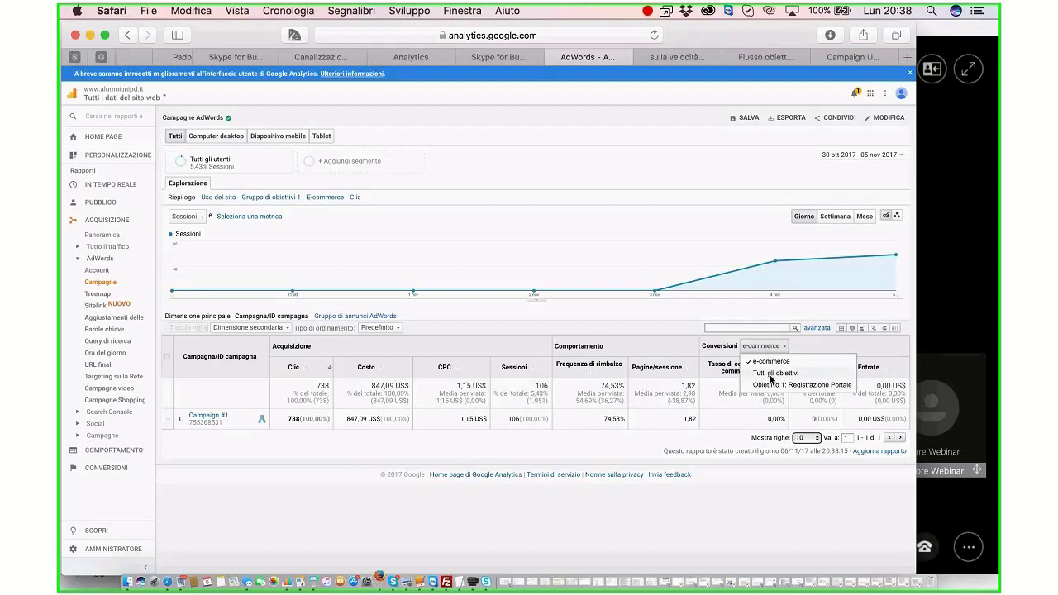
click(771, 376)
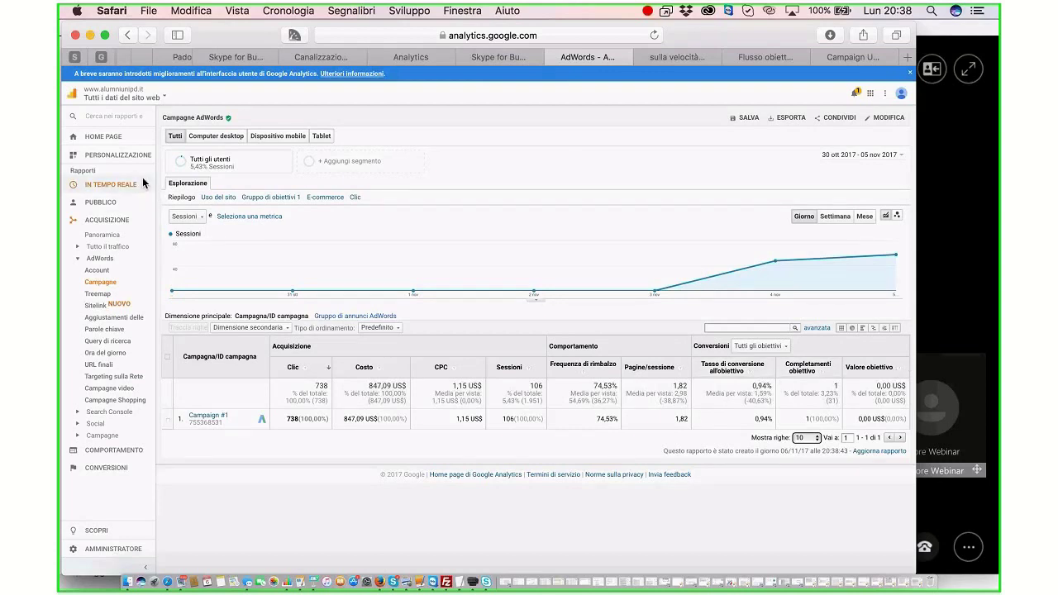
Step: Go back to the Campaign URL Builder form and examine the required Website URL field
click(845, 59)
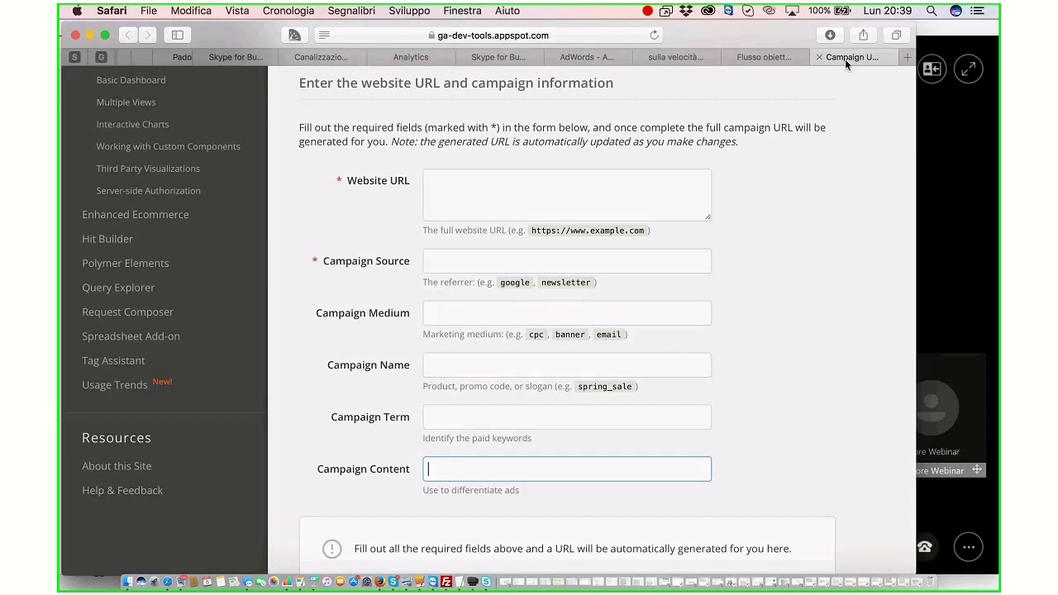
click(489, 205)
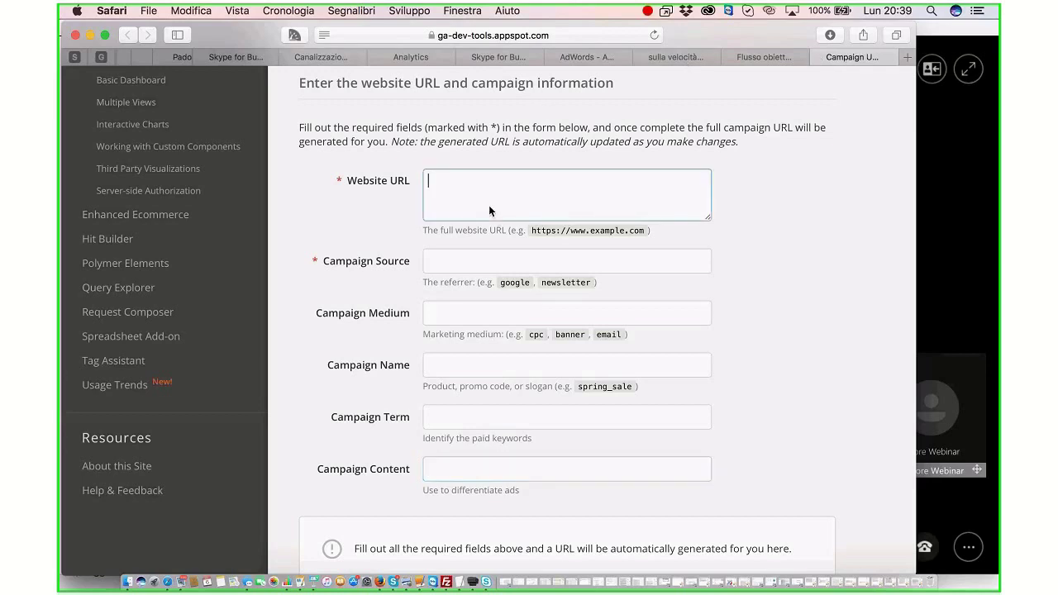
click(544, 37)
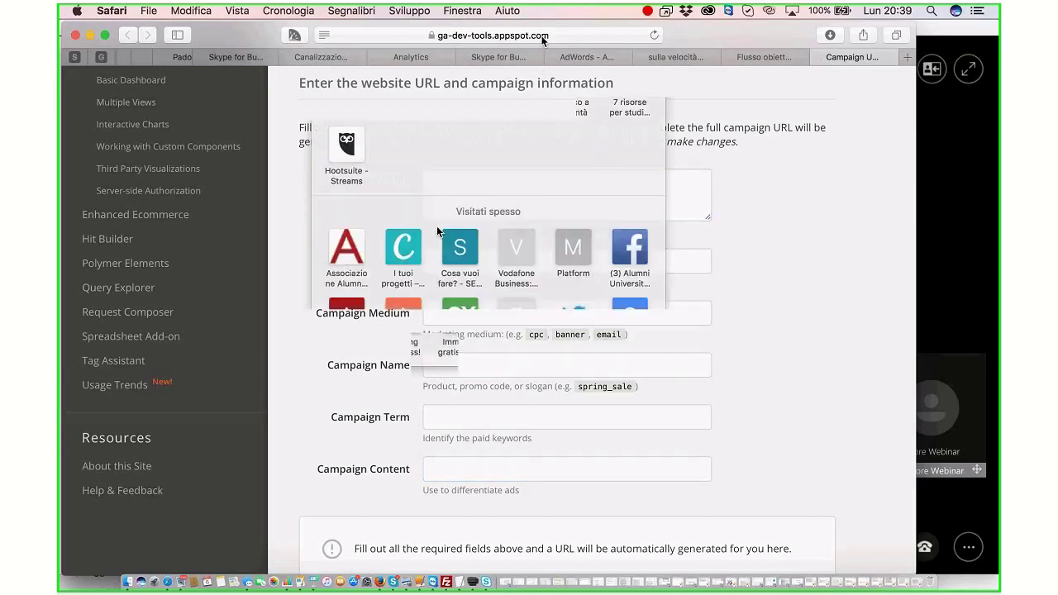
key(Escape)
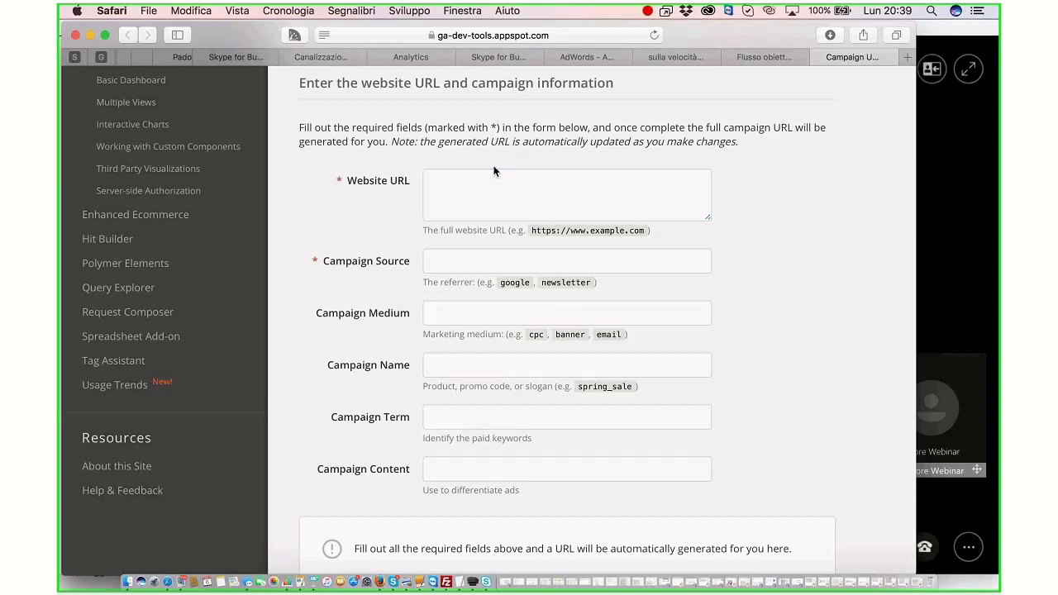
click(473, 188)
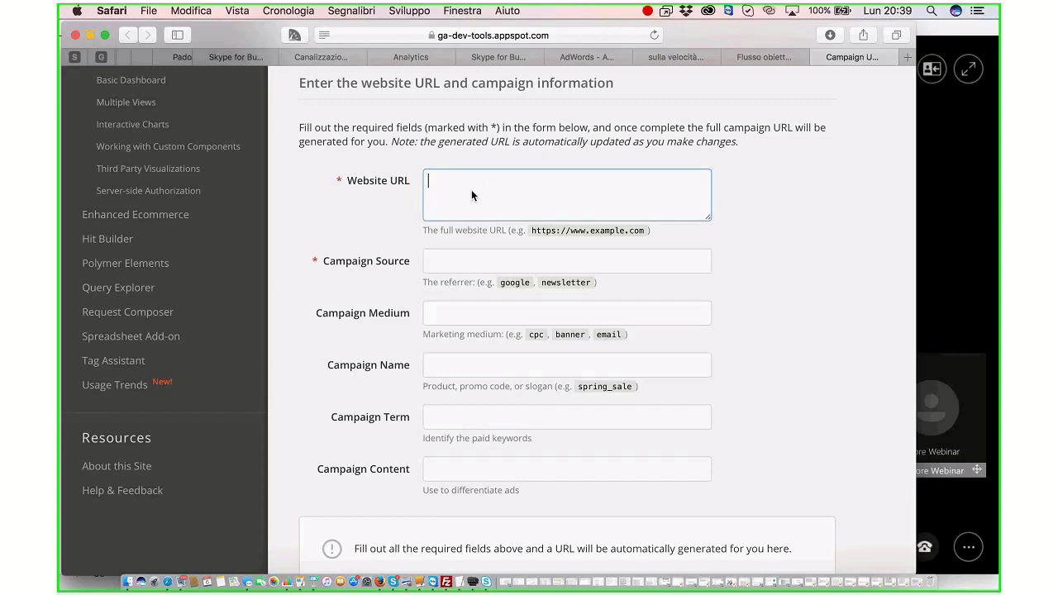
Step: Examine the Campaign Source, Medium, Name, Term and Content fields along with their example values
triple_click(327, 265)
click(348, 266)
click(509, 267)
click(763, 309)
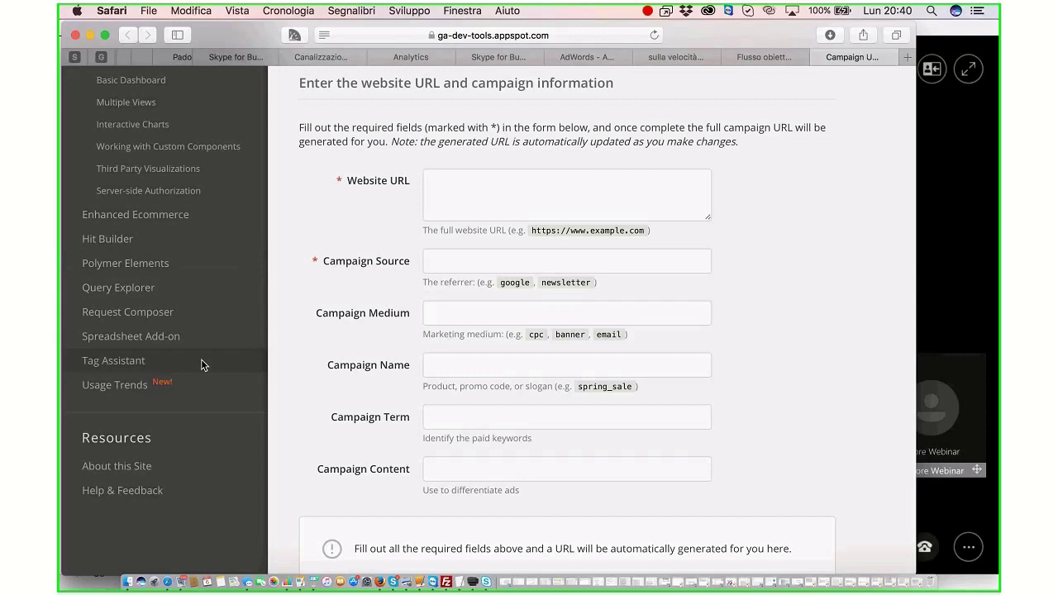
click(491, 313)
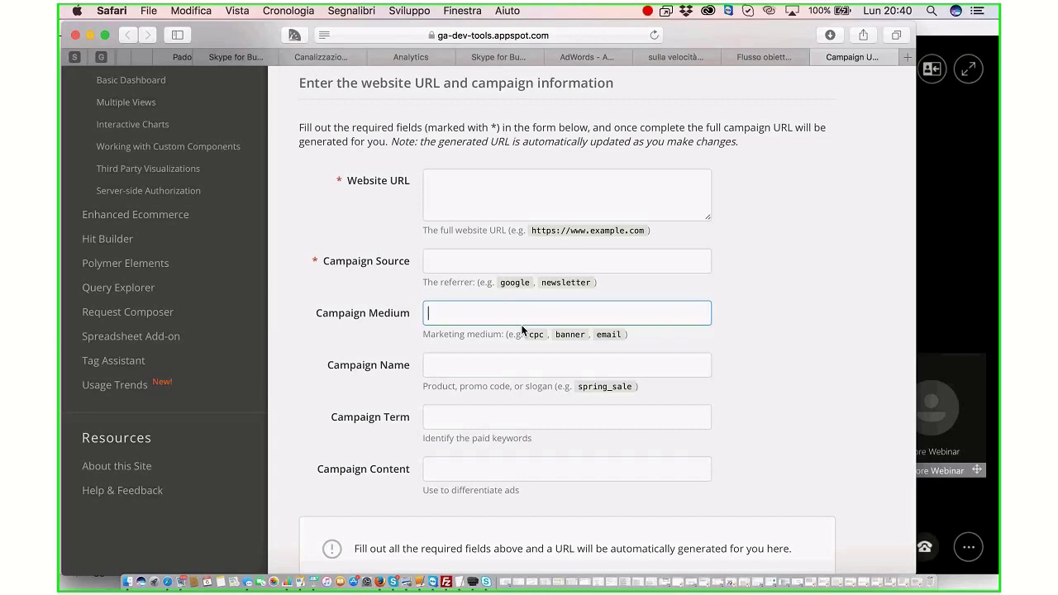
click(486, 370)
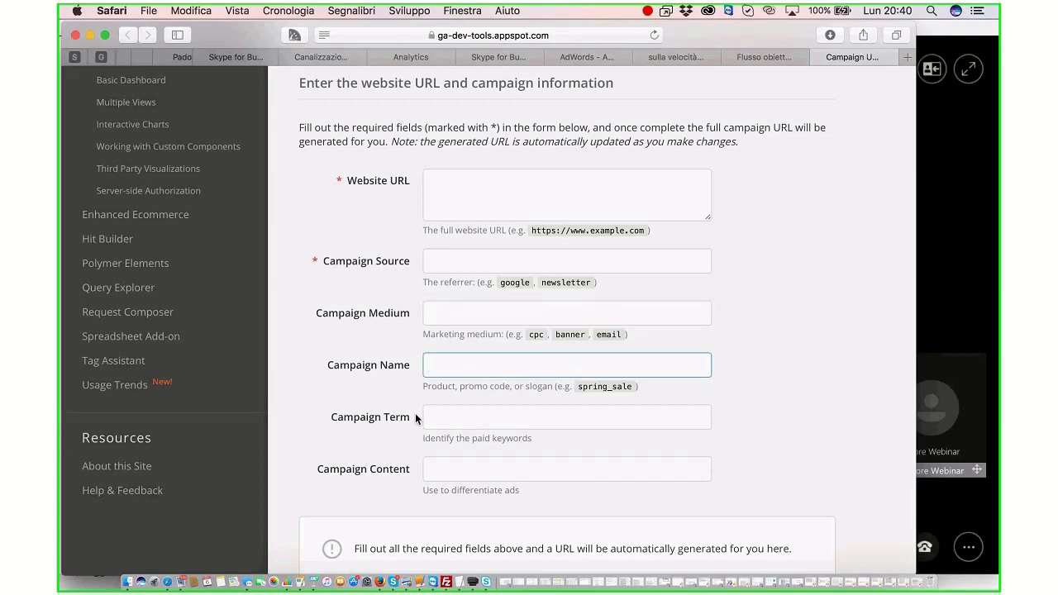
click(443, 424)
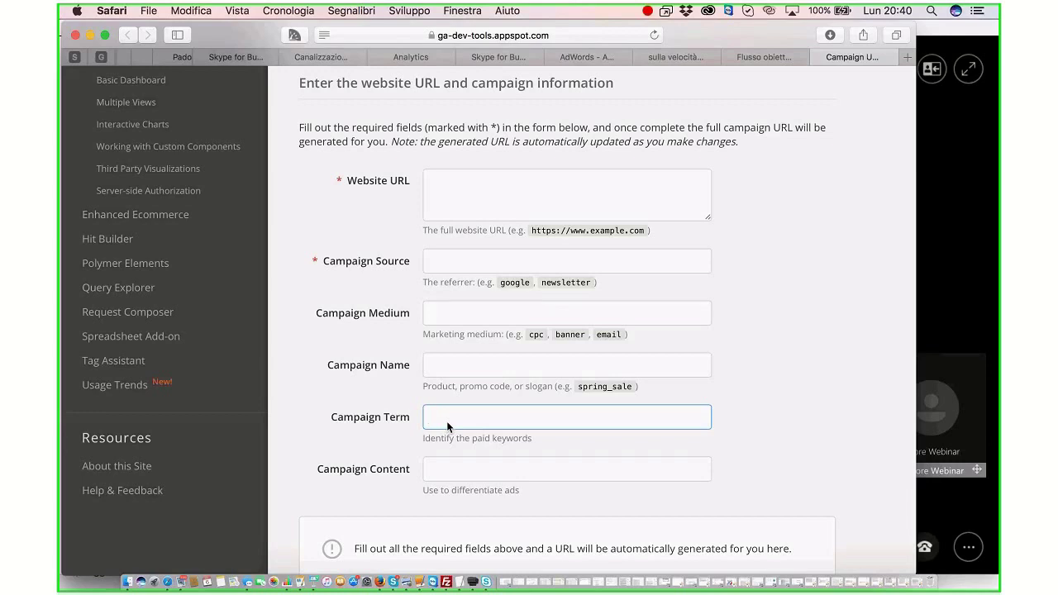
click(444, 471)
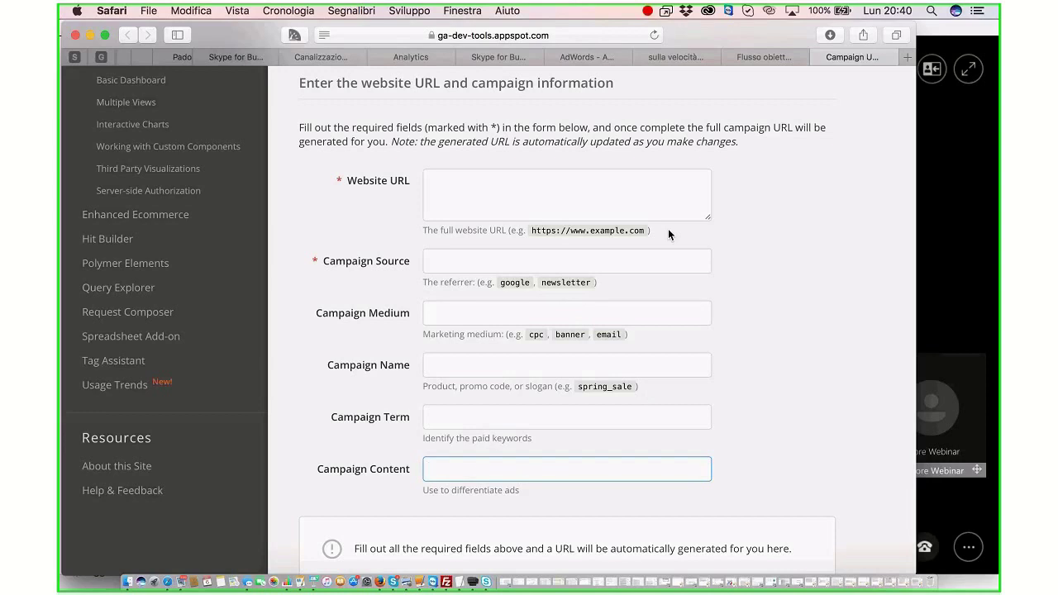
Step: Switch to Google Analytics in Firefox, dismiss the unresponsive script warning and try to expand Campagne under Acquisizione
click(379, 582)
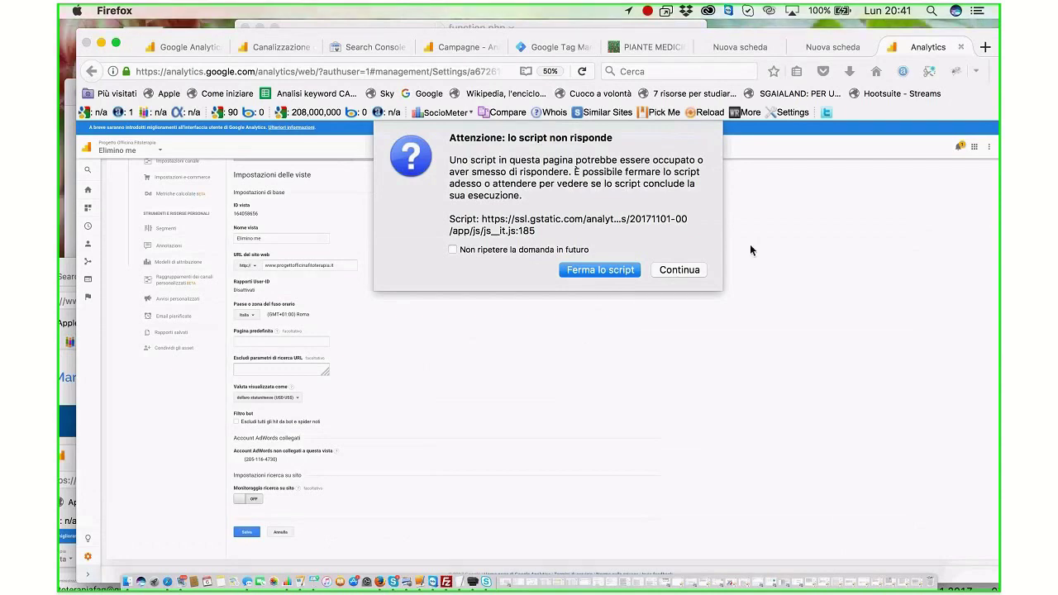
key(Return)
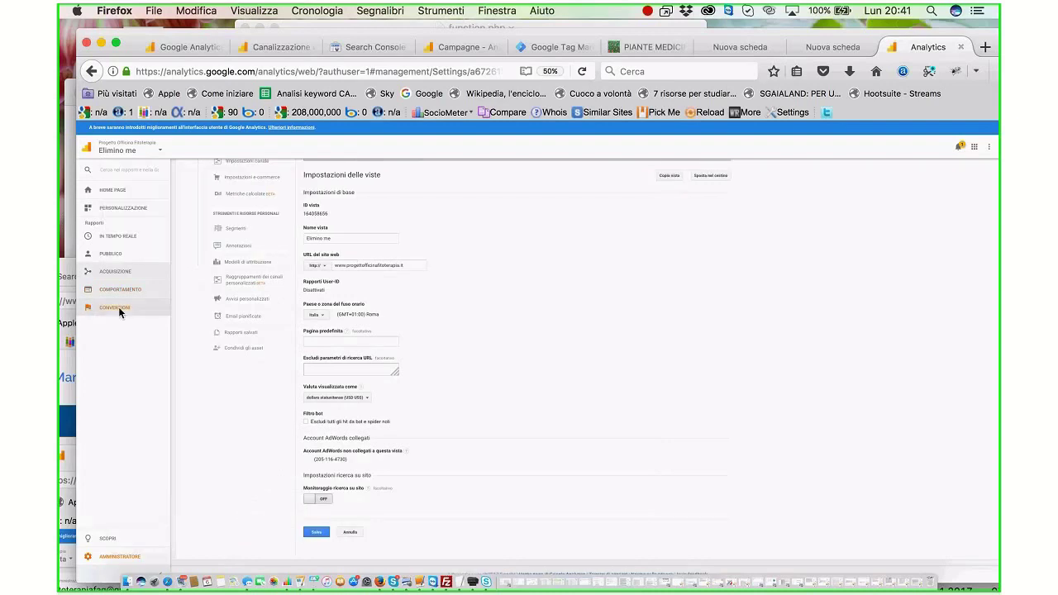
click(118, 307)
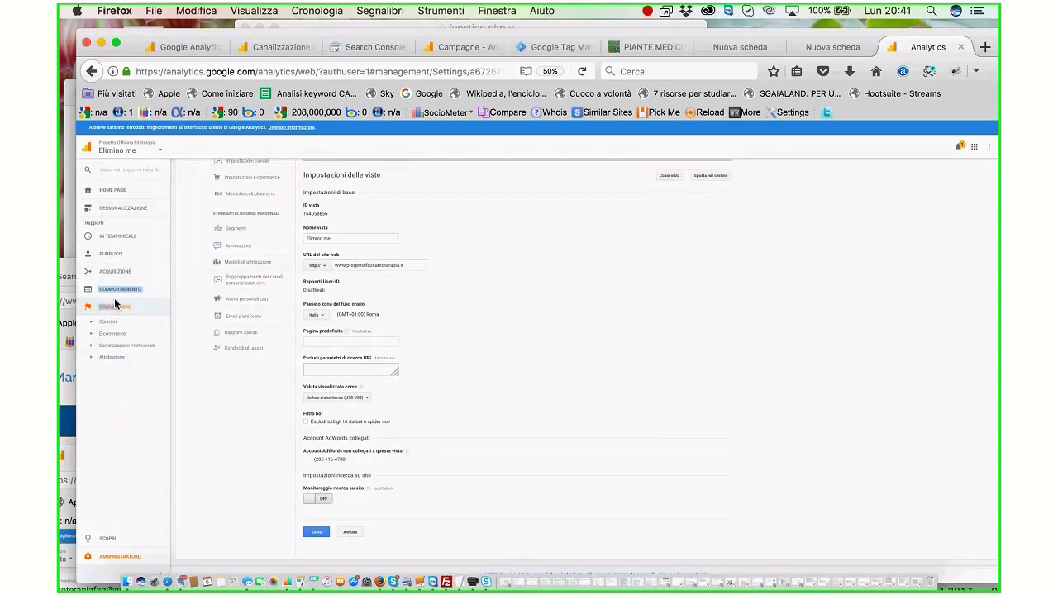
click(106, 272)
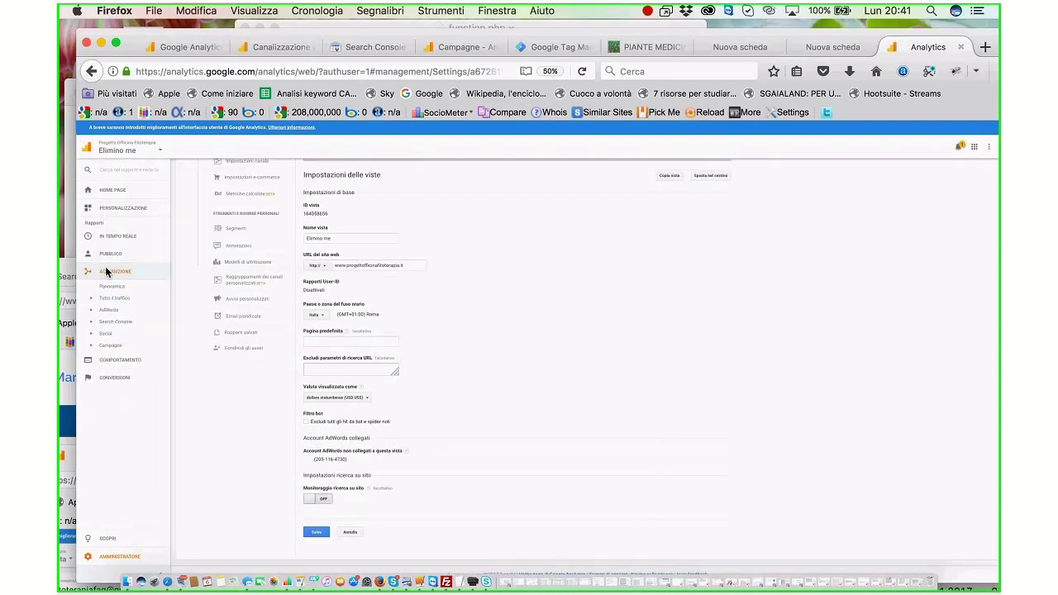
click(115, 344)
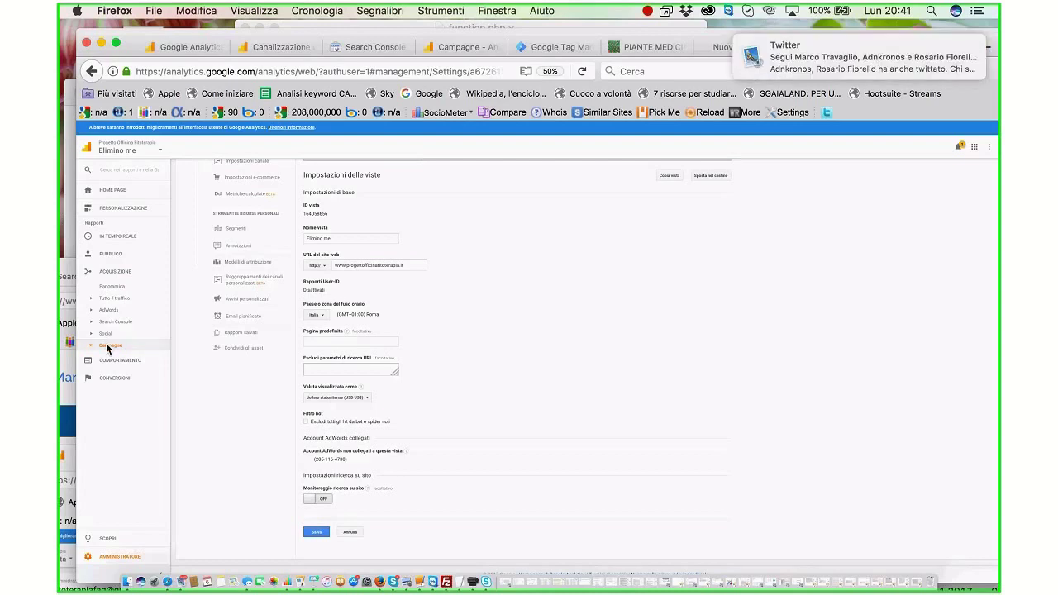
click(106, 347)
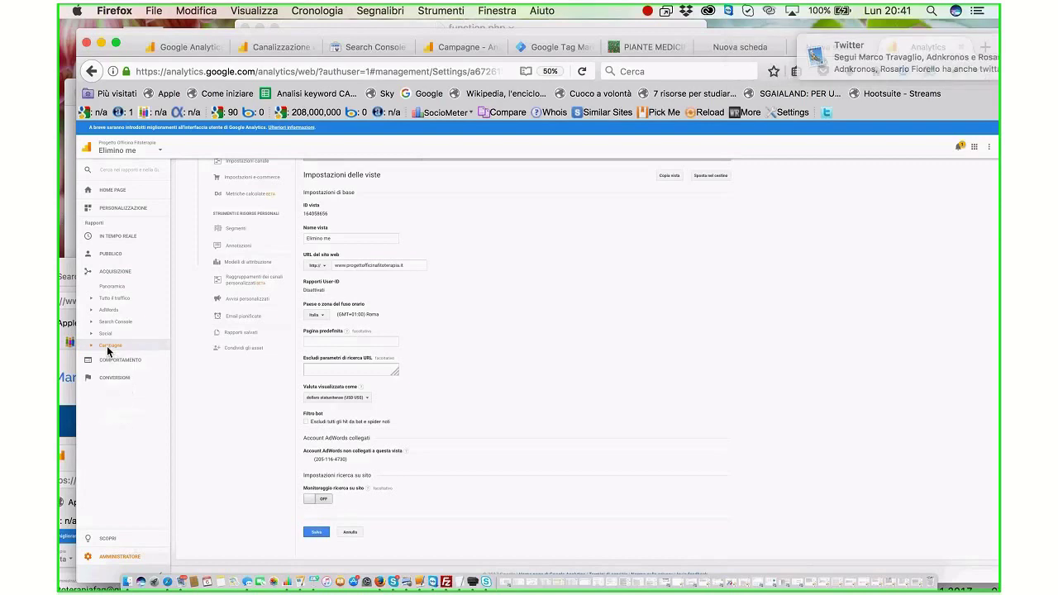
click(111, 358)
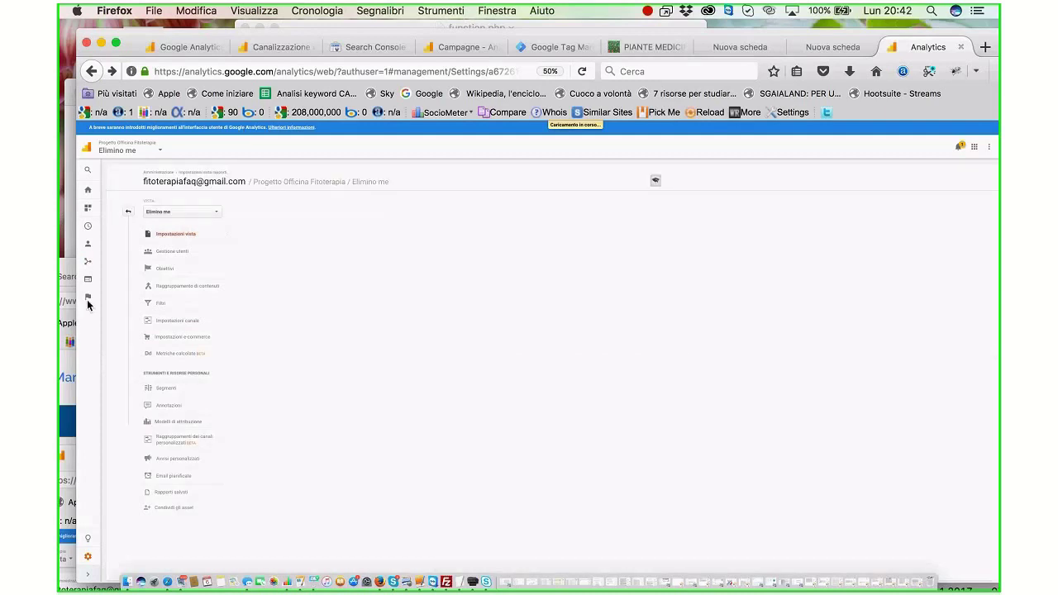
Step: Open the Tutte le campagne report under Acquisizione, Campagne
mouse_move(89, 303)
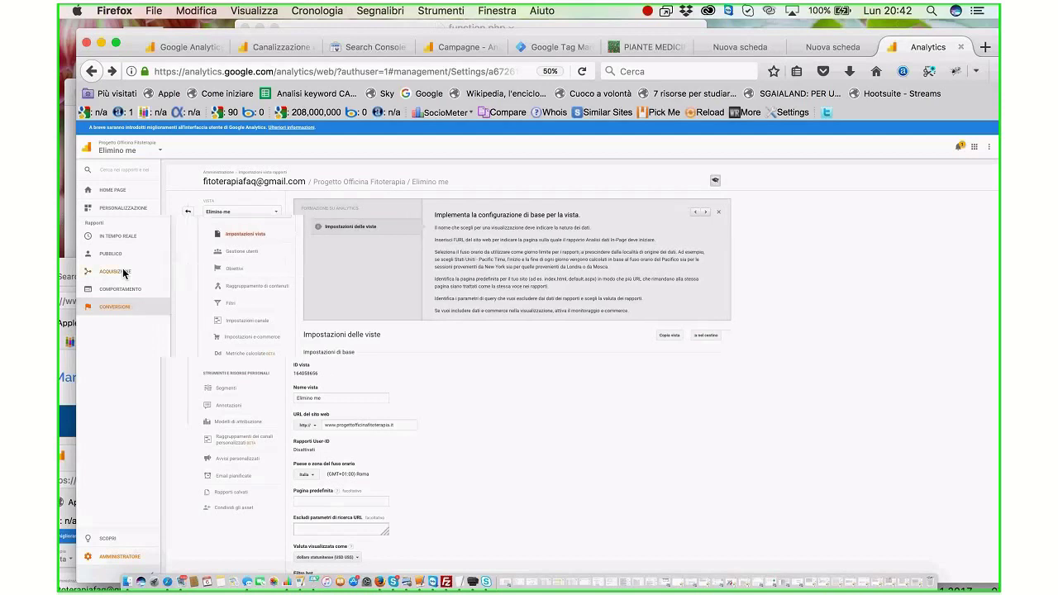
click(123, 273)
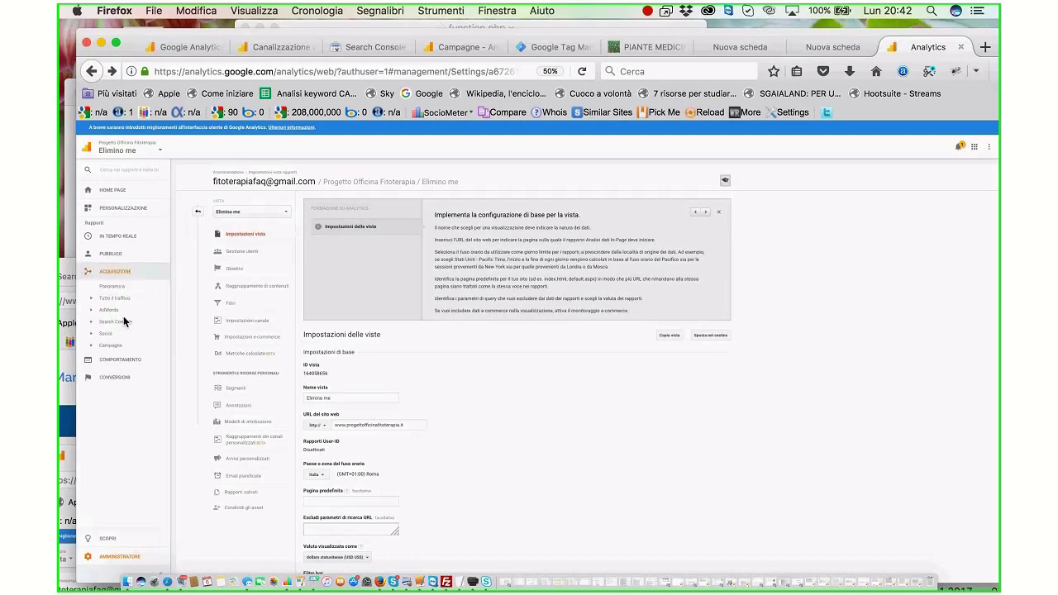
click(119, 345)
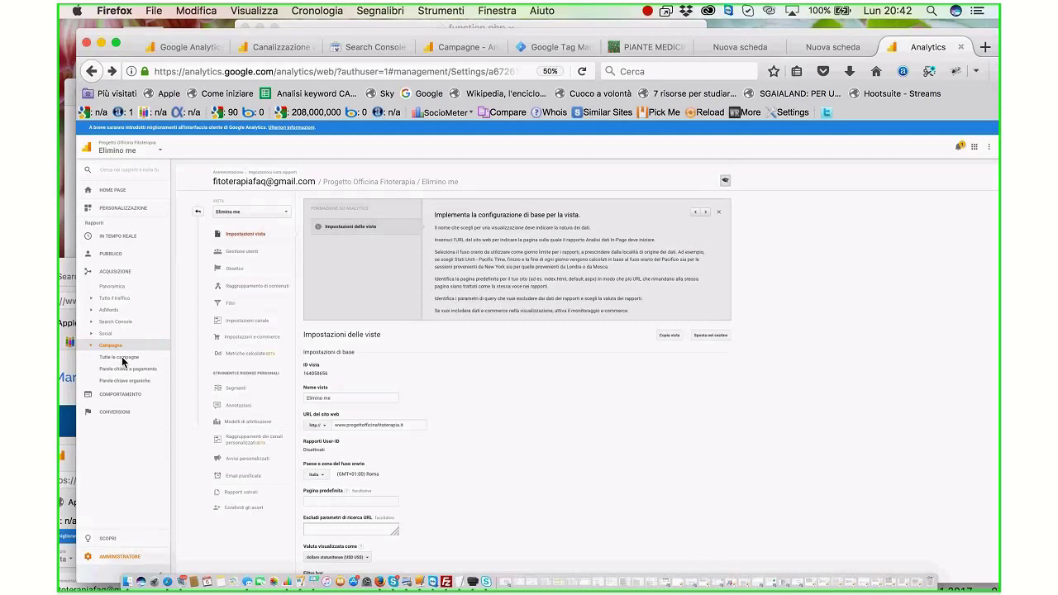
click(121, 357)
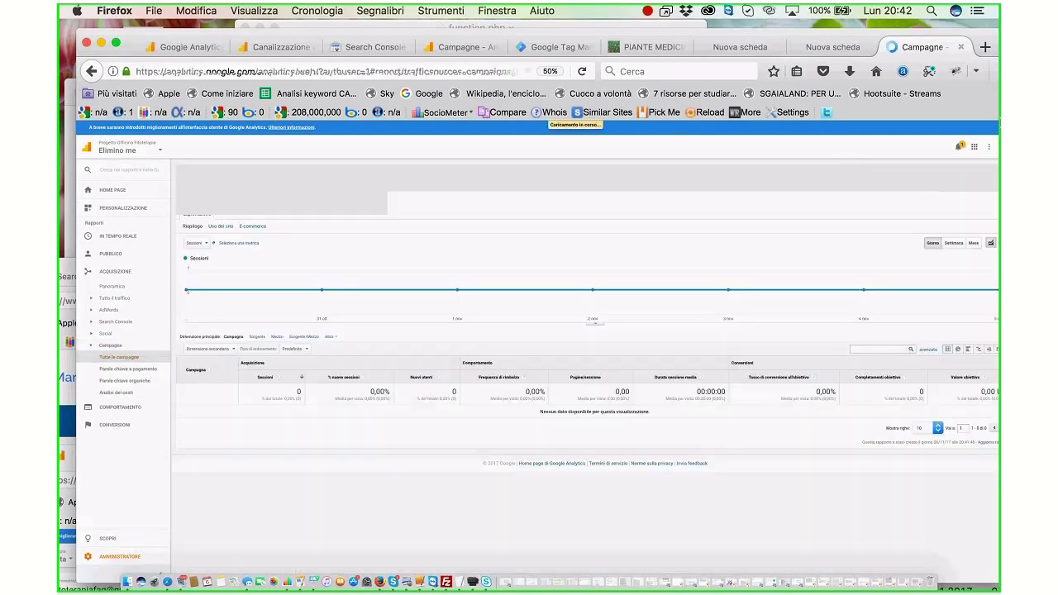
Step: Set the campaign report's date range to 09 ott 2017 - 05 nov 2017 and show the Uso del sito metrics
click(963, 187)
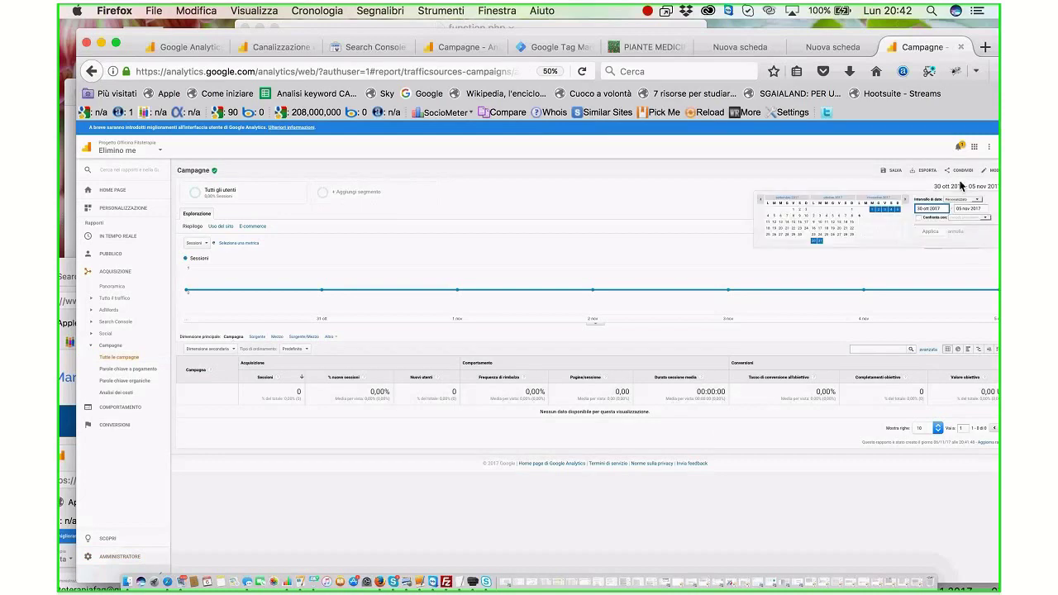
click(816, 224)
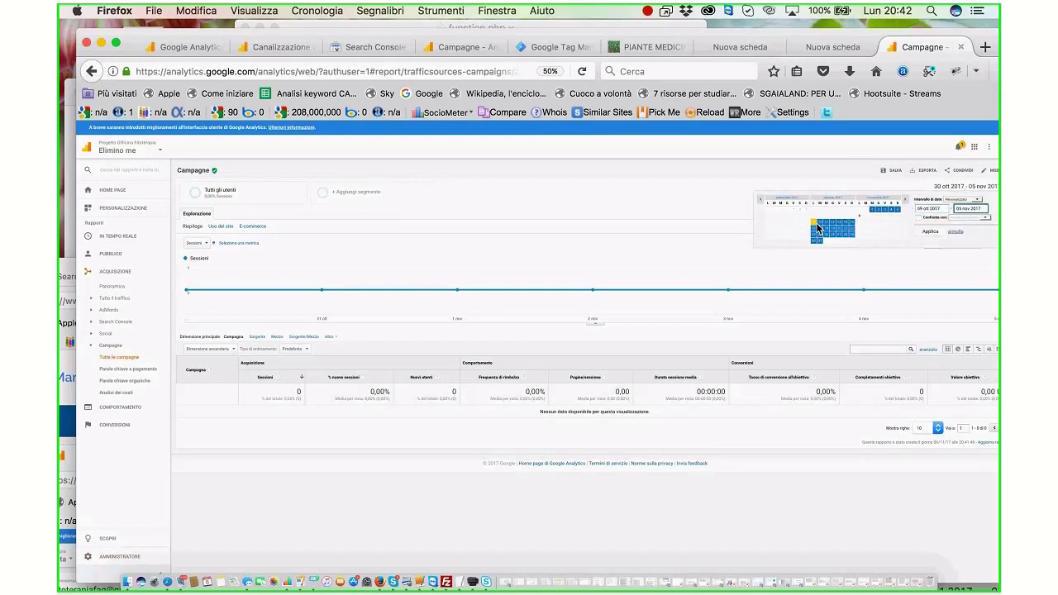
click(930, 235)
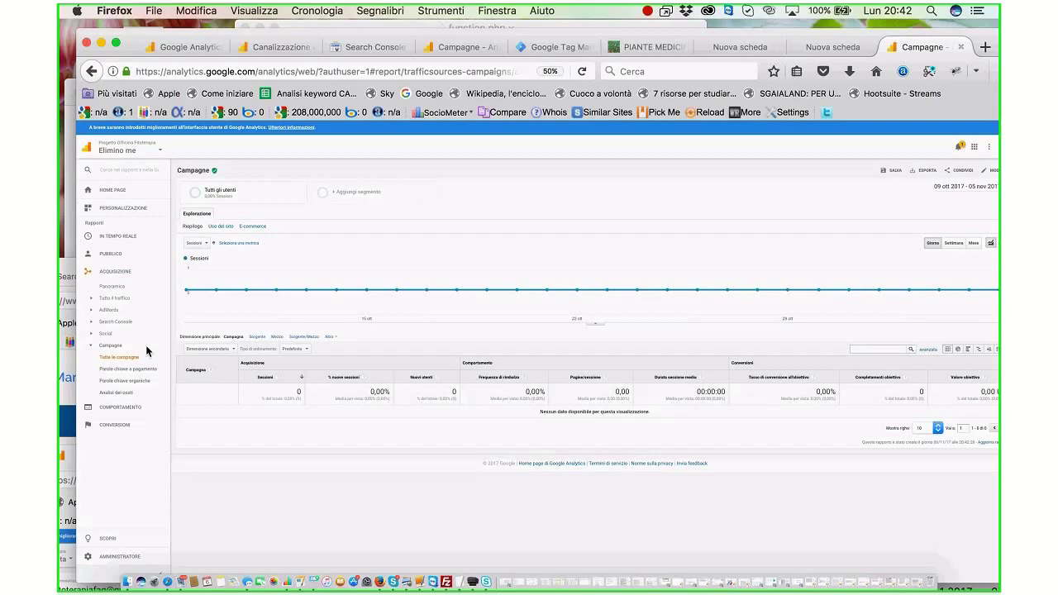
click(221, 227)
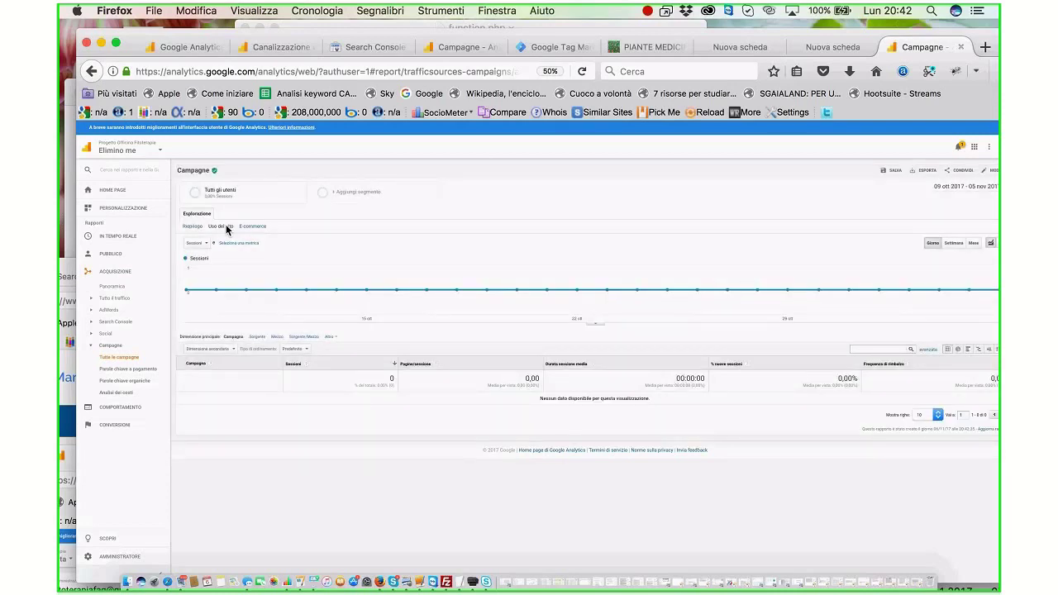
Step: Change the report to the All Web Site Data view and check its date range calendar without altering it
click(162, 154)
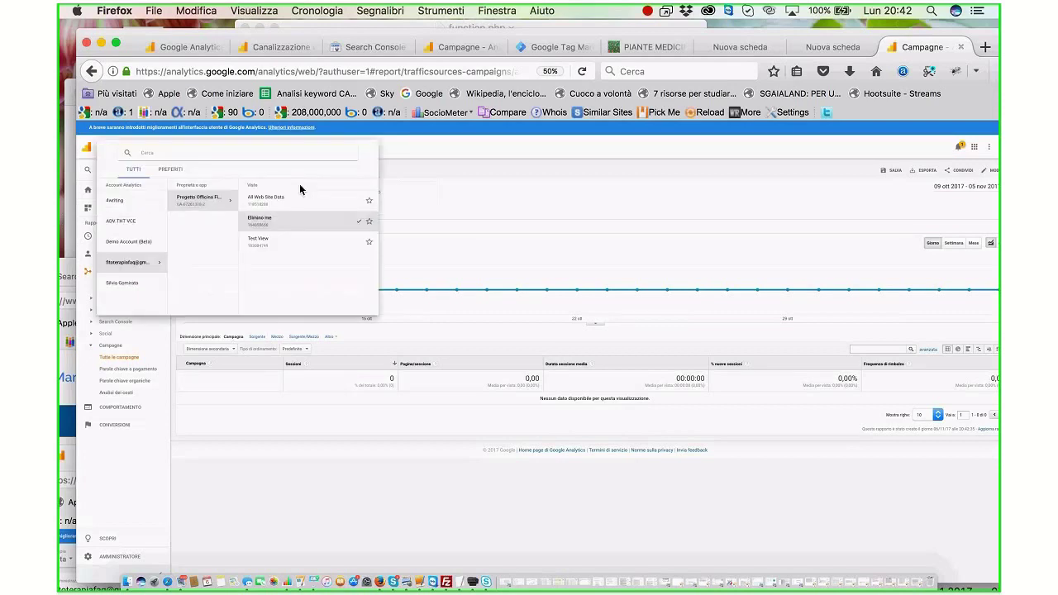
click(278, 203)
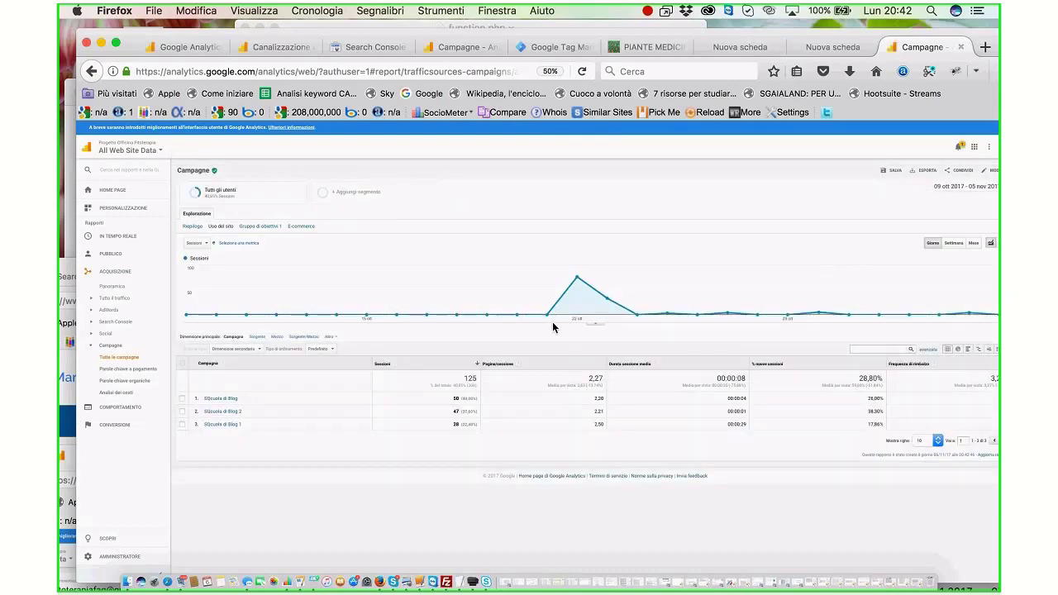
click(950, 188)
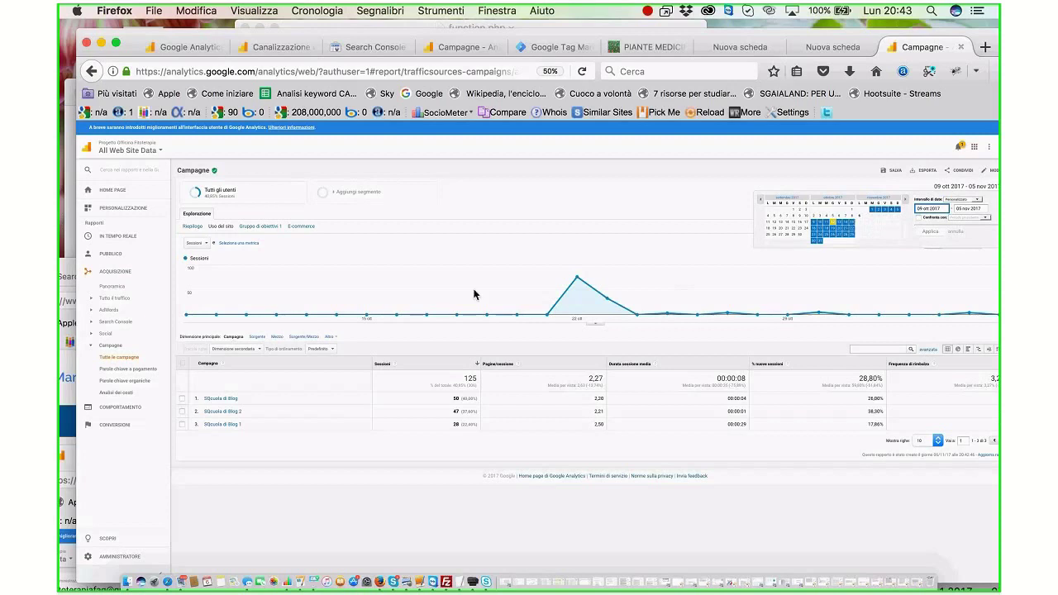
click(437, 458)
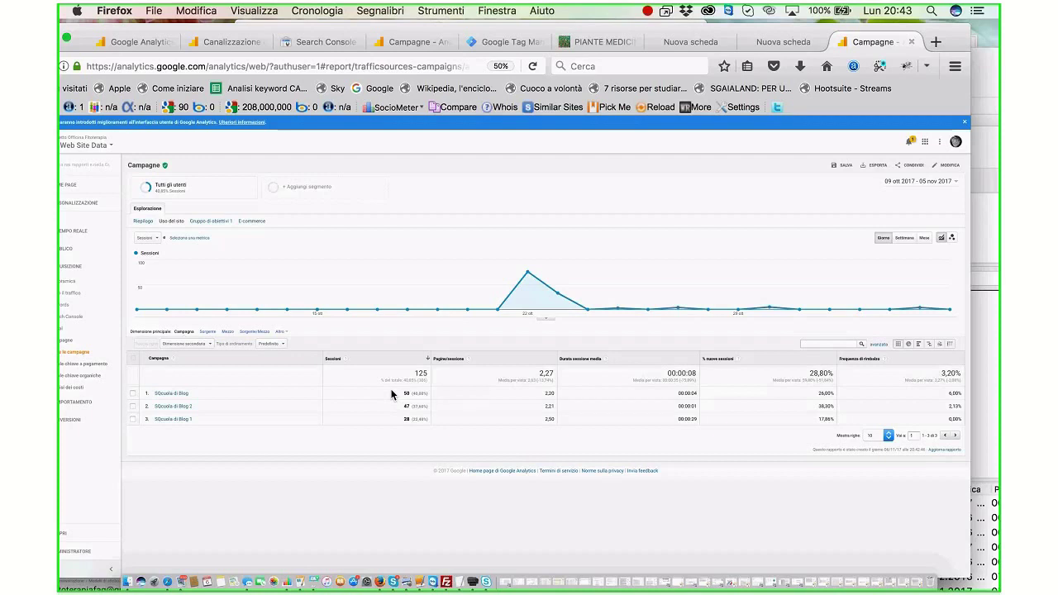
Step: Examine the source/medium breakdown of the SQcuola di Blog 1 campaign, including facebook / post, and that of SQcuola di Blog
click(168, 419)
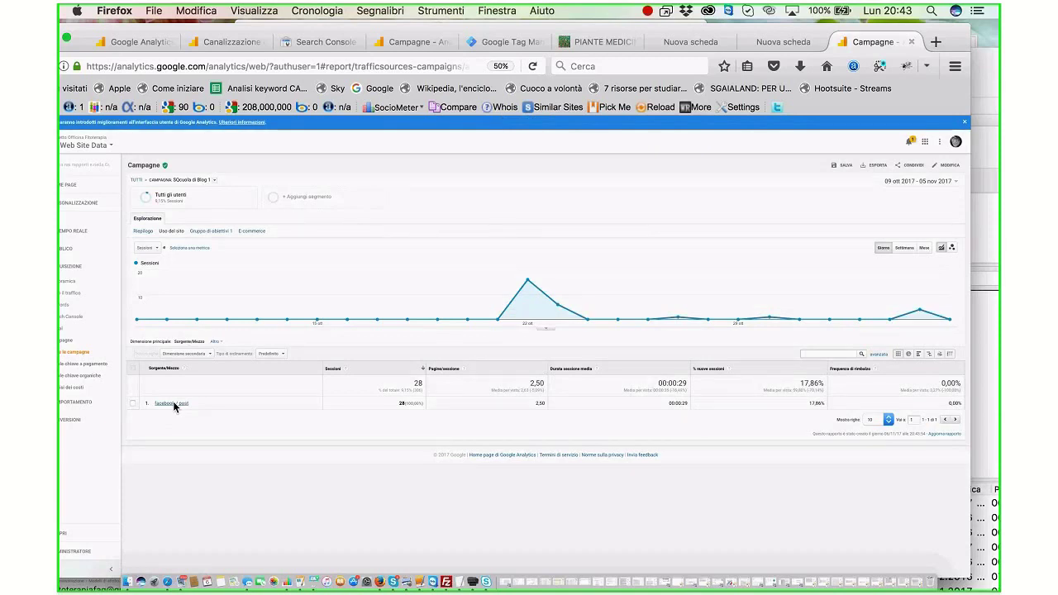
click(173, 403)
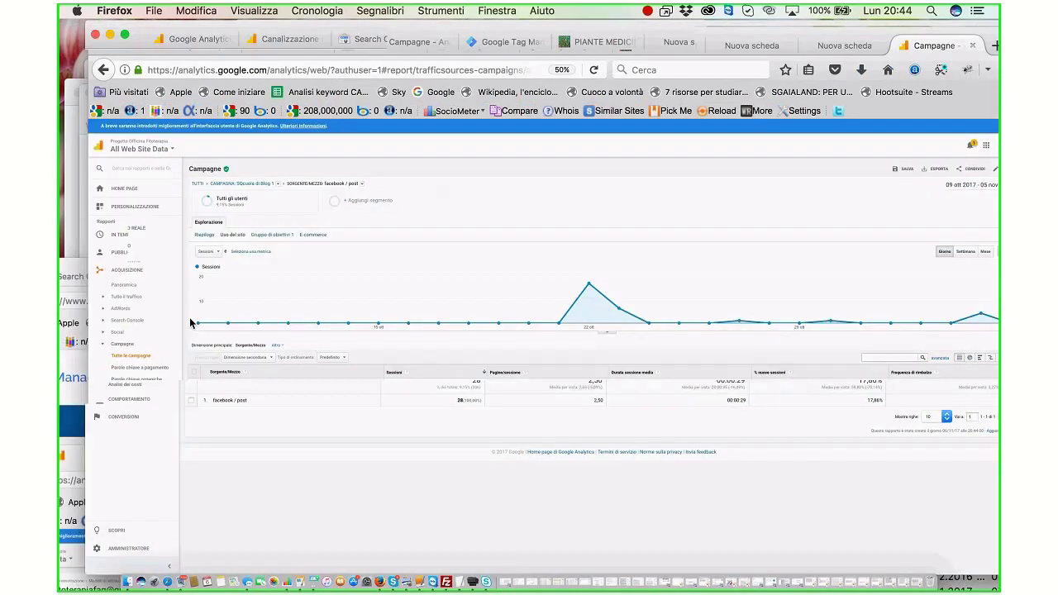
click(130, 347)
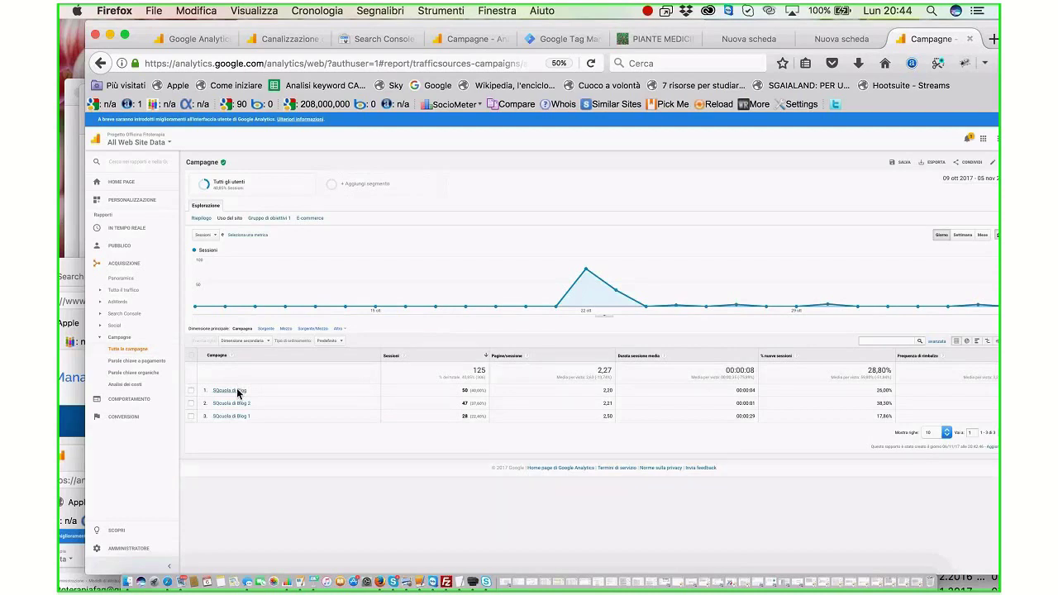
click(238, 391)
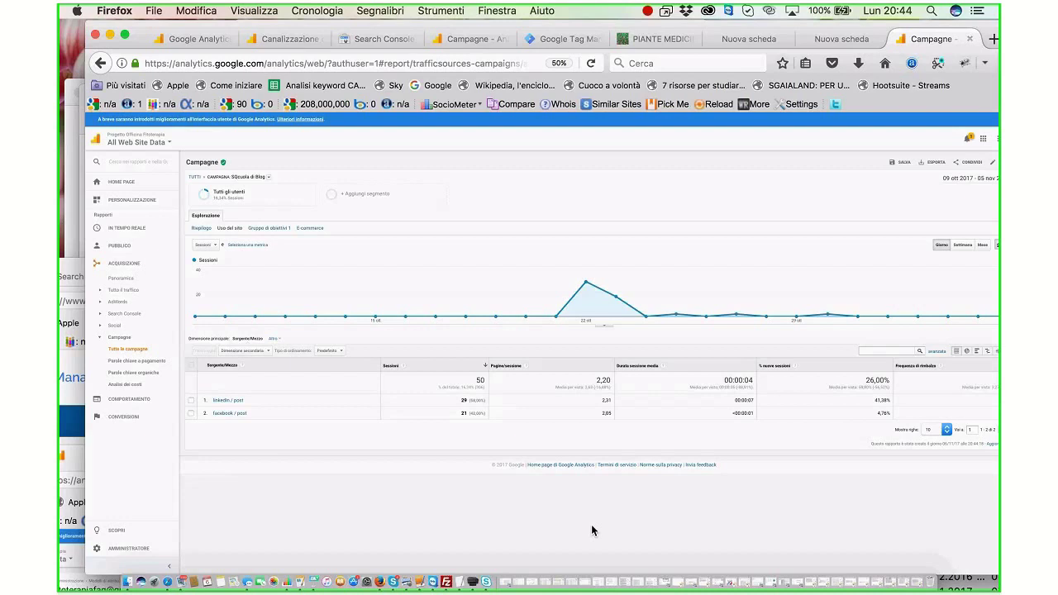
Step: View the Comportamento Panoramica report and the Utenti attivi report under Pubblico
click(106, 405)
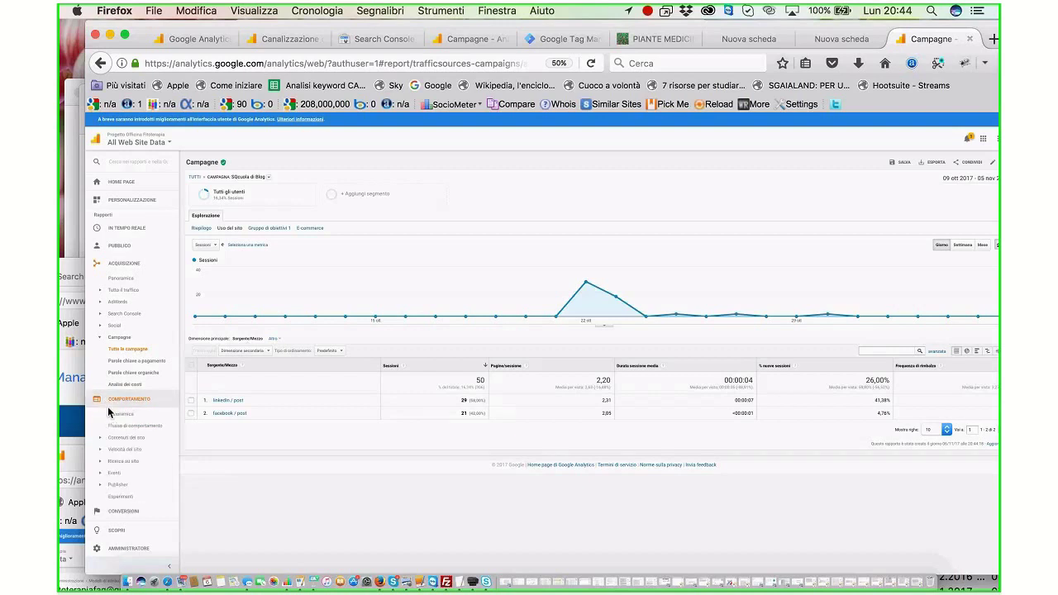
click(108, 411)
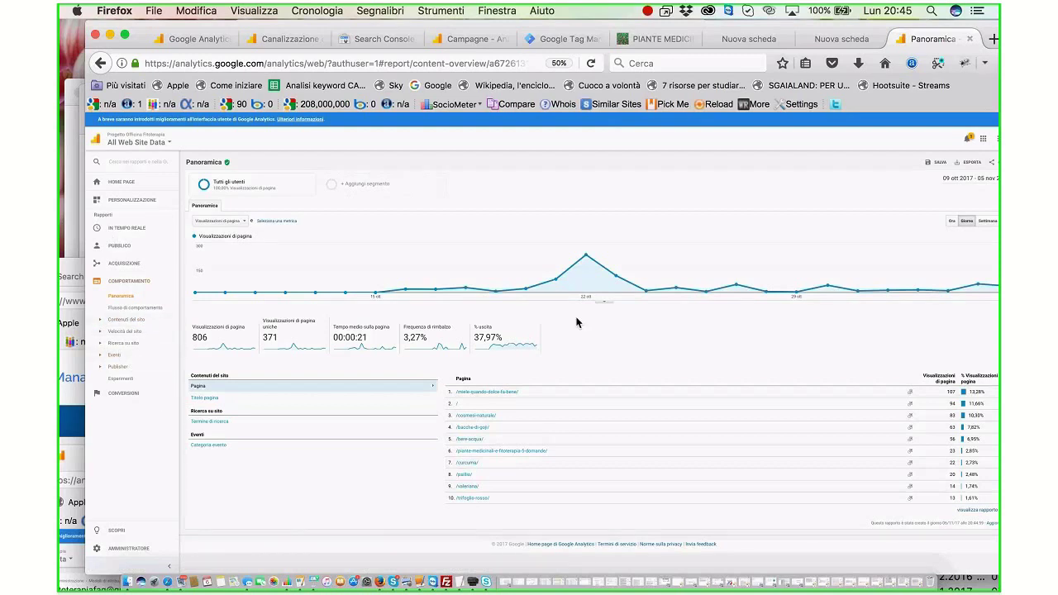
click(121, 249)
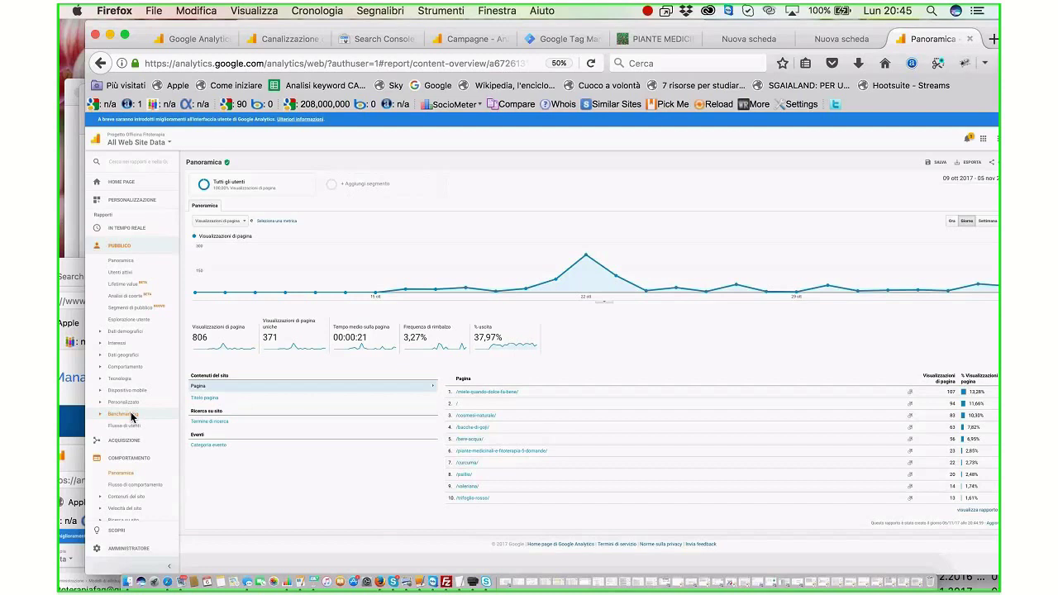
click(137, 272)
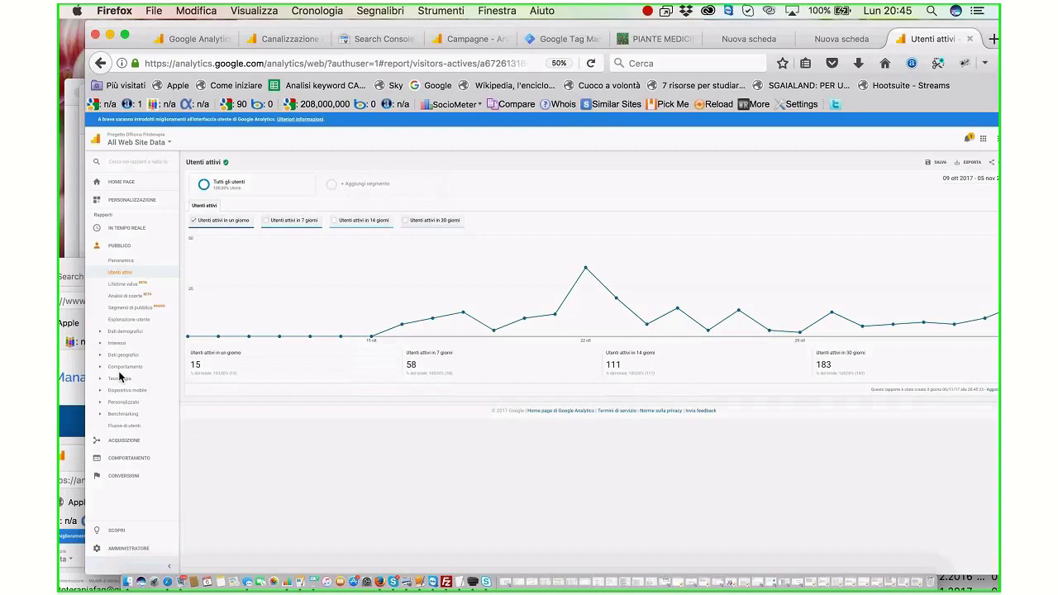
Step: Look over the Comportamento report sections and view the Interessi Panoramica report under Pubblico
click(120, 440)
scroll(124, 496, down, 2)
click(124, 496)
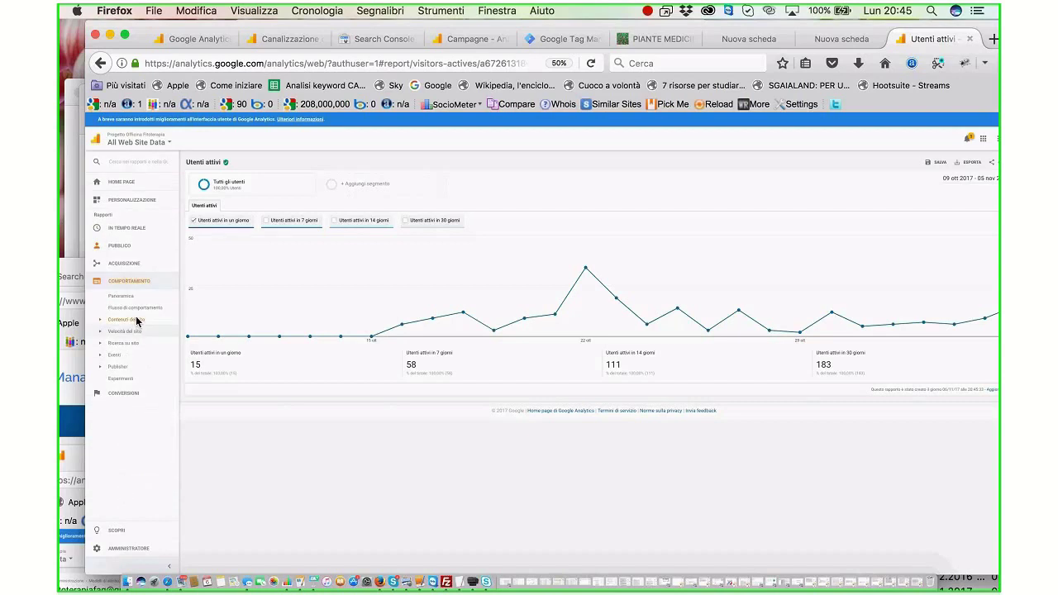
click(126, 248)
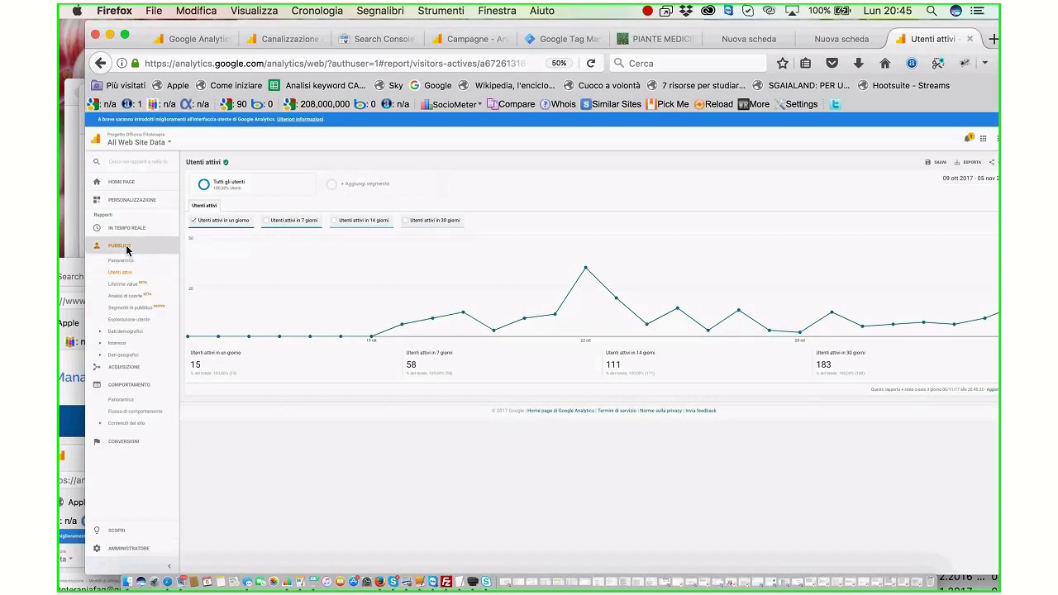
click(123, 344)
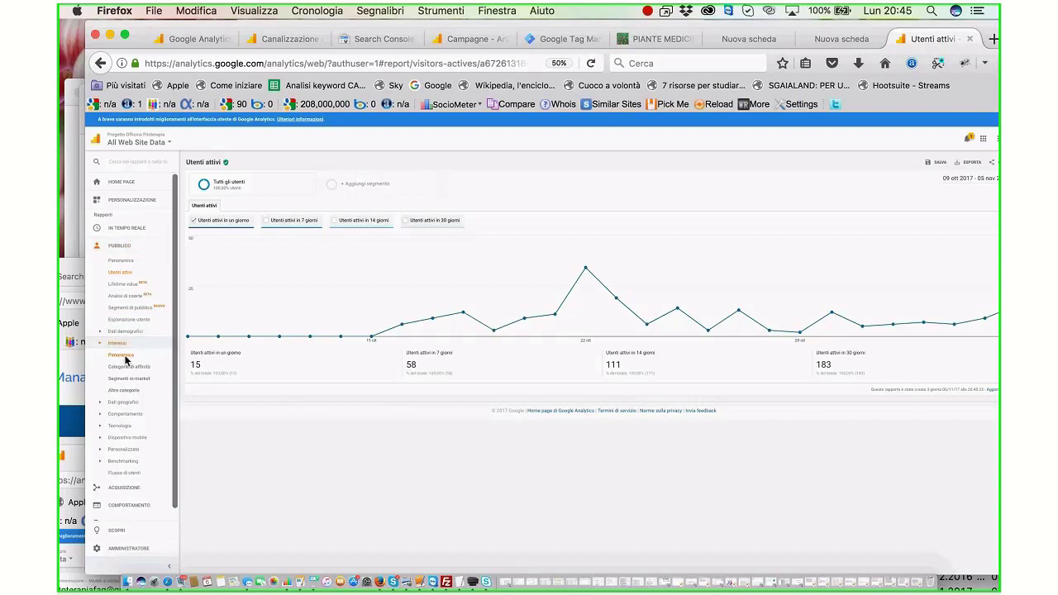
click(124, 356)
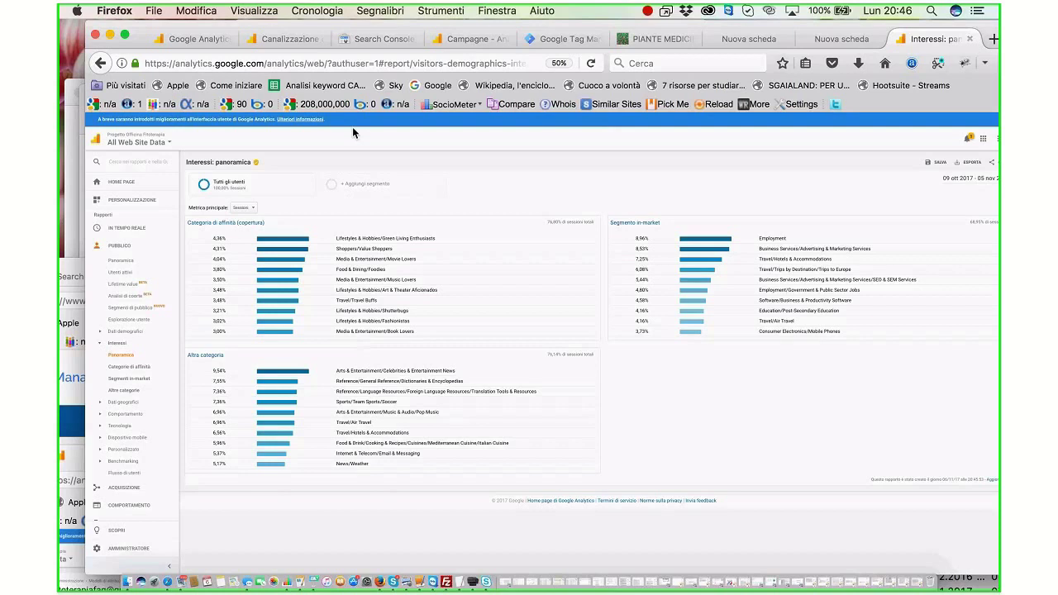
Step: Switch to Keynote briefly, go to the Skype Meetings App and review the earlier chat messages
click(314, 584)
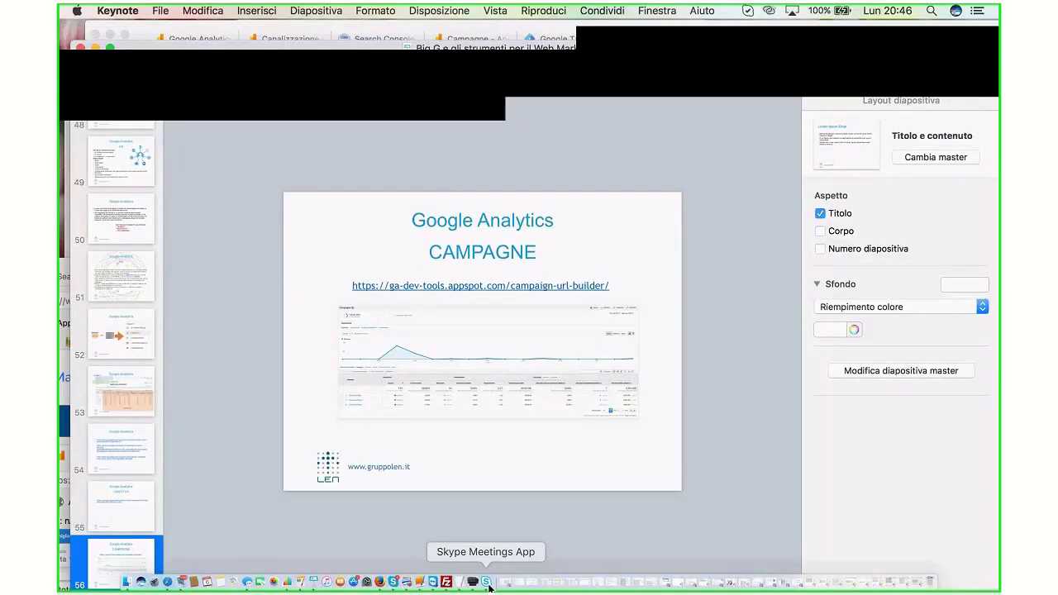
click(487, 584)
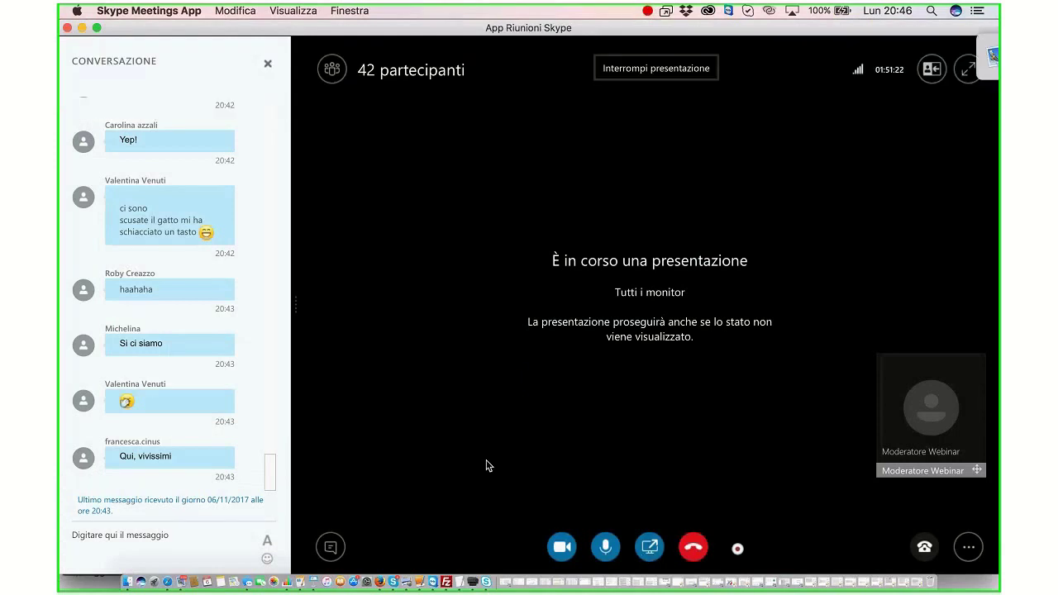
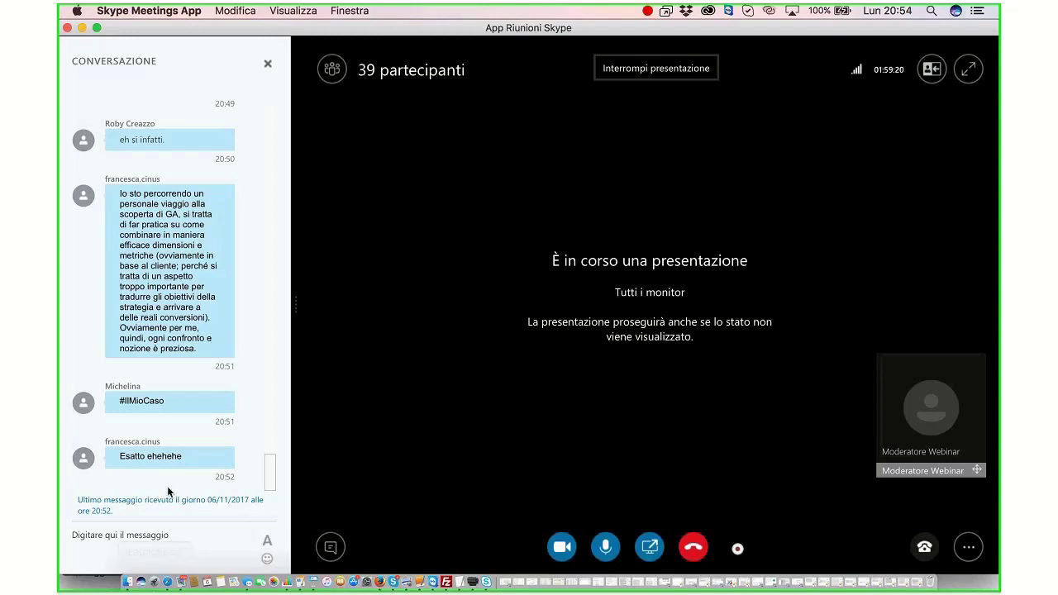
scroll(179, 282, up, 10)
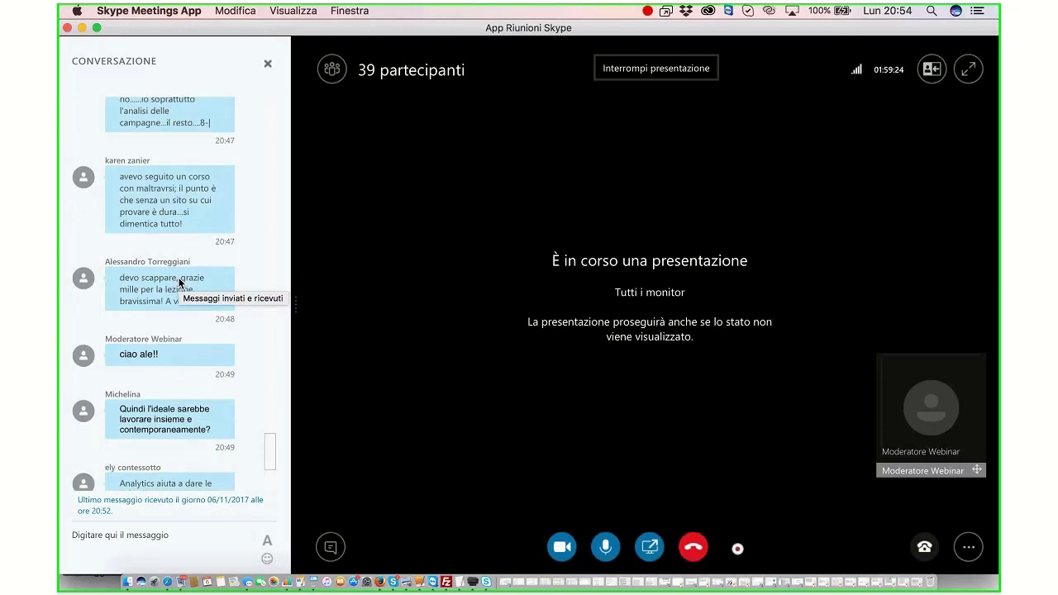
Step: Review the participants' chat messages sent between 20:47 and 20:49 in the meeting conversation
scroll(179, 282, down, 2)
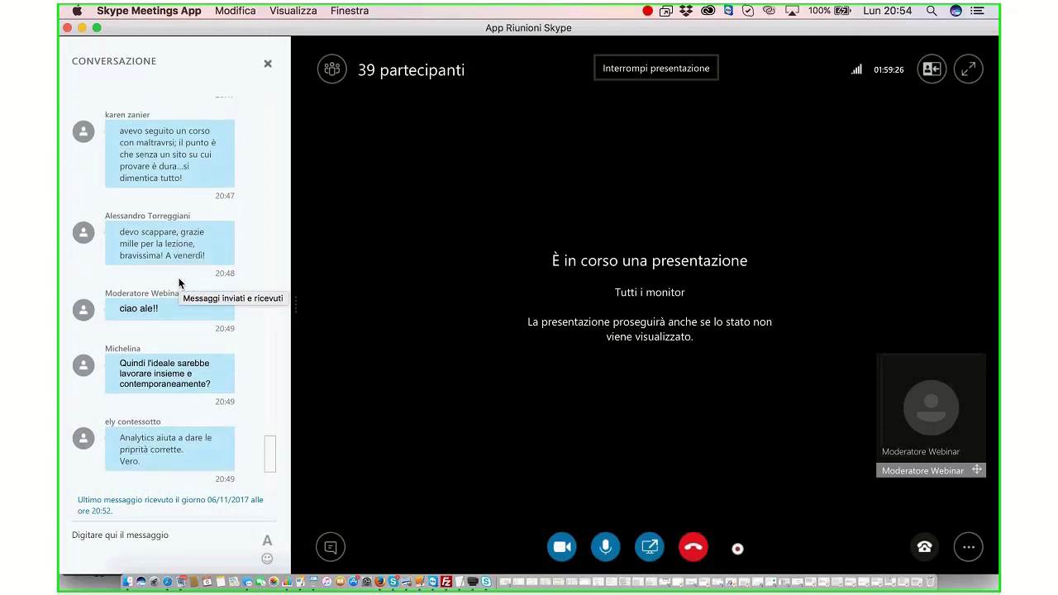
scroll(179, 284, up, 6)
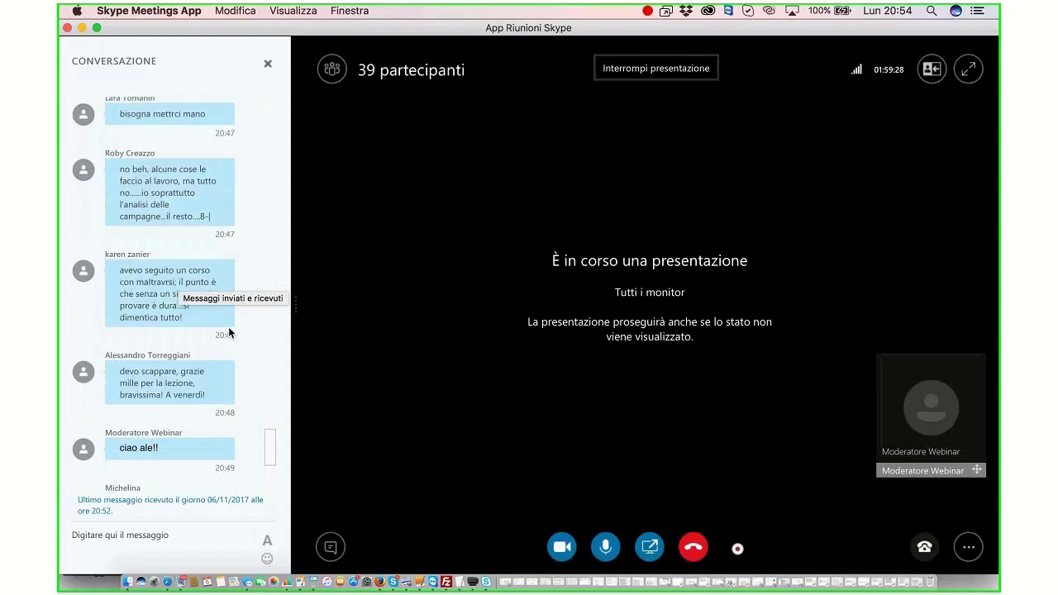
scroll(226, 338, up, 3)
scroll(226, 337, up, 2)
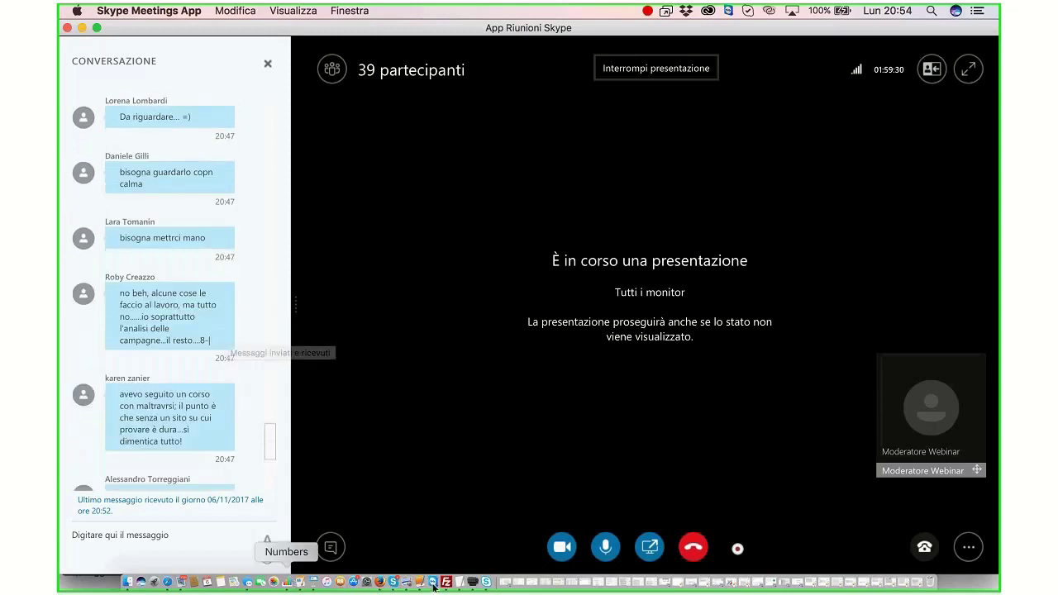
Step: Switch to Keynote and start the slideshow from the Tag Manager title slide
click(313, 584)
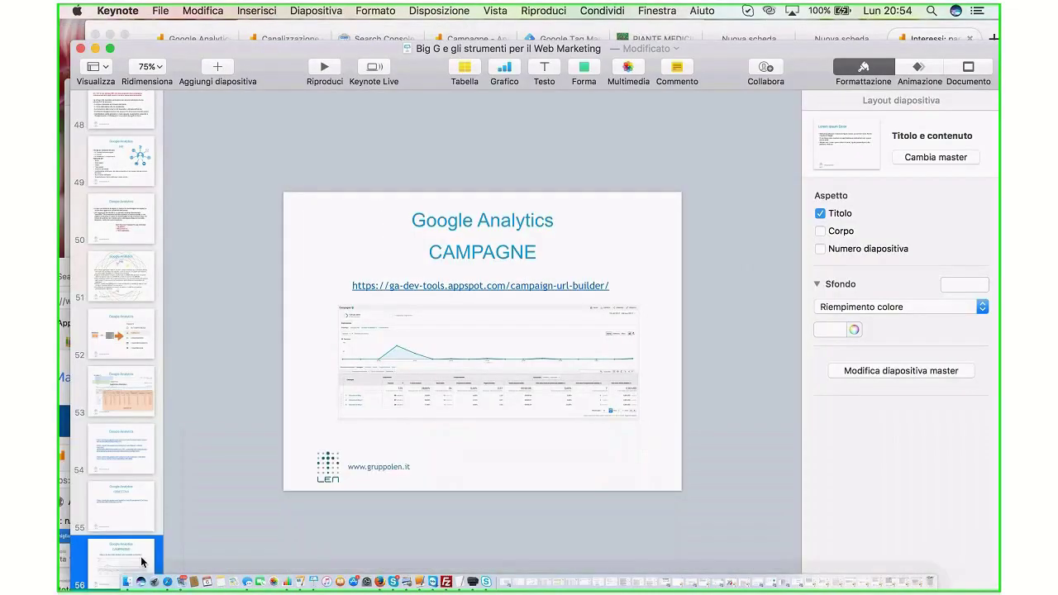
key(super+v)
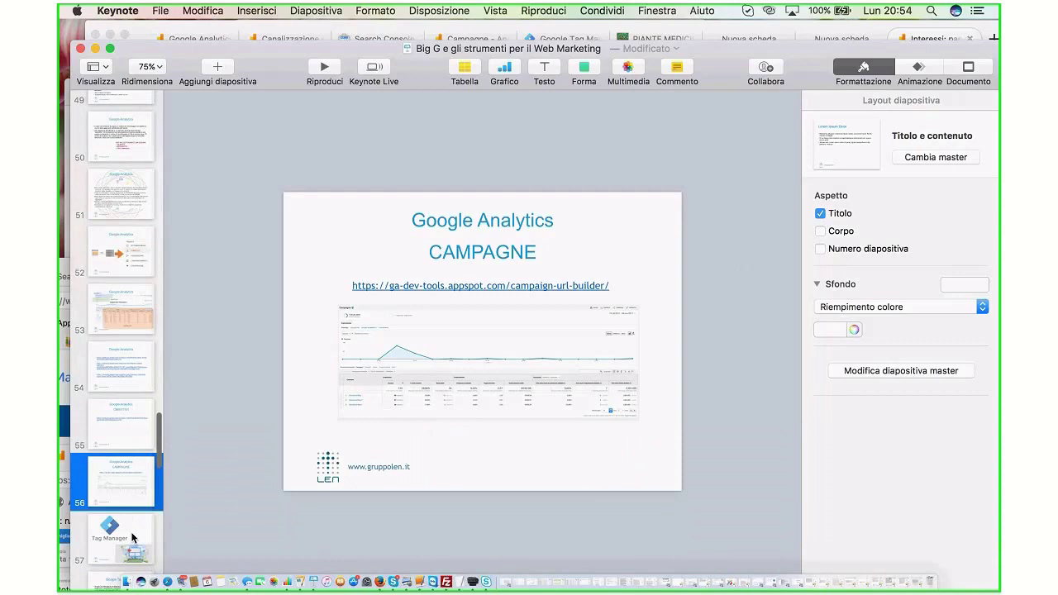
click(132, 537)
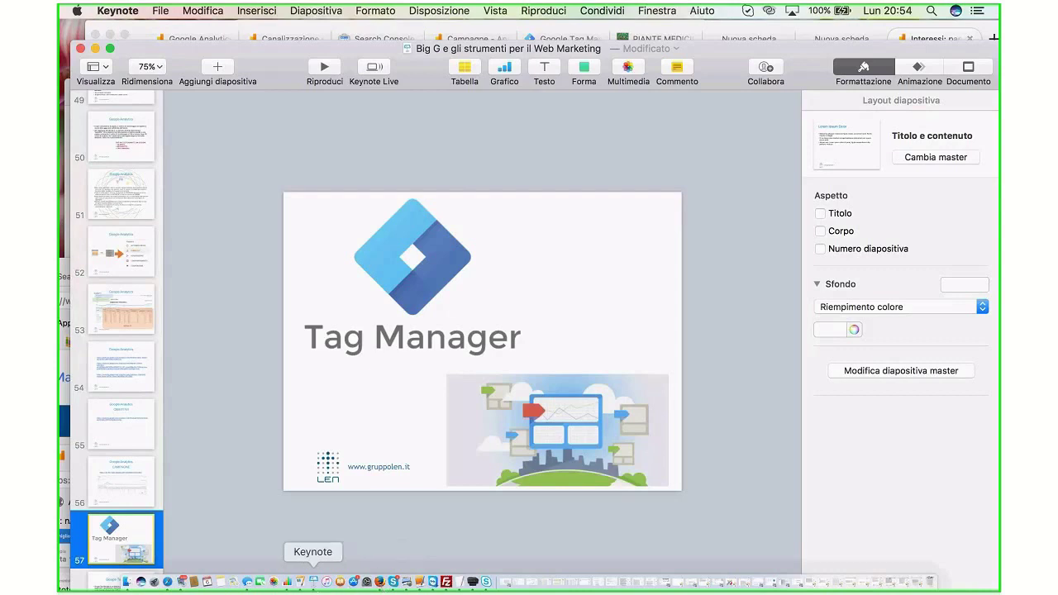
click(322, 70)
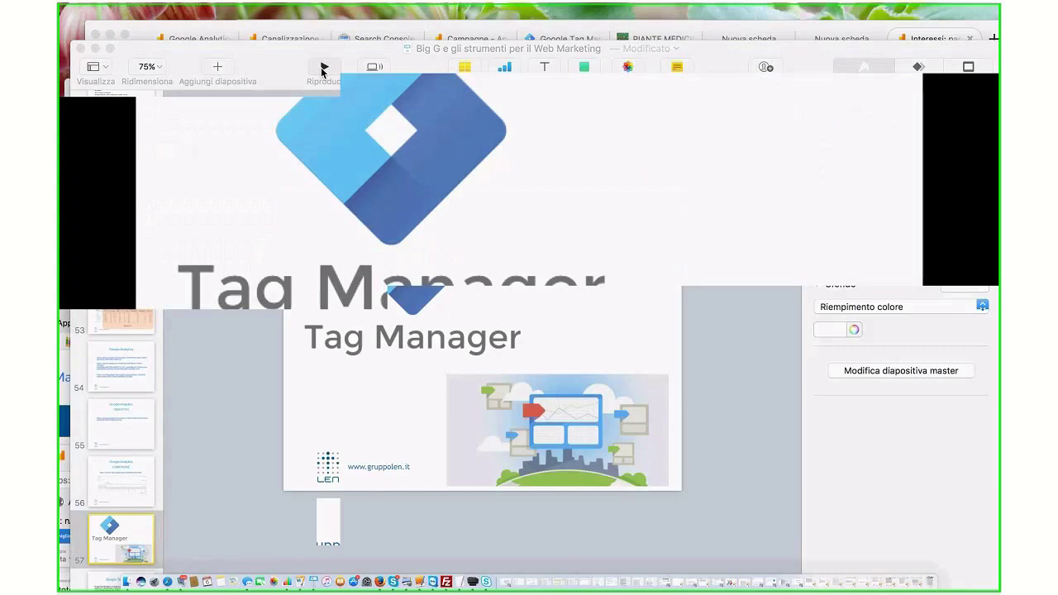
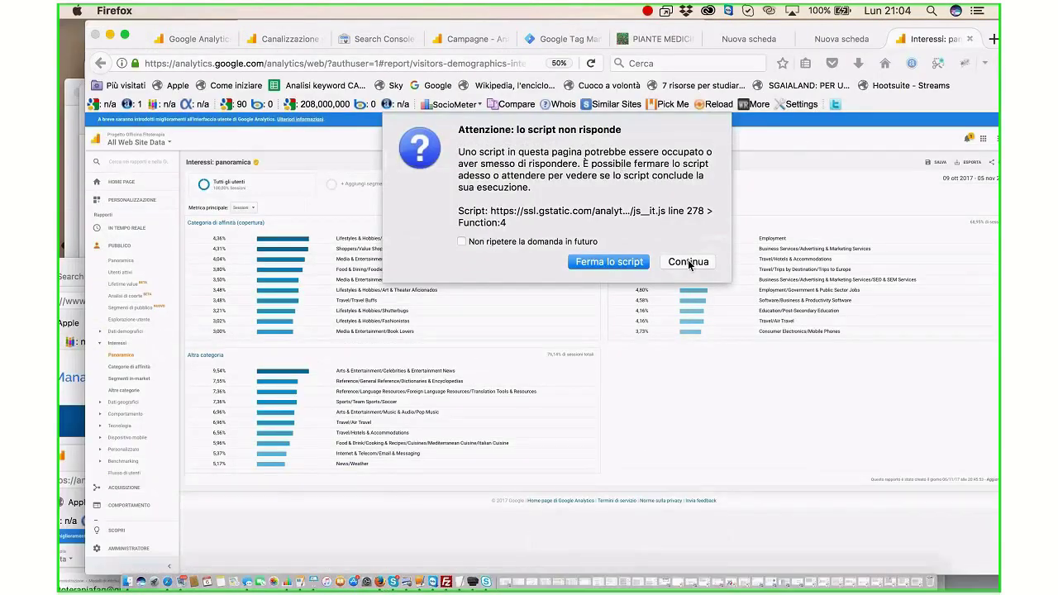
Step: Let the unresponsive Analytics script continue and return to the tag list in the Google Tag Manager workspace
click(688, 263)
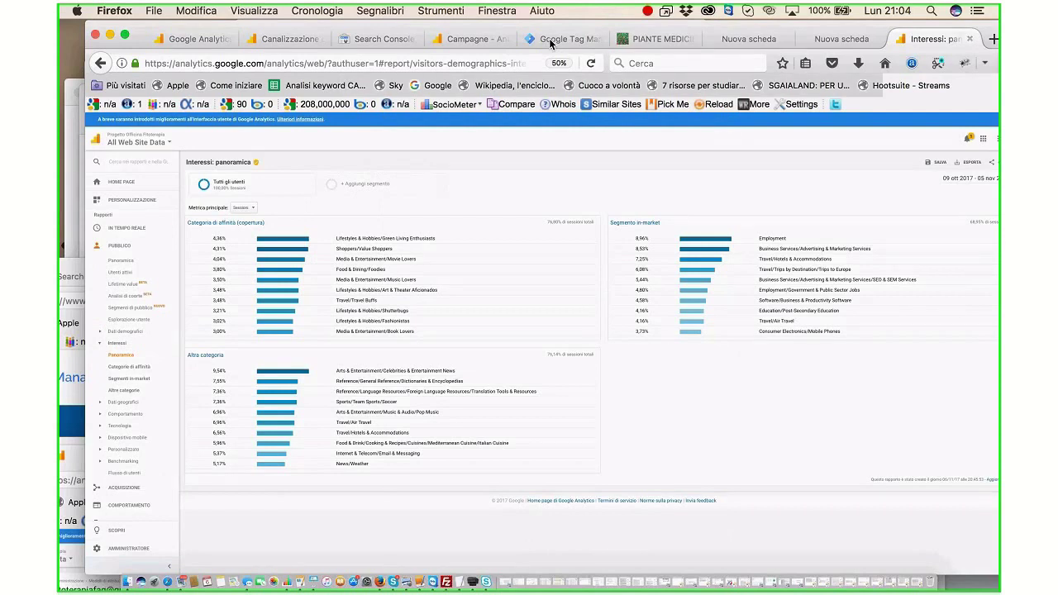
click(551, 40)
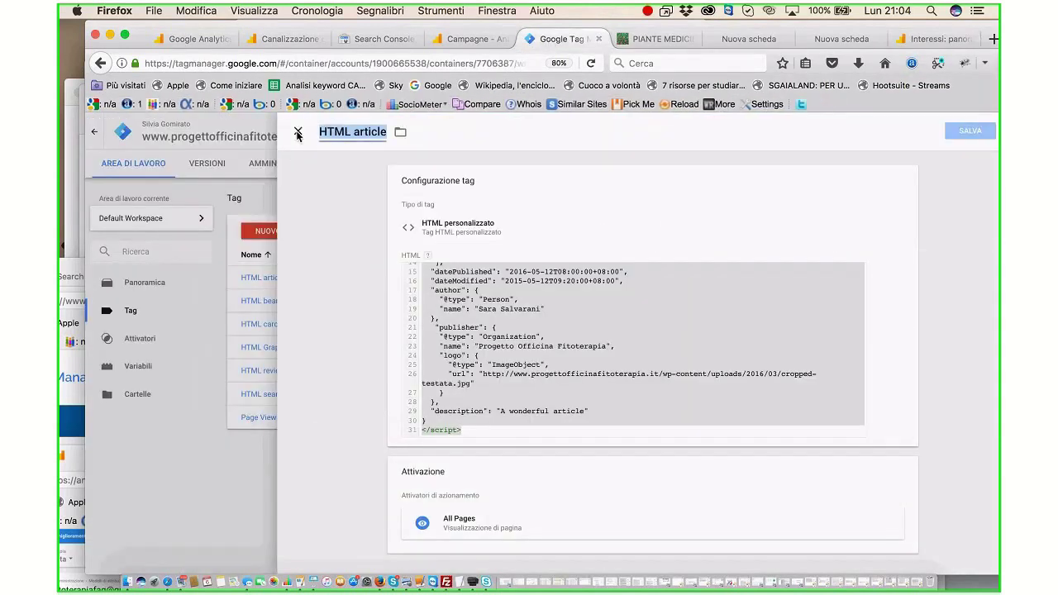
click(298, 133)
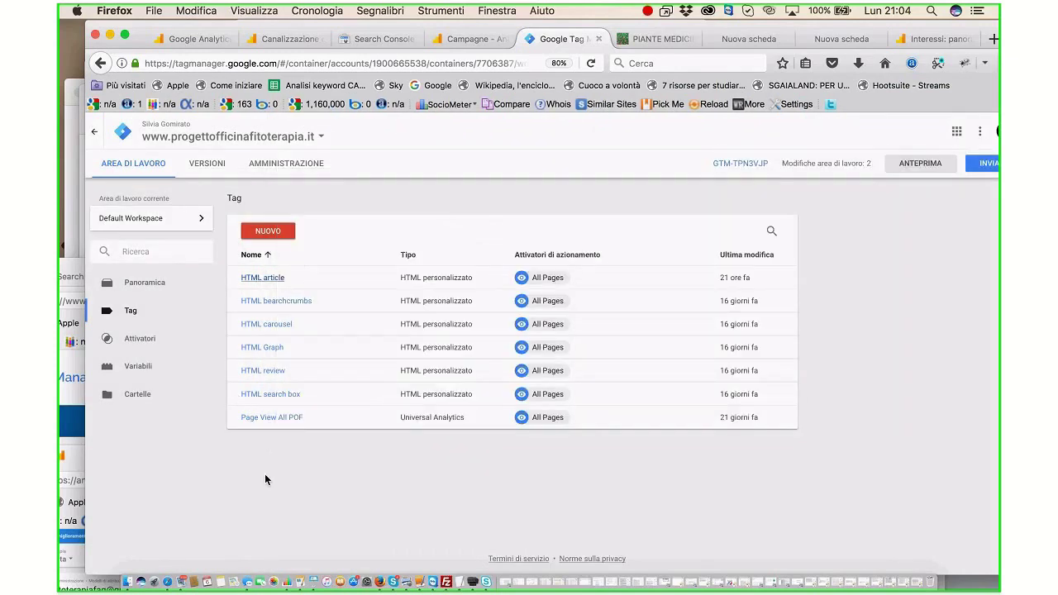
Step: Examine the Page View All POF tag's Universal Analytics configuration, including its tracking type options, and close it unchanged
click(284, 417)
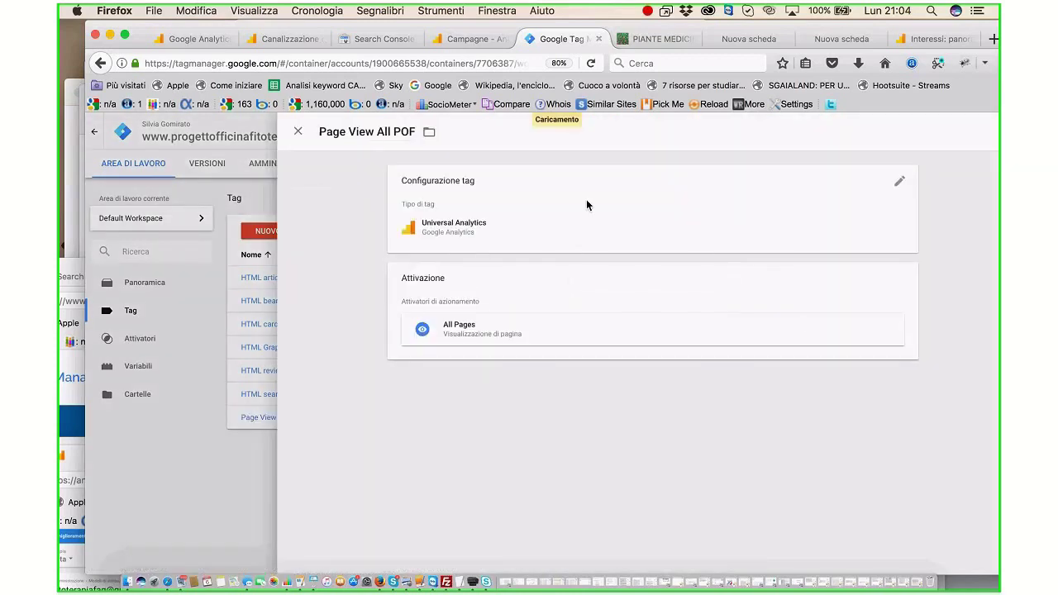
click(449, 228)
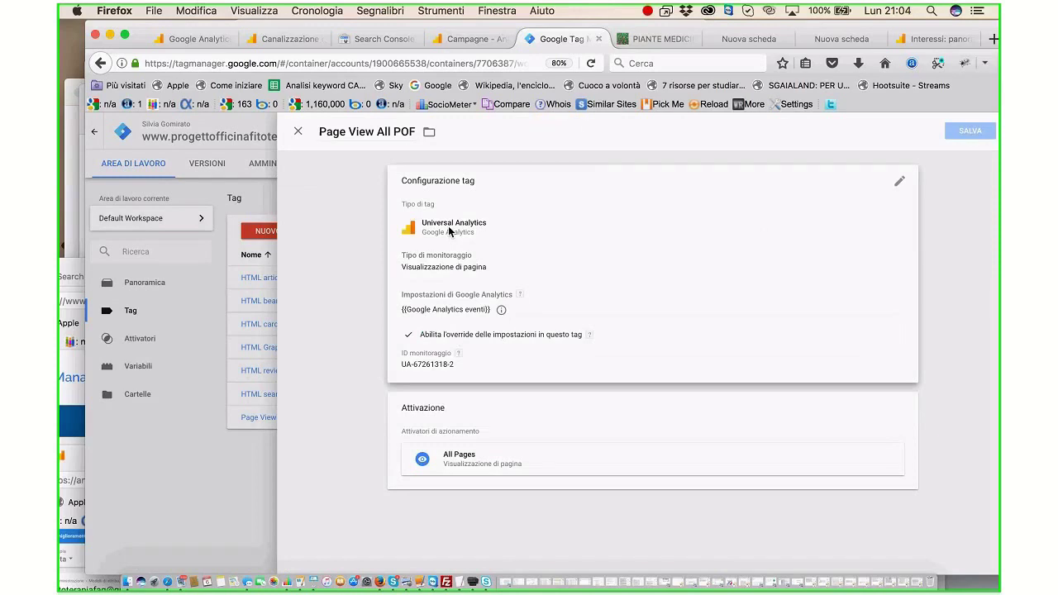
click(449, 231)
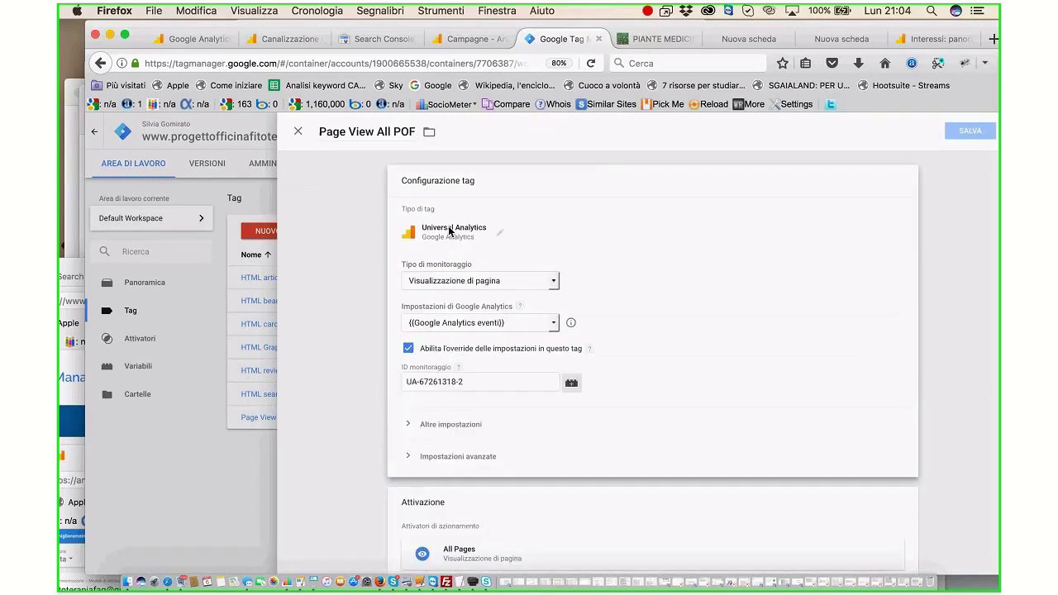
scroll(513, 252, down, 1)
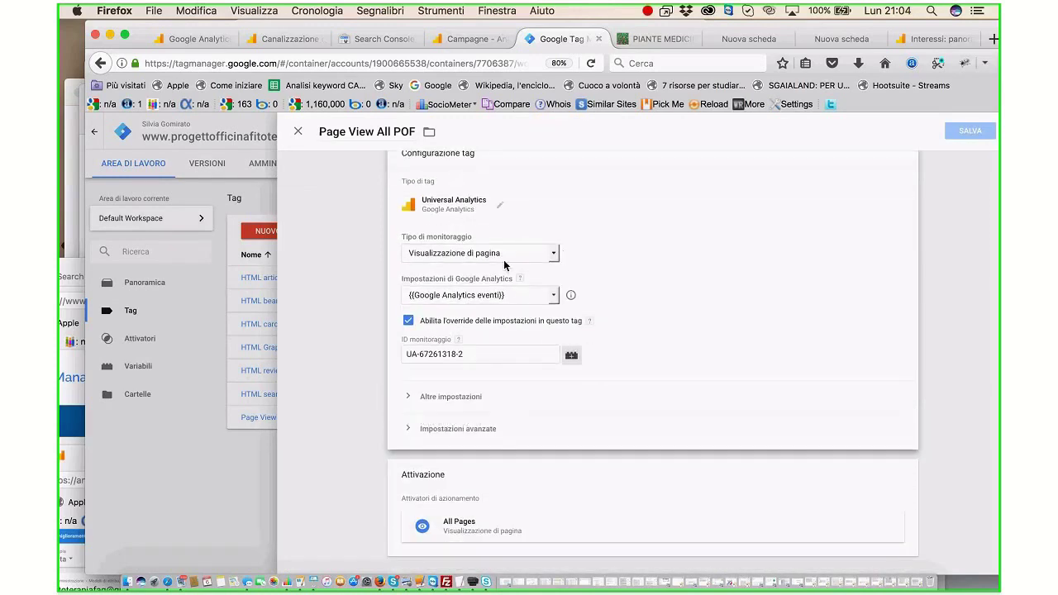
click(554, 259)
click(554, 259)
click(297, 134)
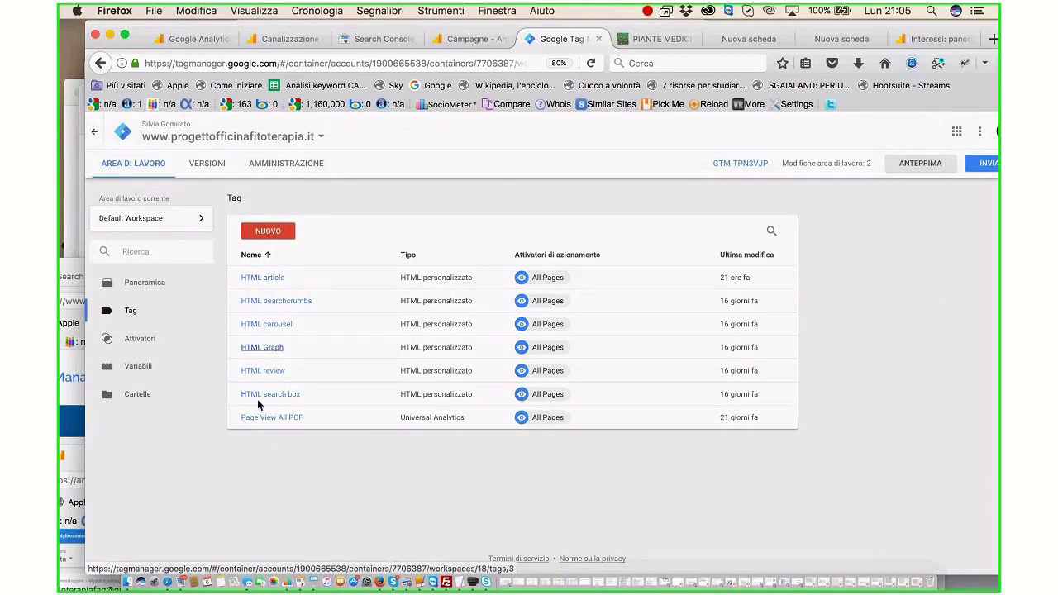
Step: Start a new tag to look through the available tag types, and discard it without choosing one
click(266, 233)
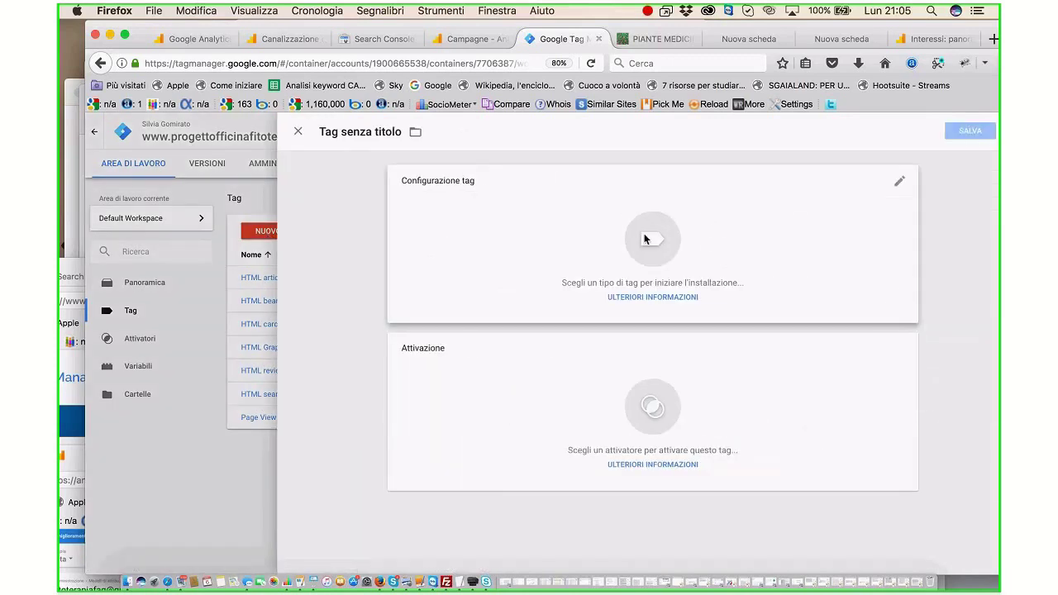
click(646, 238)
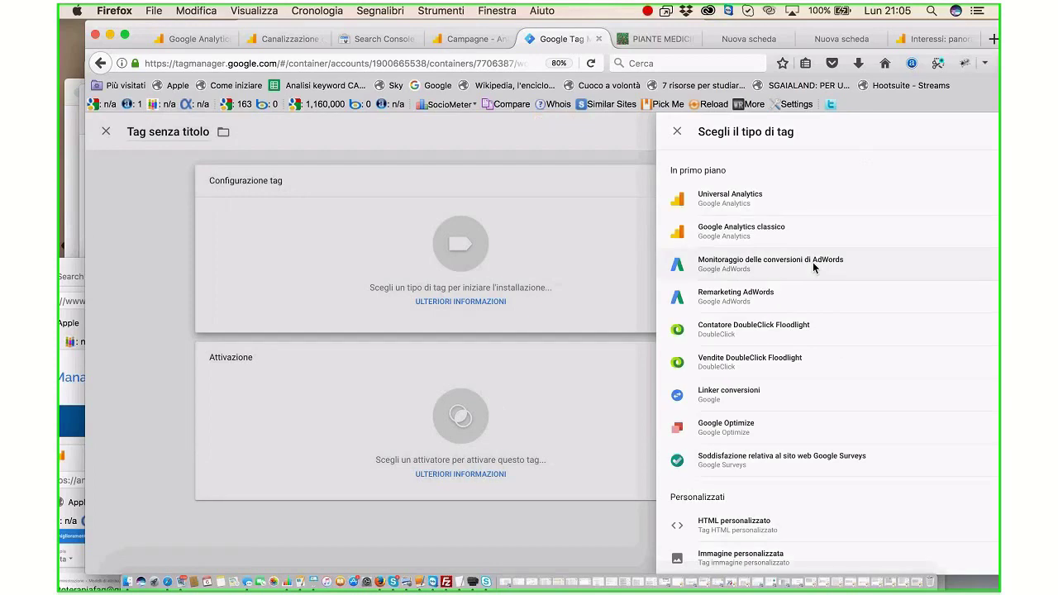
scroll(813, 263, down, 2)
scroll(812, 262, down, 2)
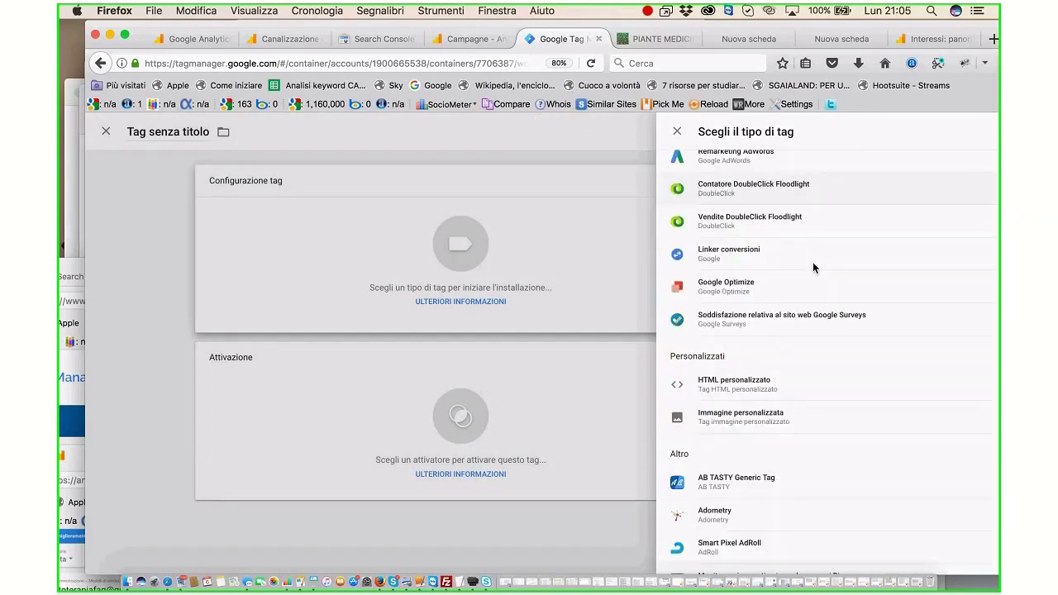
scroll(813, 262, down, 1)
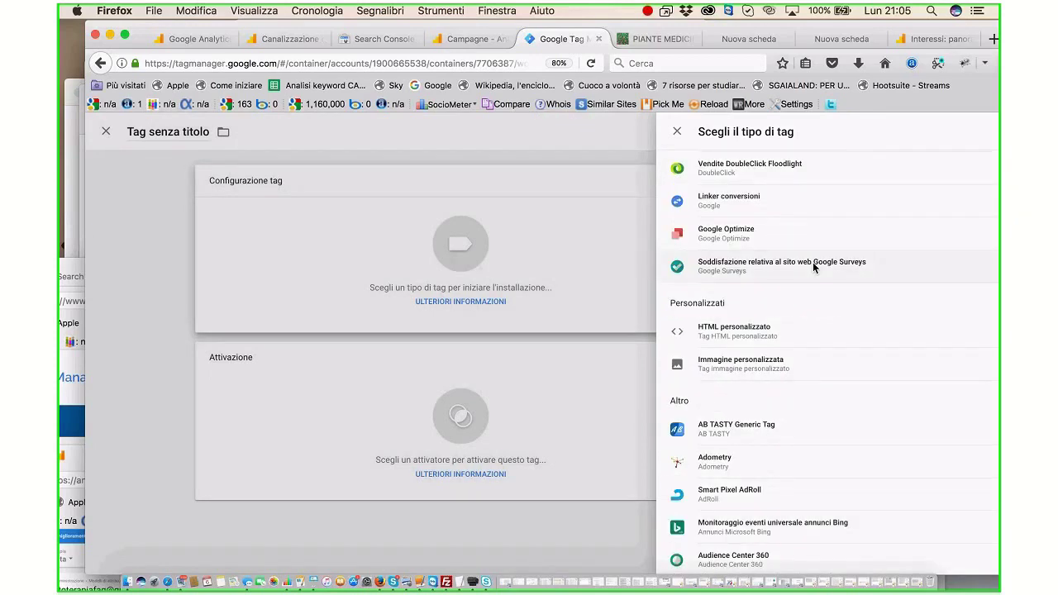
scroll(814, 267, down, 1)
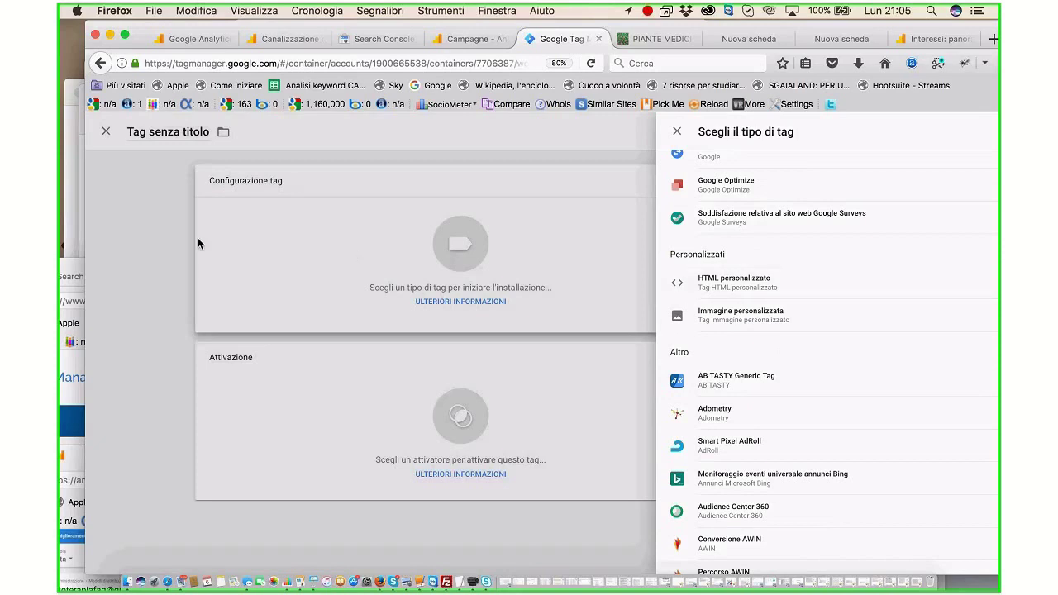
click(137, 245)
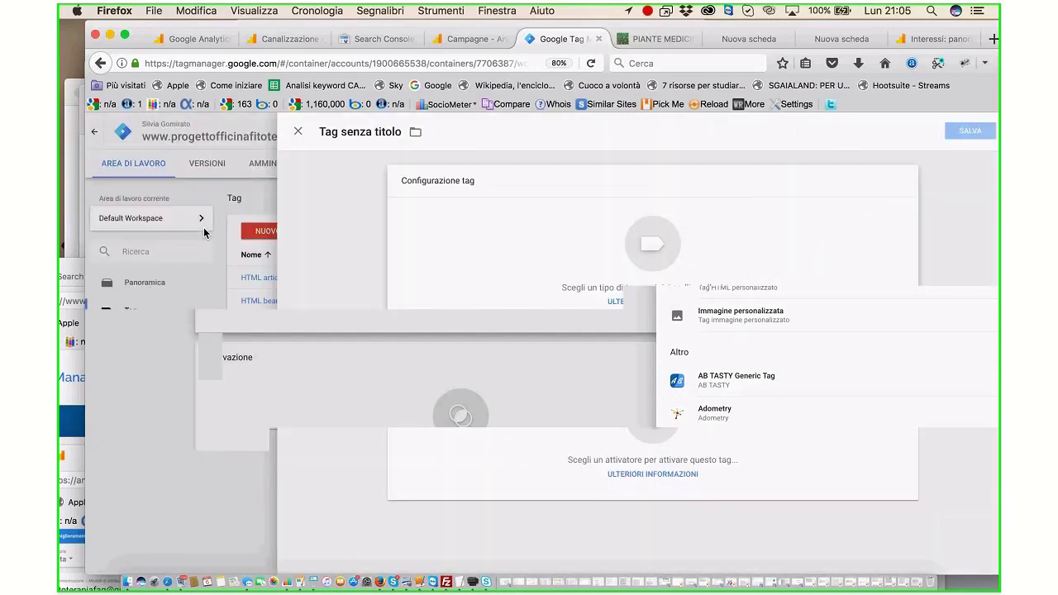
click(204, 233)
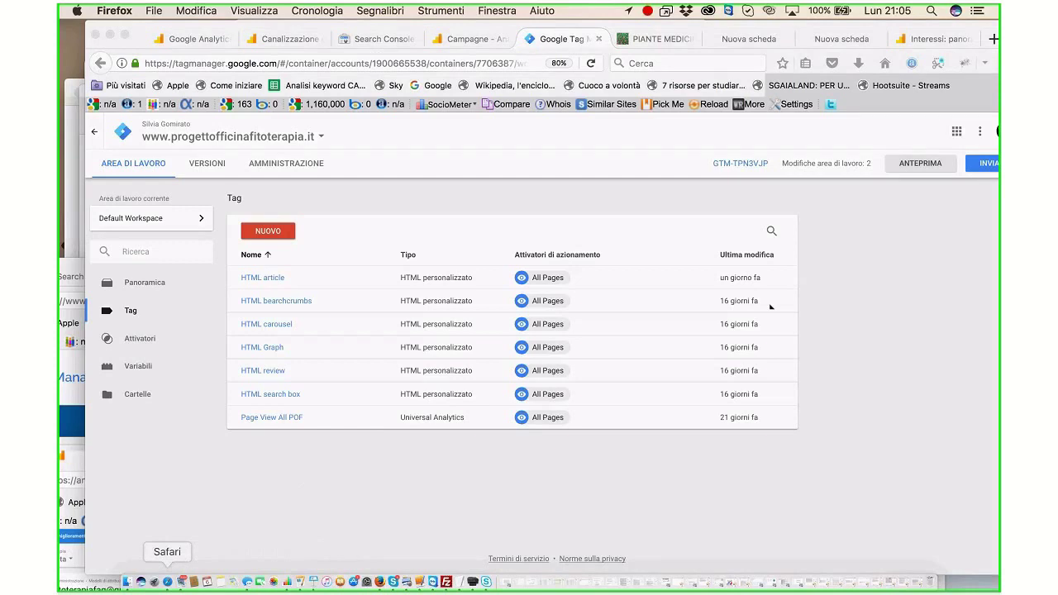
Step: Switch to Safari and open google.it in a new tab
click(166, 583)
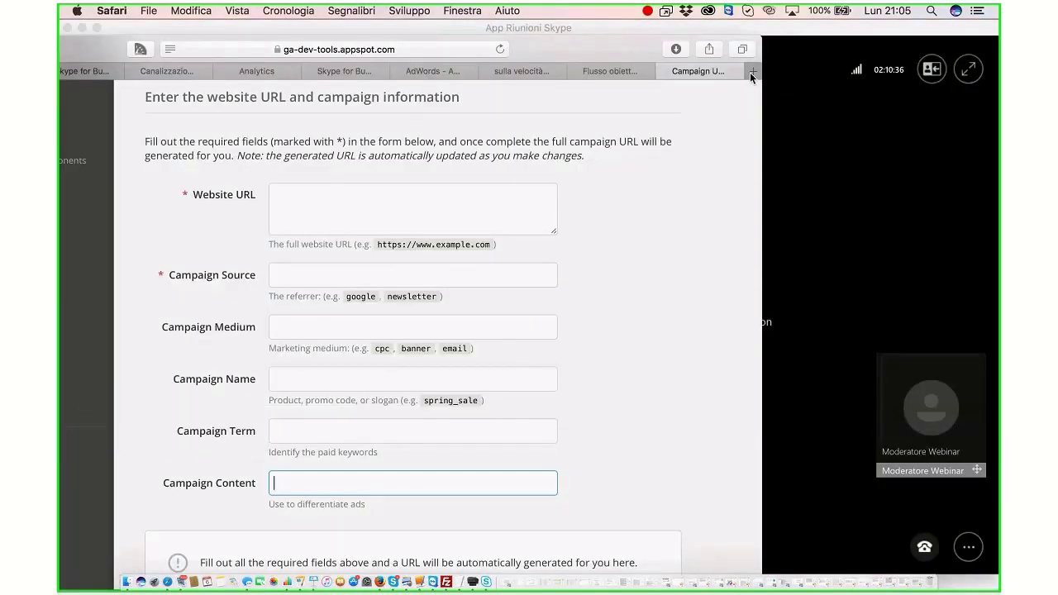
click(751, 74)
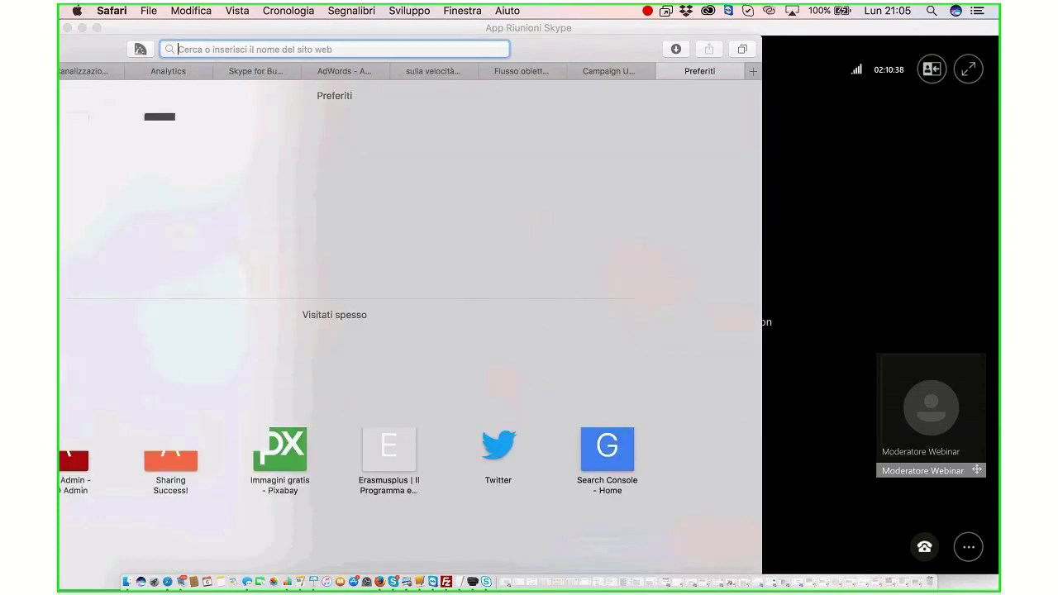
text(google.it)
key(Return)
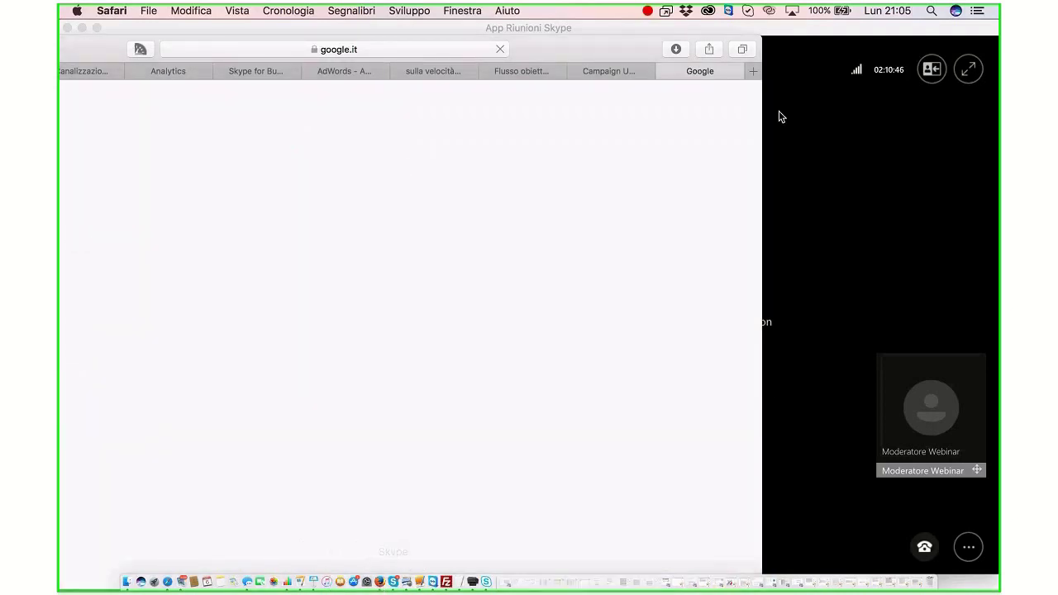
Step: Return to Firefox and run a Google search for "google search console" in an empty tab
key(super+Tab)
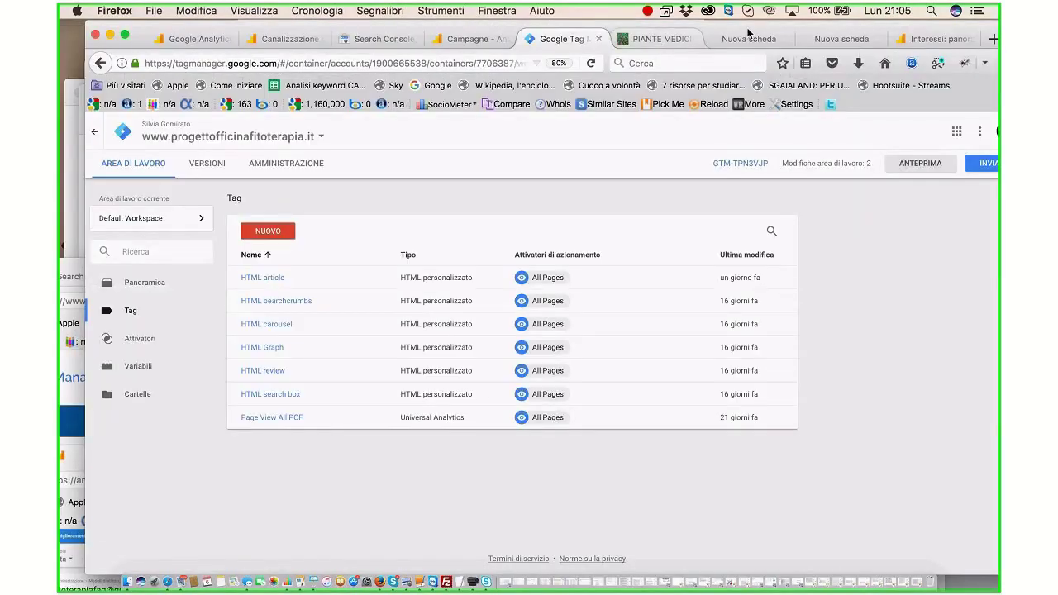
click(749, 38)
text(go)
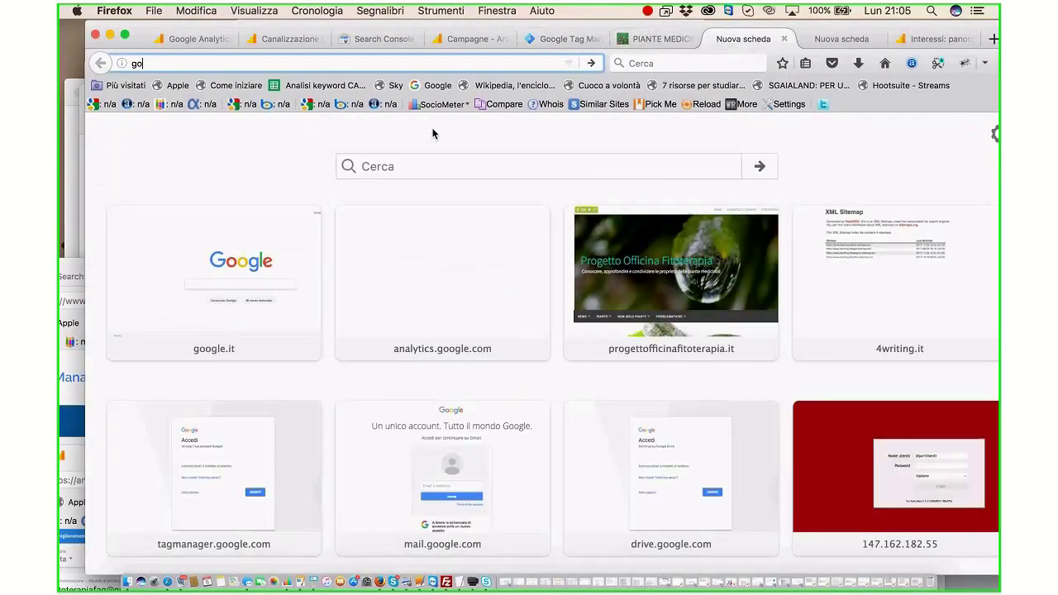
double_click(392, 66)
text(search)
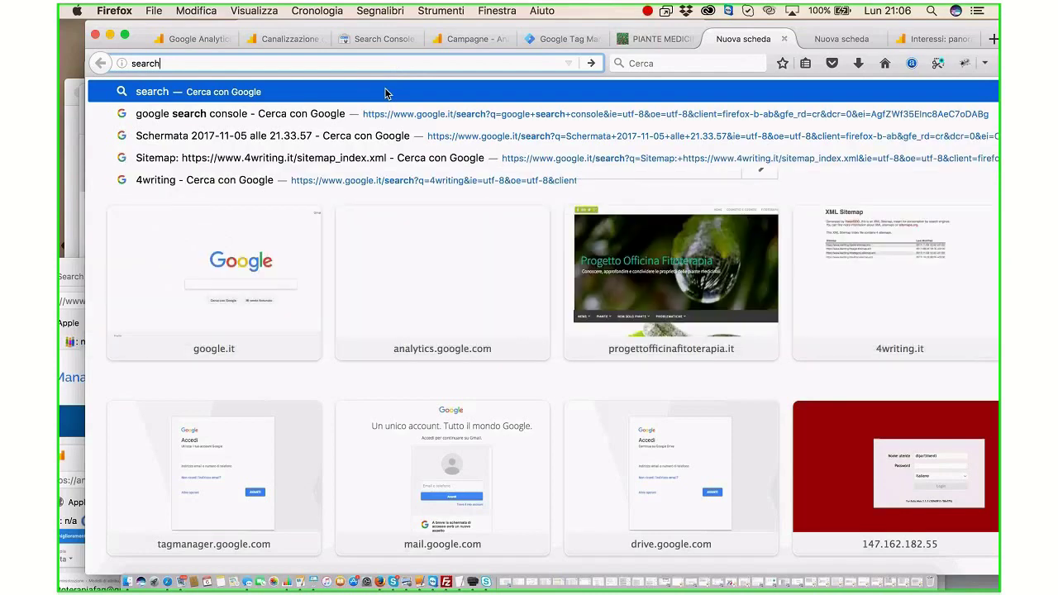
key(Down)
key(Return)
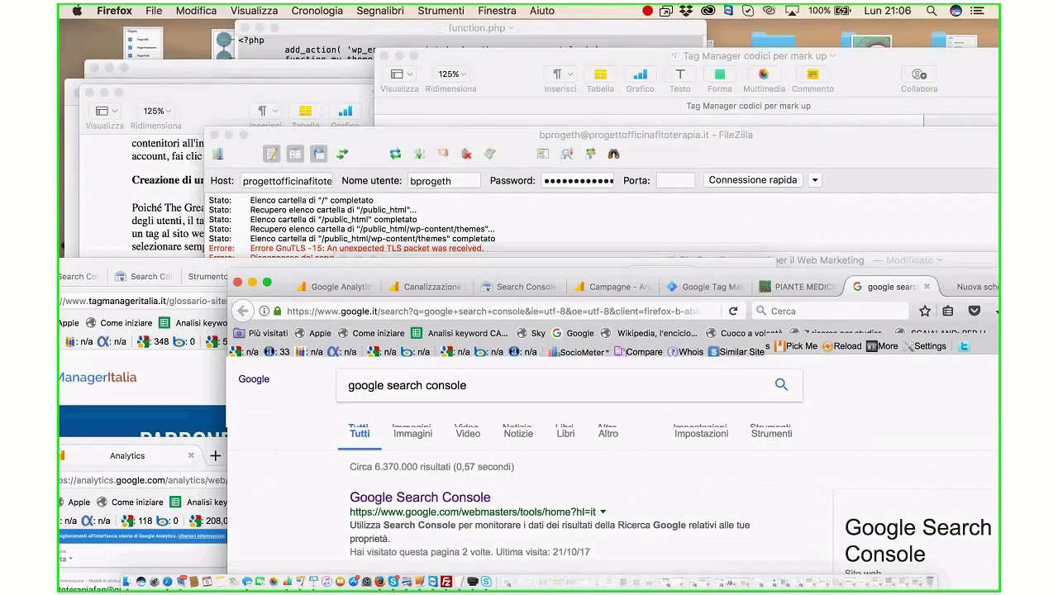
Step: Switch to Safari and run a Google search for "progetto officina fitoterapia" in the open google.it tab
click(168, 583)
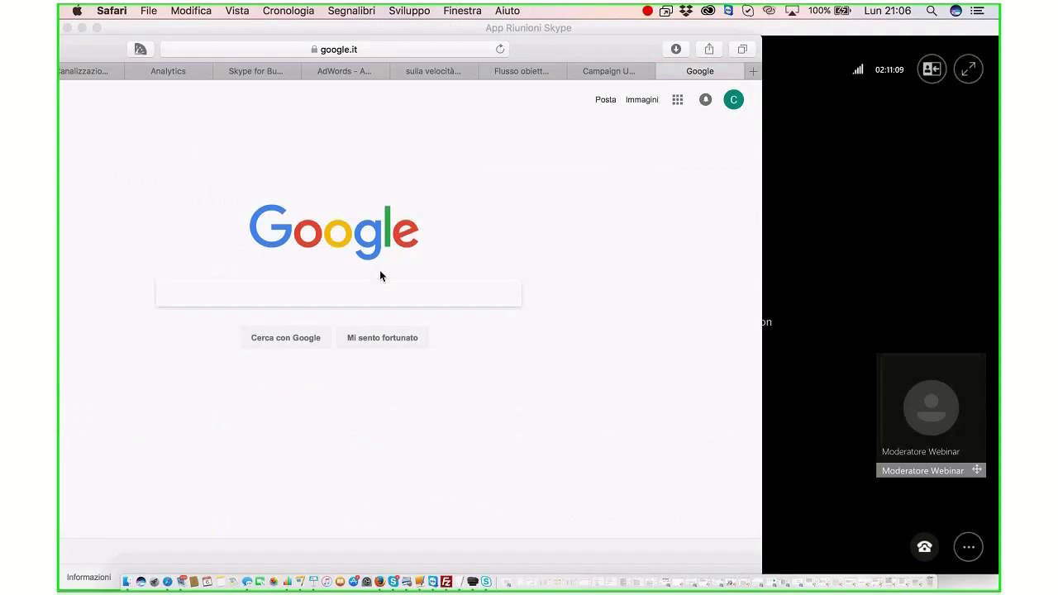
text(progetto)
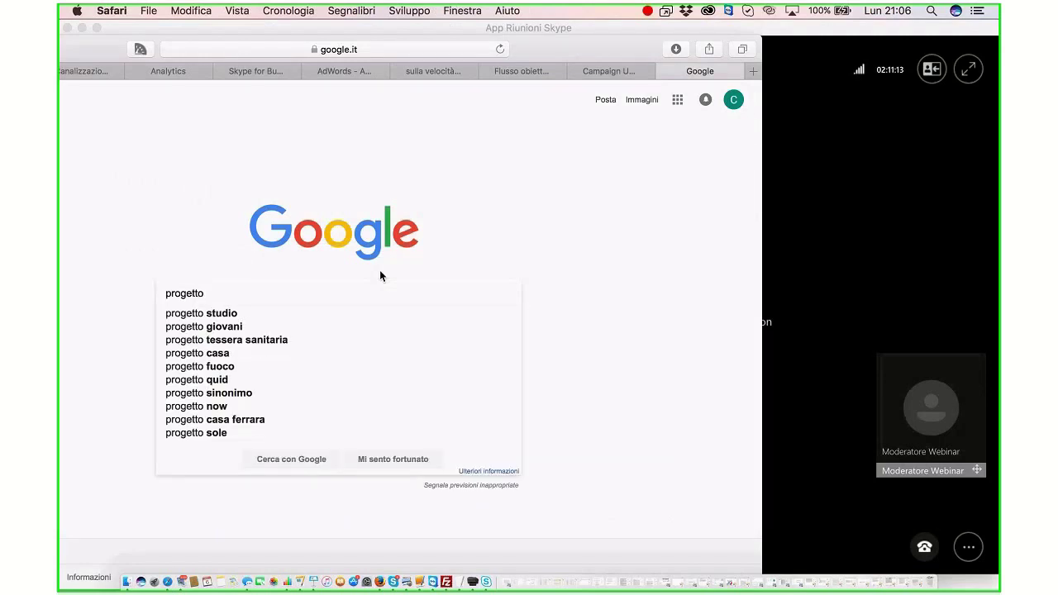
text( o)
key(BackSpace)
text(o)
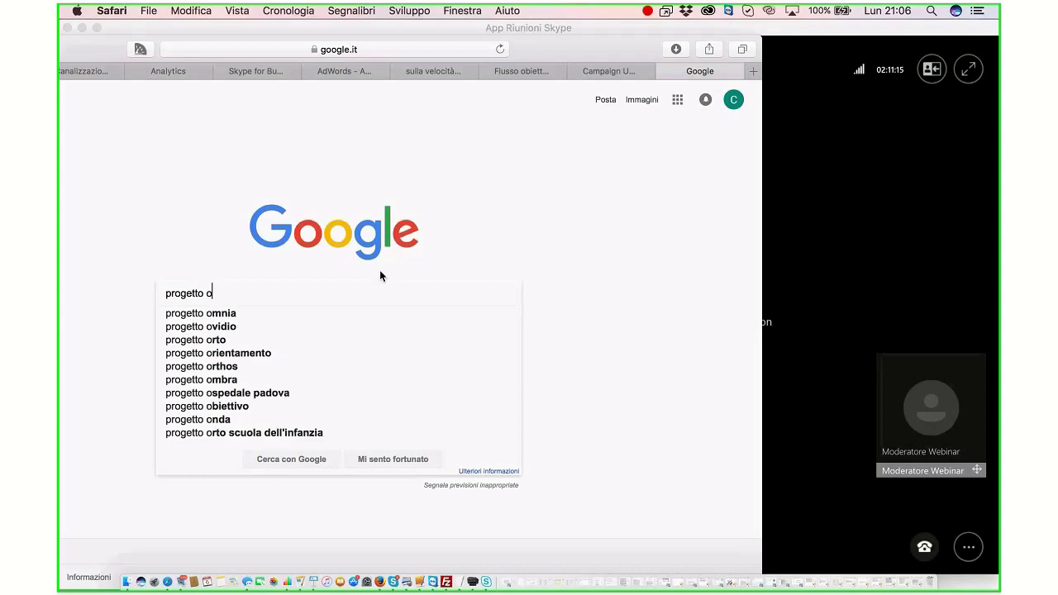
text(fficina )
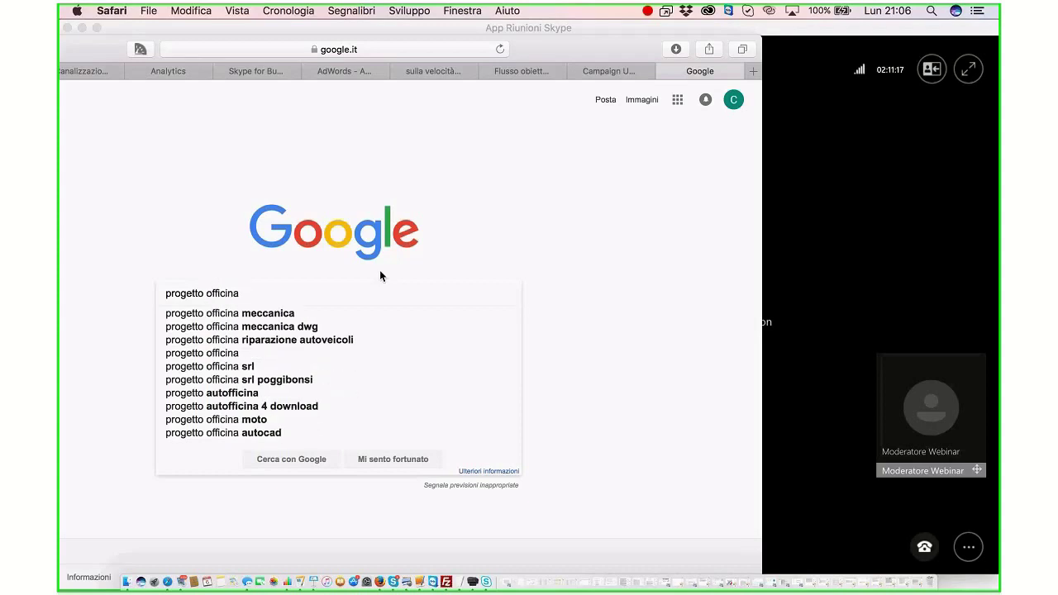
text(fi)
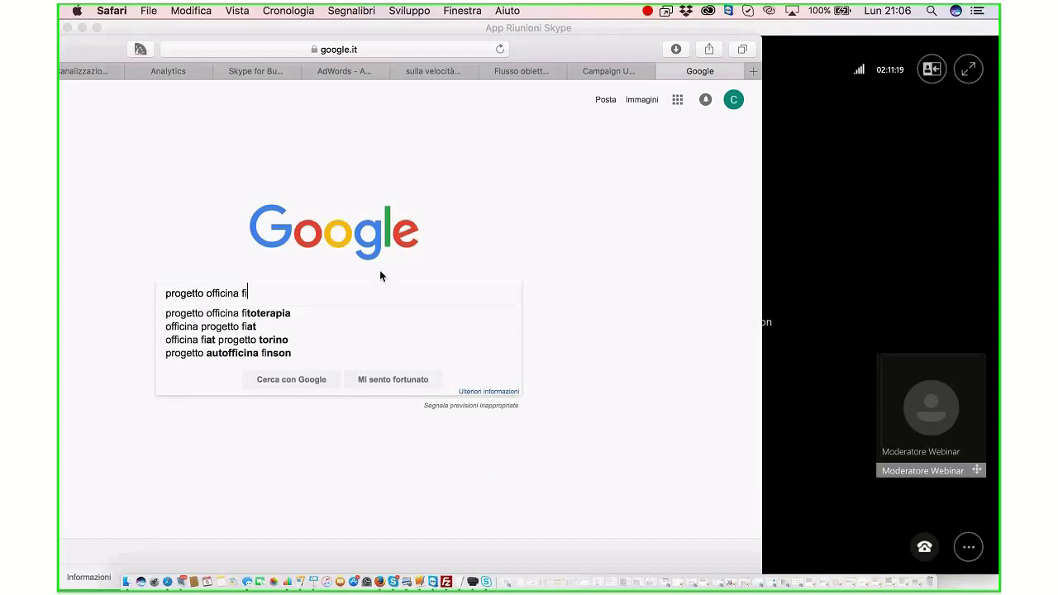
text(toterapia)
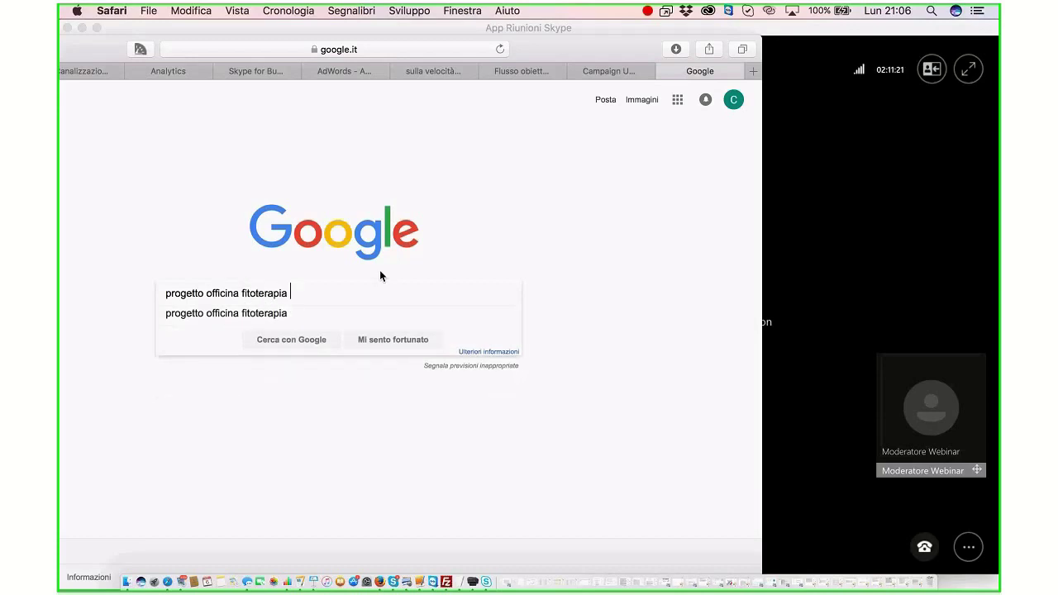
key(Return)
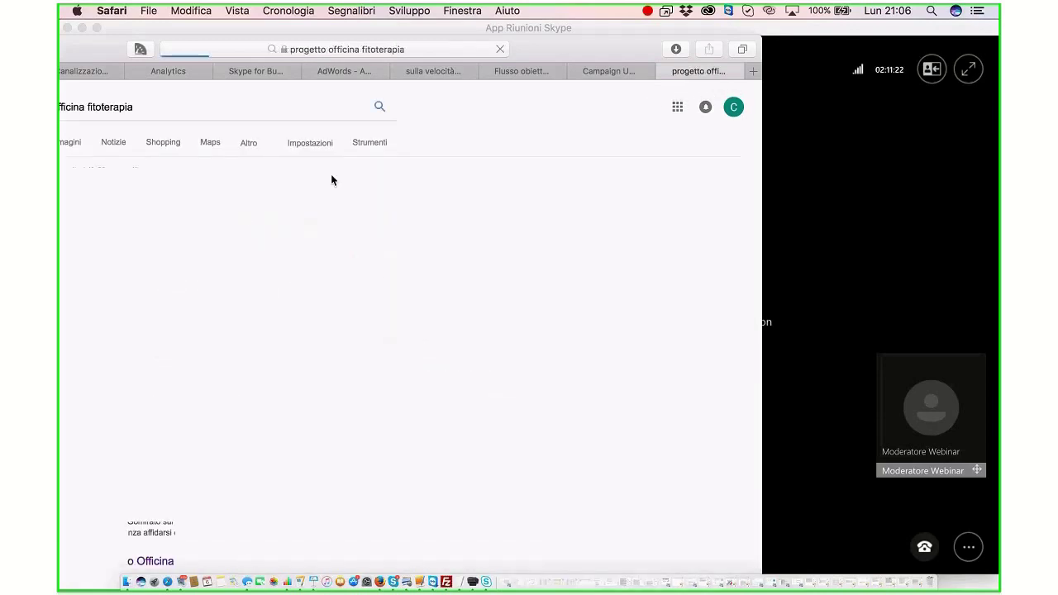
Step: Bring the Safari window fully into view and show more results from progettofficinafitoterapia.it
drag(153, 50, 299, 39)
scroll(320, 104, down, 5)
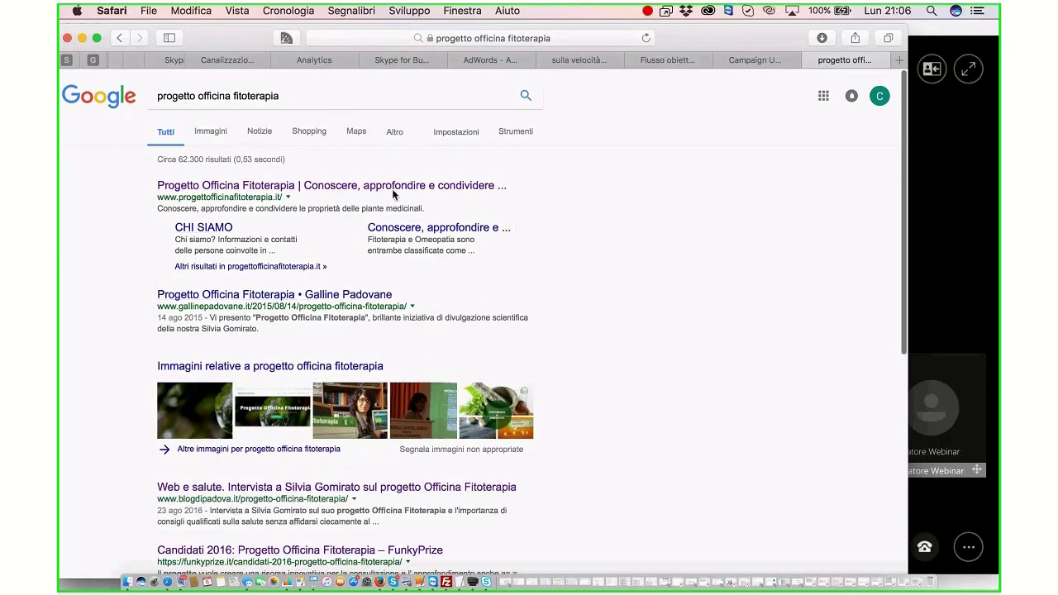
click(231, 267)
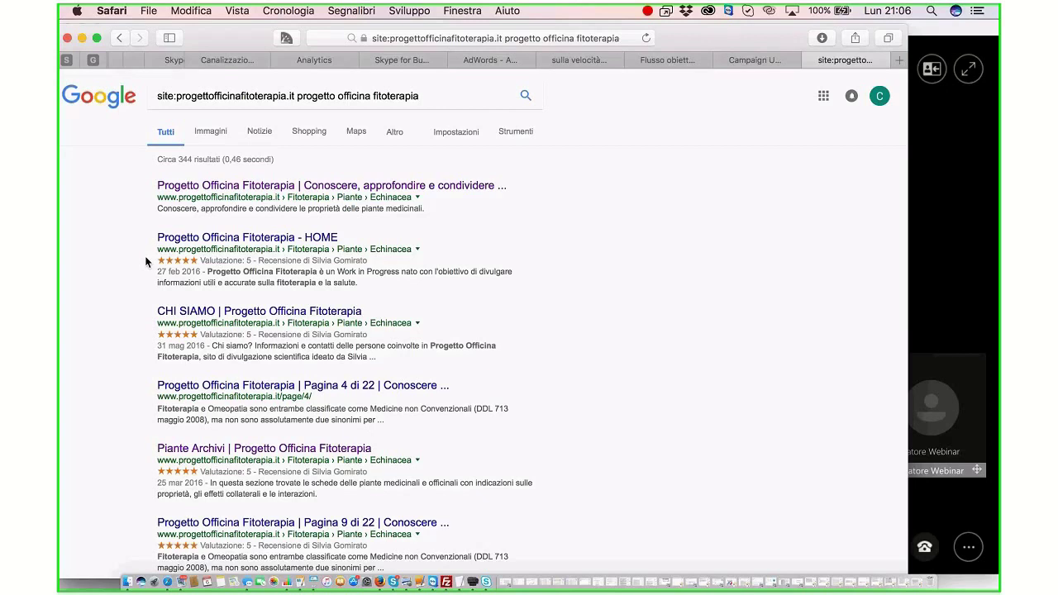
Step: Examine the star ratings, review details and breadcrumb paths shown in the site's search results
drag(145, 256, 230, 248)
click(374, 265)
scroll(413, 367, down, 1)
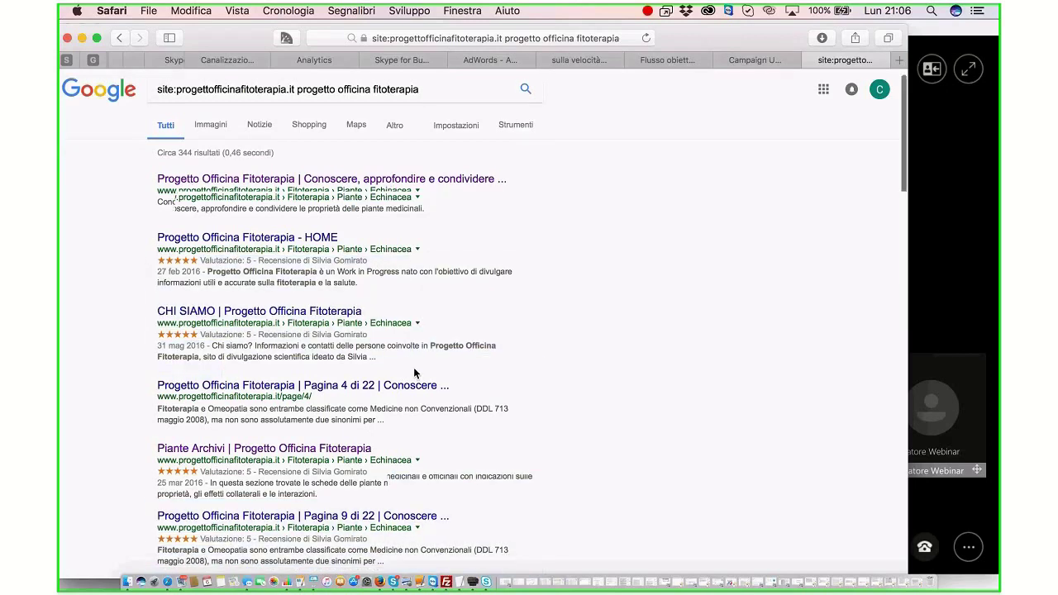
scroll(413, 365, down, 3)
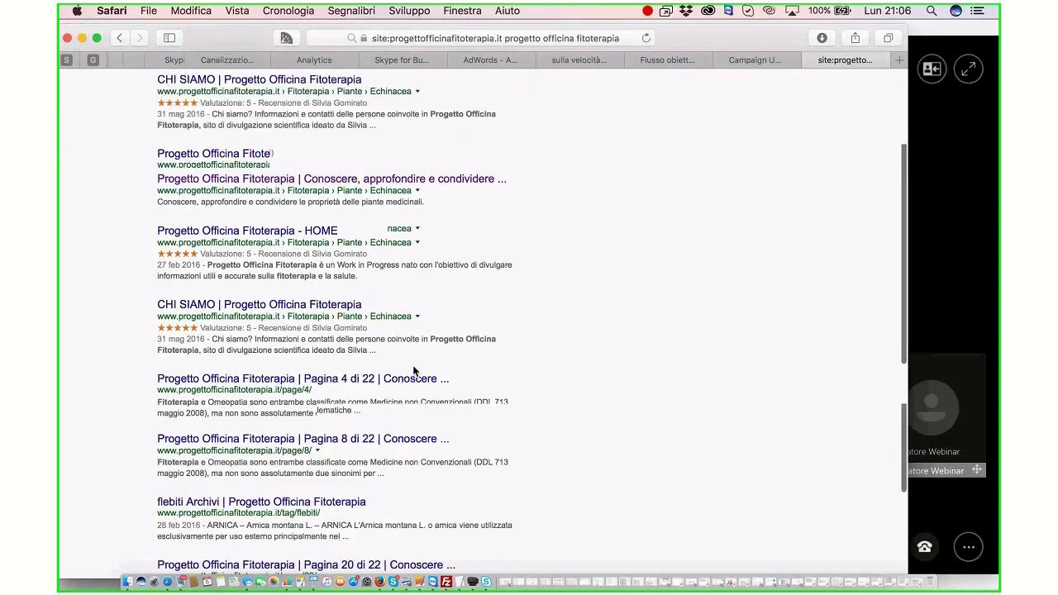
scroll(412, 365, down, 3)
scroll(501, 250, up, 5)
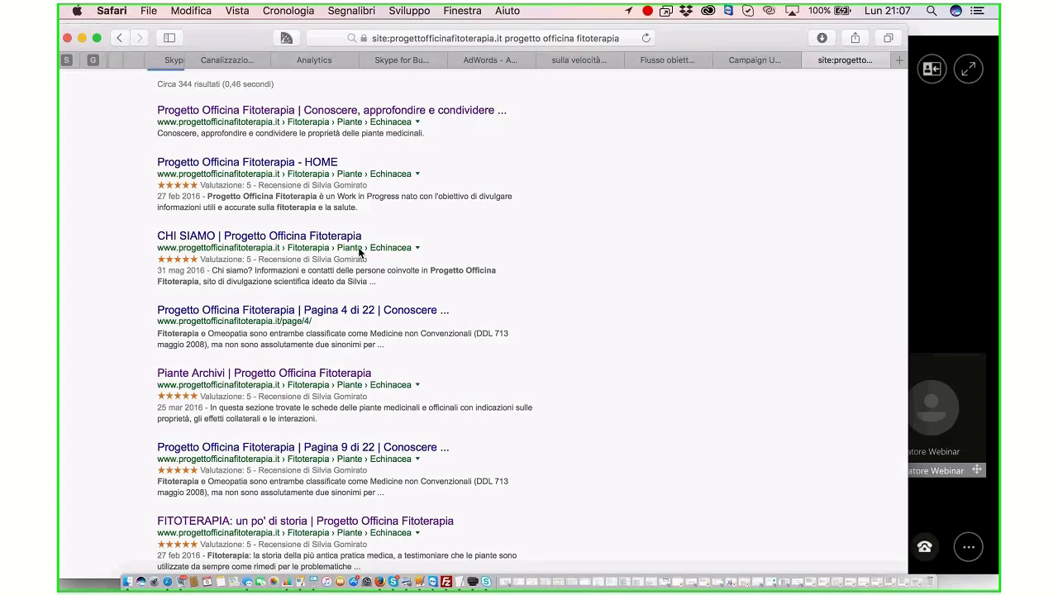
scroll(667, 240, down, 1)
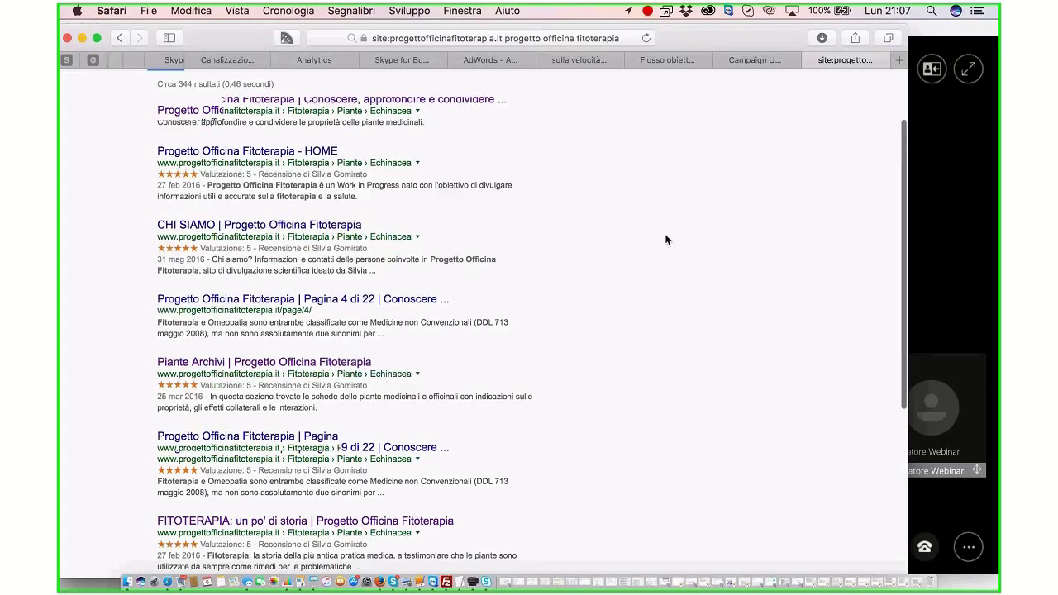
scroll(666, 240, up, 2)
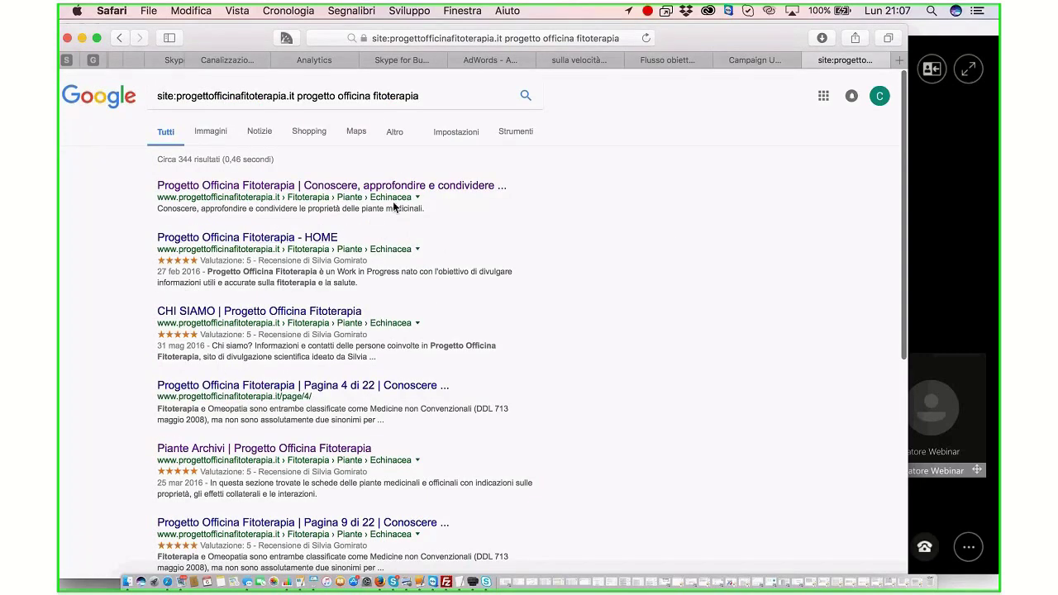
drag(430, 200, 354, 199)
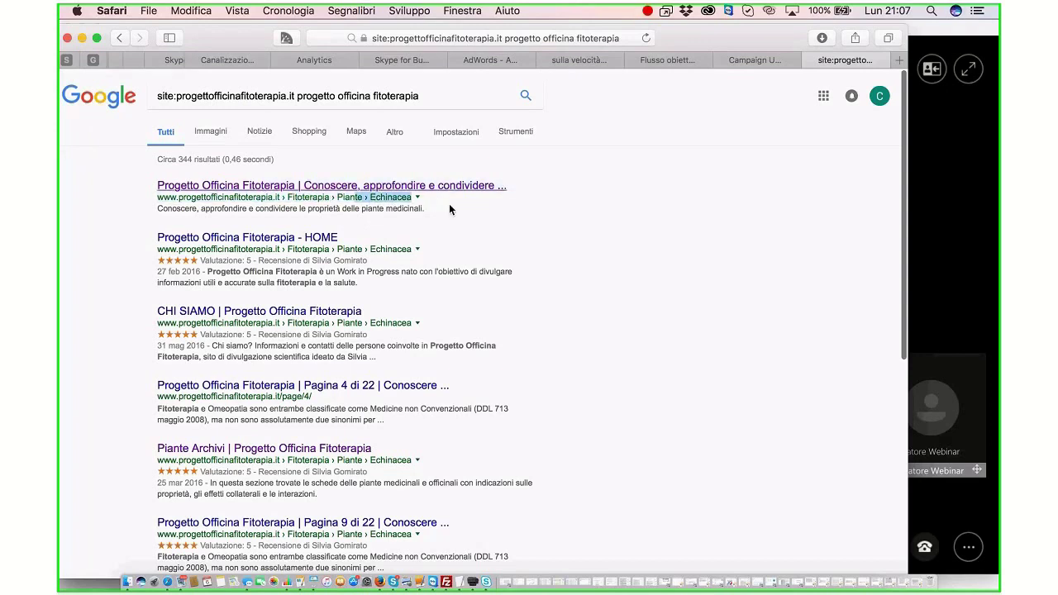
click(449, 204)
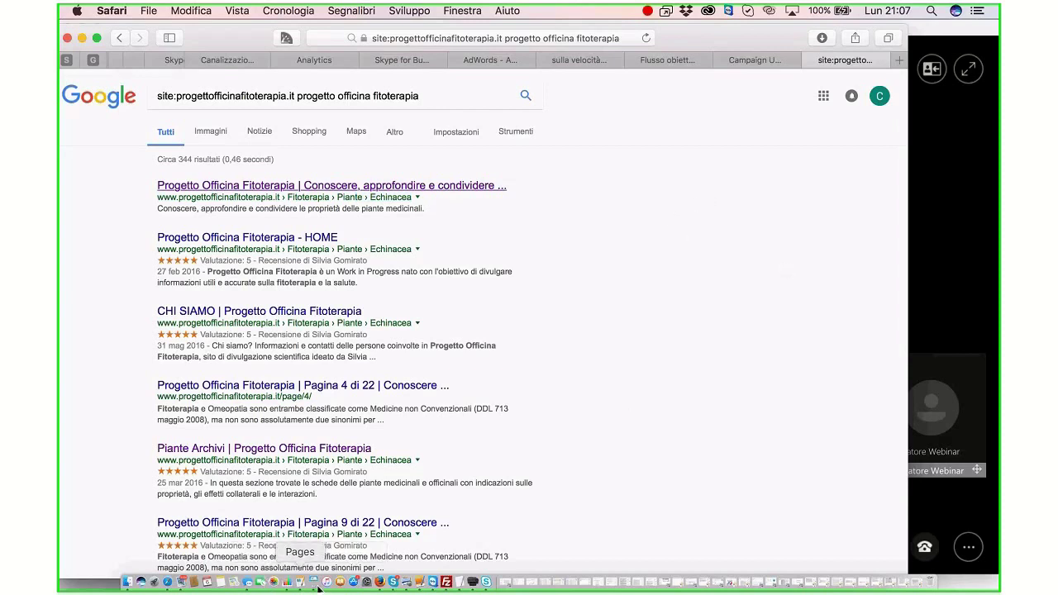
click(382, 583)
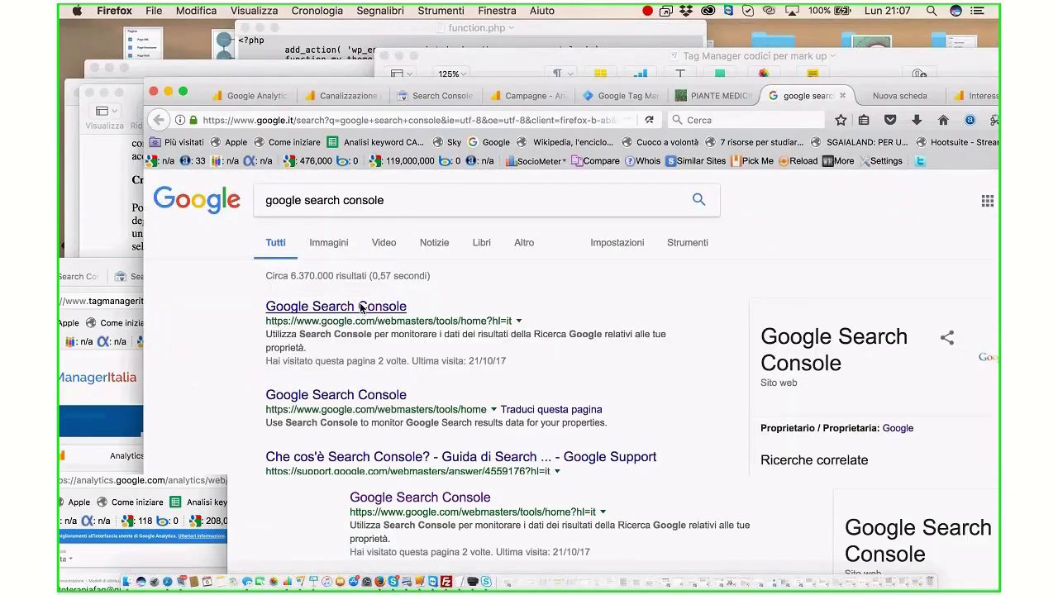
click(361, 307)
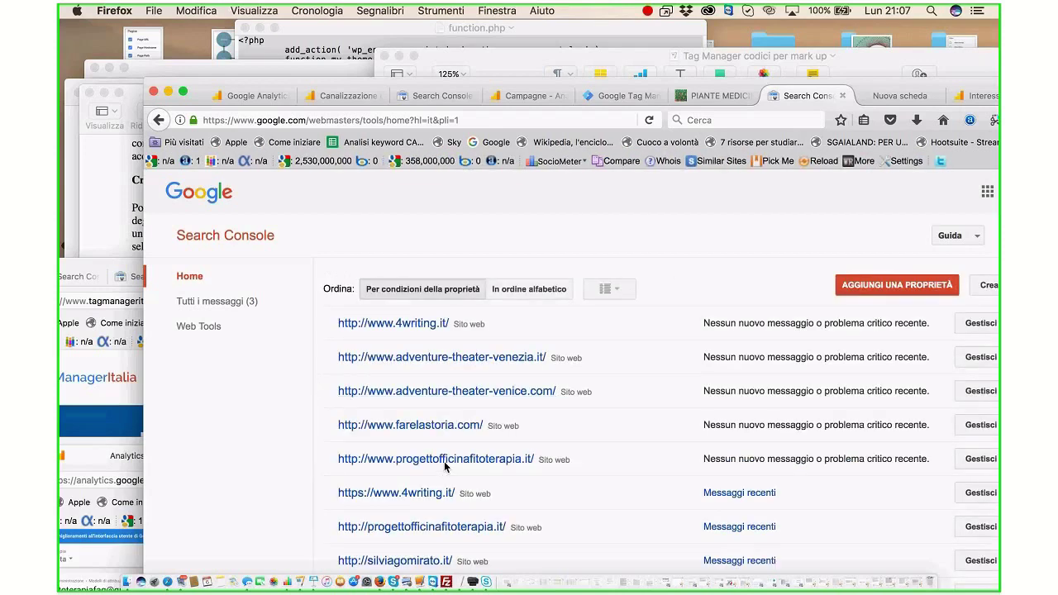
click(445, 466)
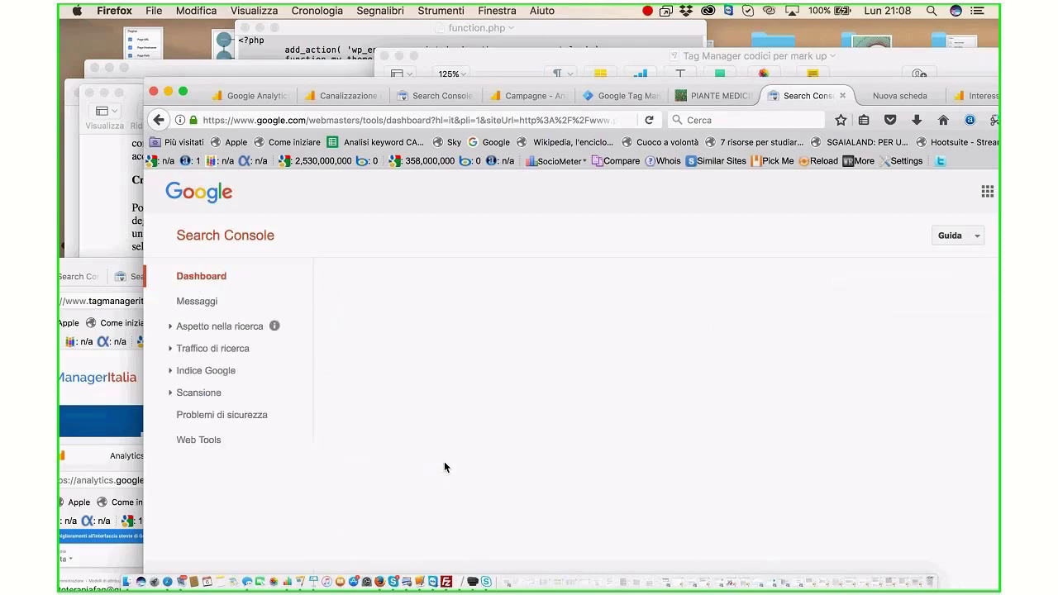
Step: Review the tagged data of the Articoli 4 page set in Evidenziatore di dati, and finish without editing it
click(238, 325)
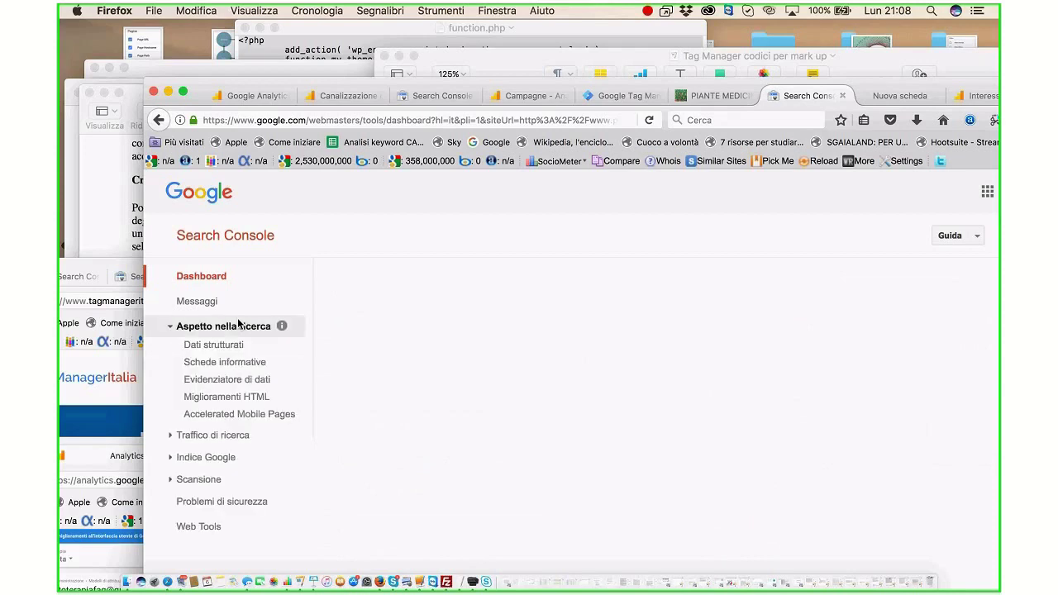
click(231, 382)
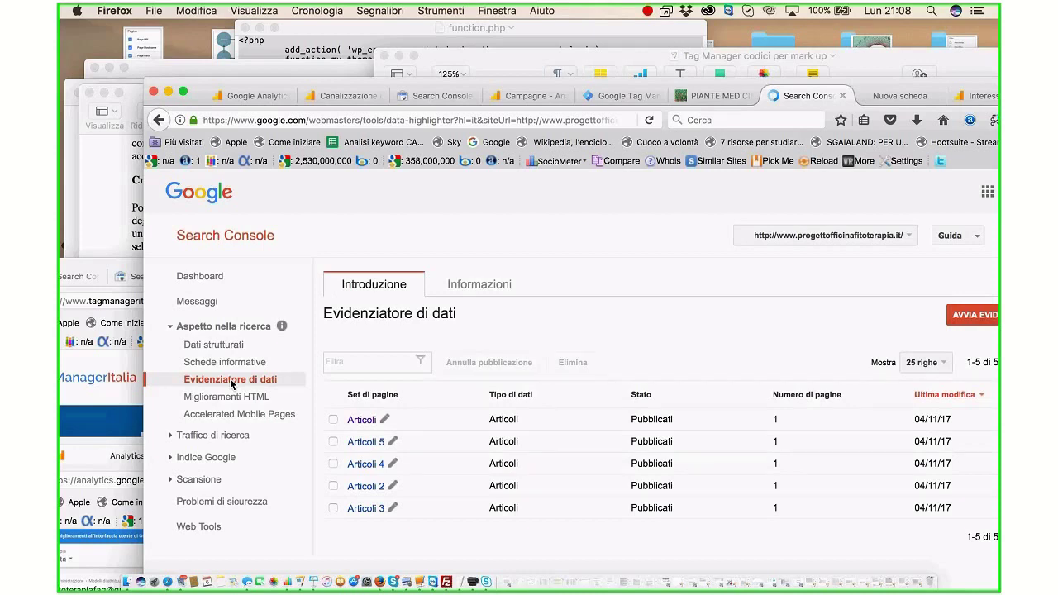
click(368, 466)
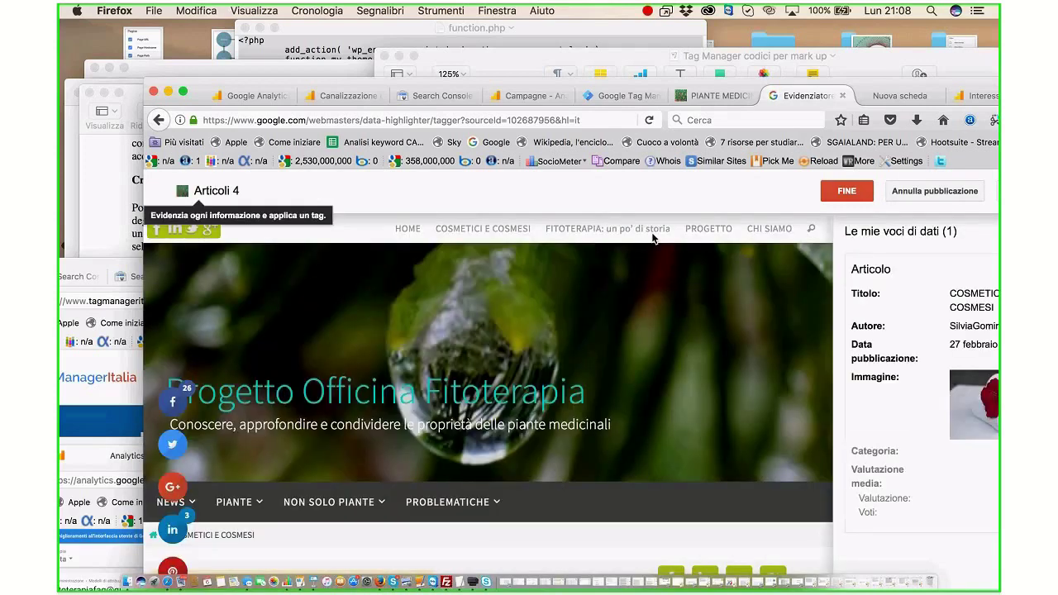
double_click(487, 84)
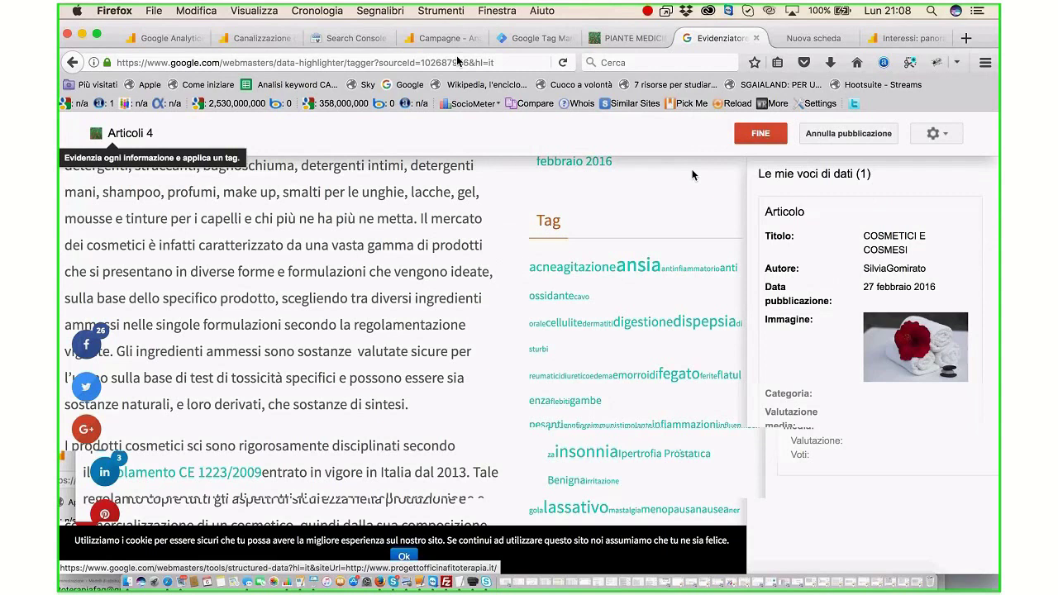
click(758, 136)
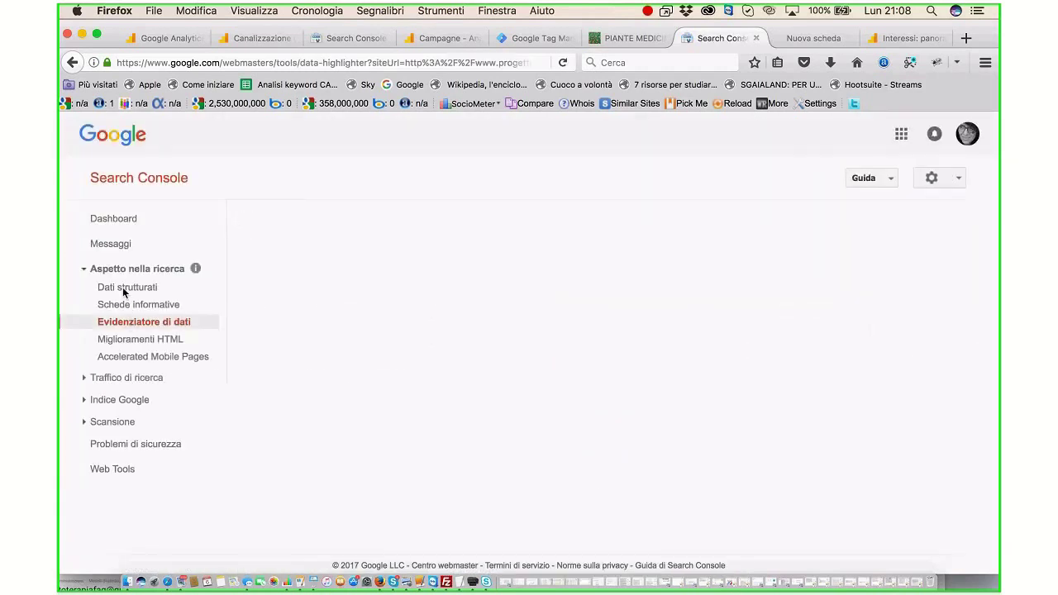
Step: Open the Dati strutturati report and examine the pages listed with errors for the hatom data type
click(125, 288)
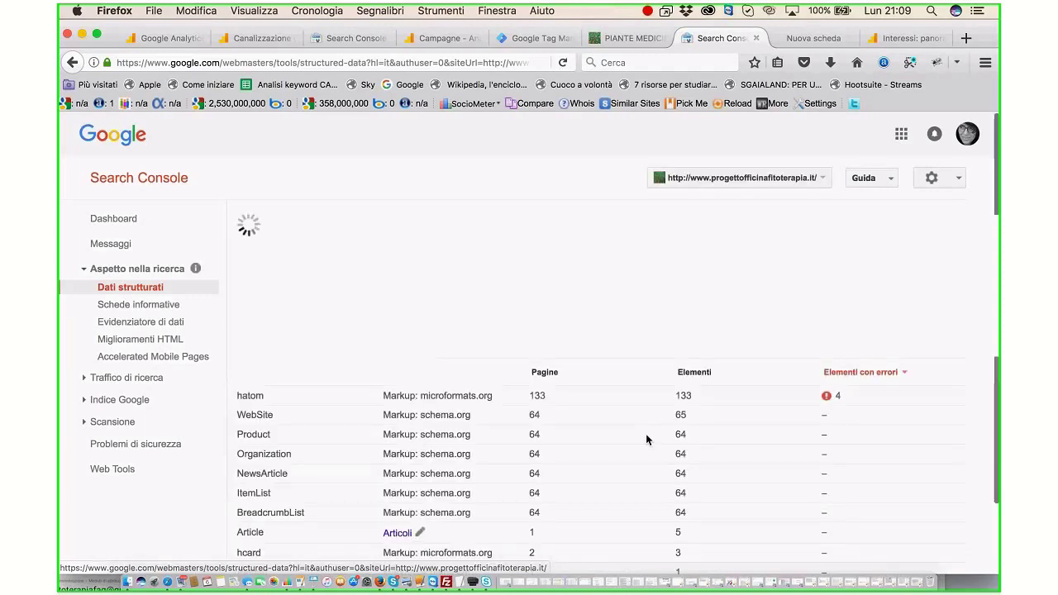
scroll(611, 479, down, 3)
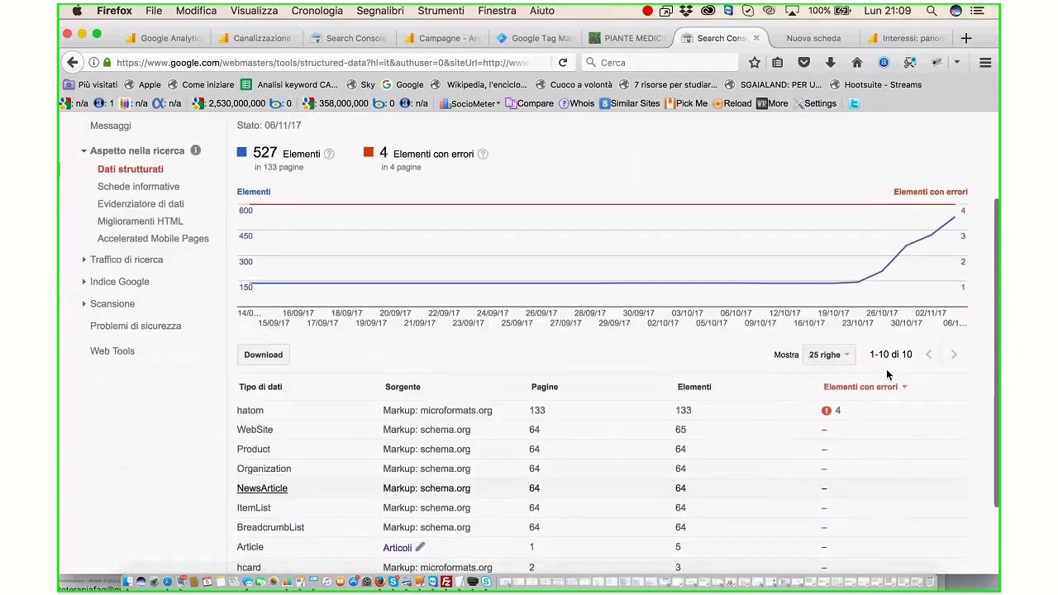
click(828, 412)
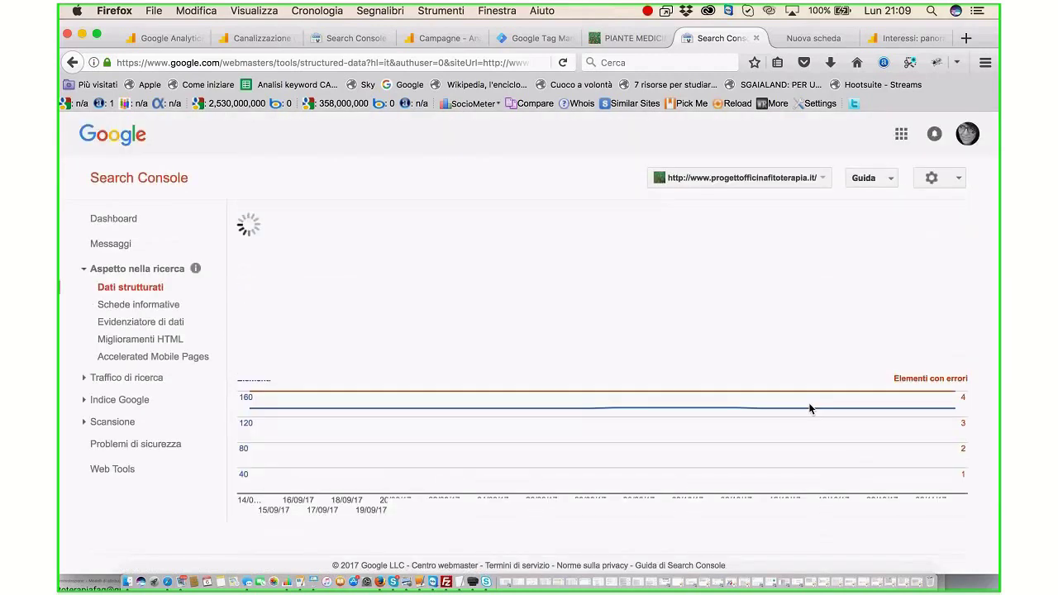
scroll(620, 502, down, 5)
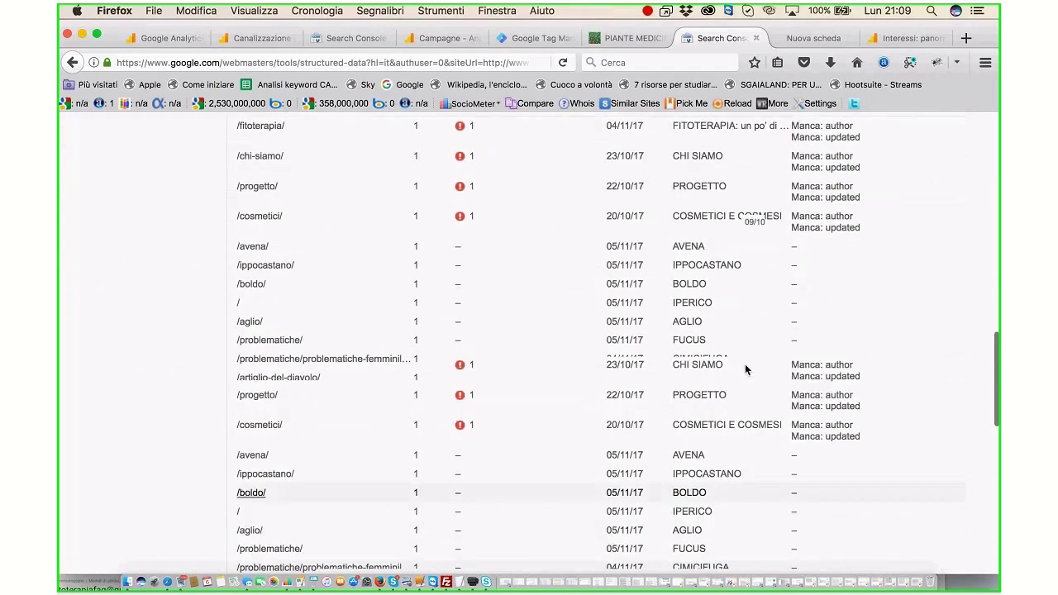
scroll(745, 364, up, 3)
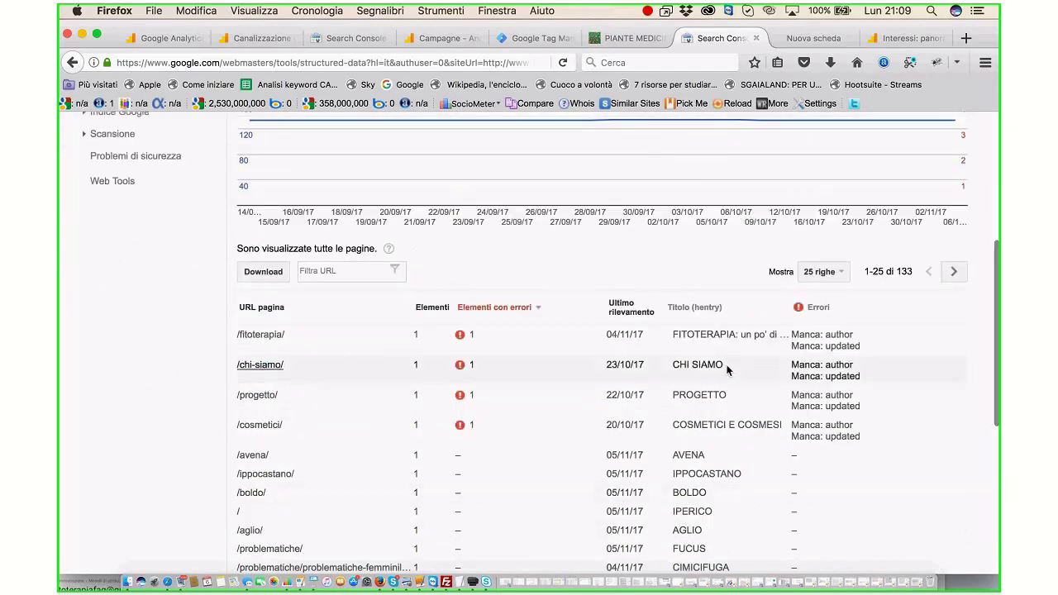
Step: Test the published structured data of the COSMETICI E COSMESI page and review the data types detected
click(705, 427)
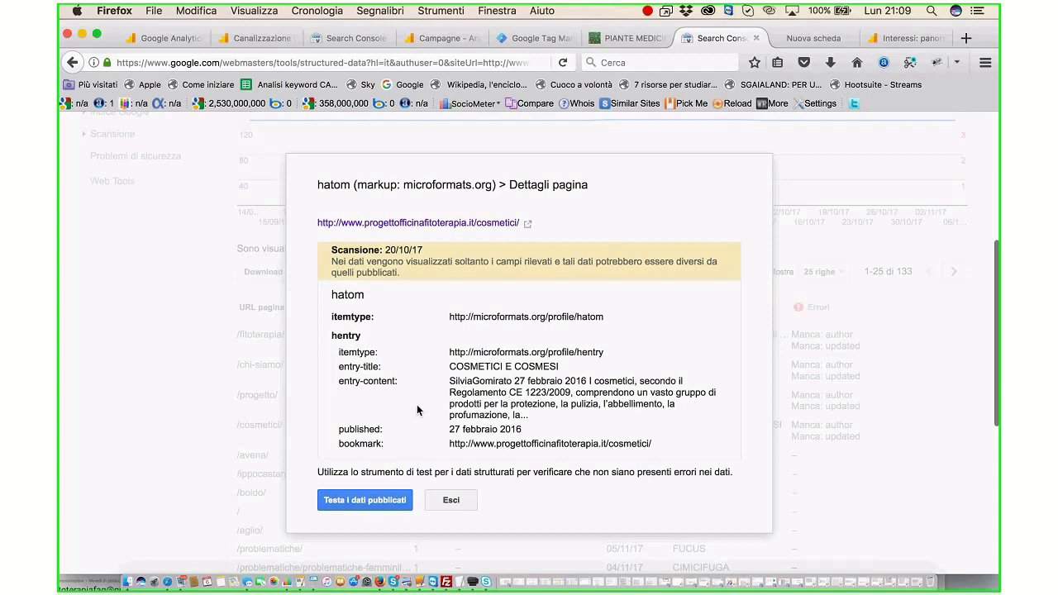
click(369, 500)
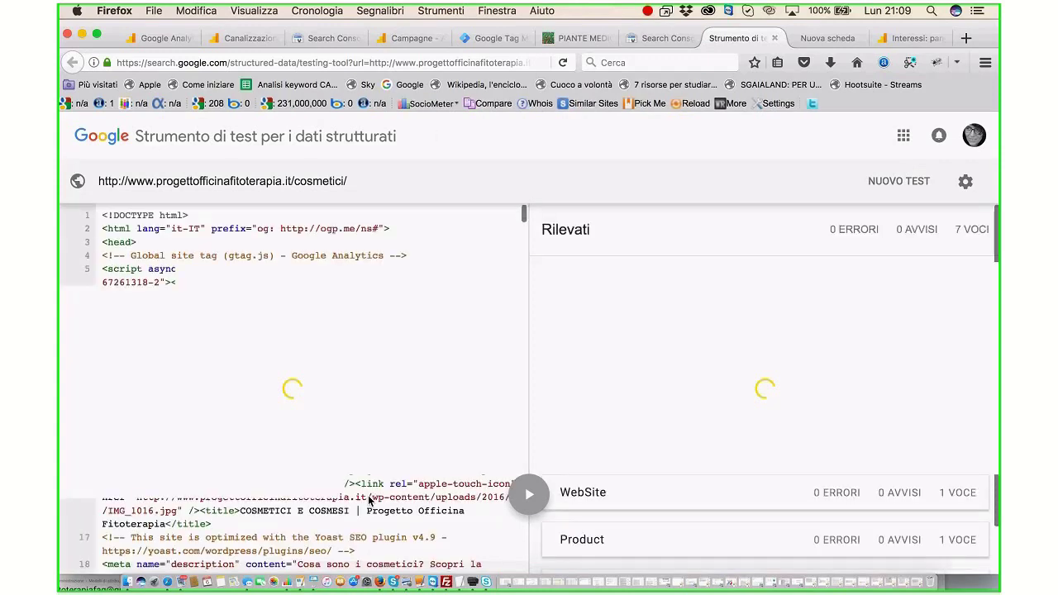
scroll(287, 468, down, 1)
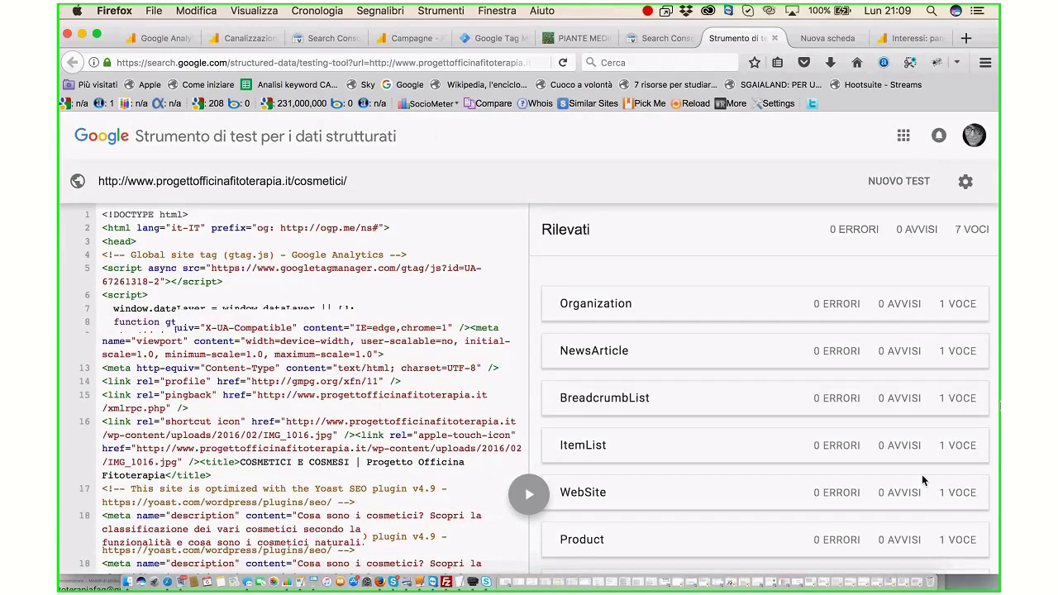
scroll(917, 477, down, 1)
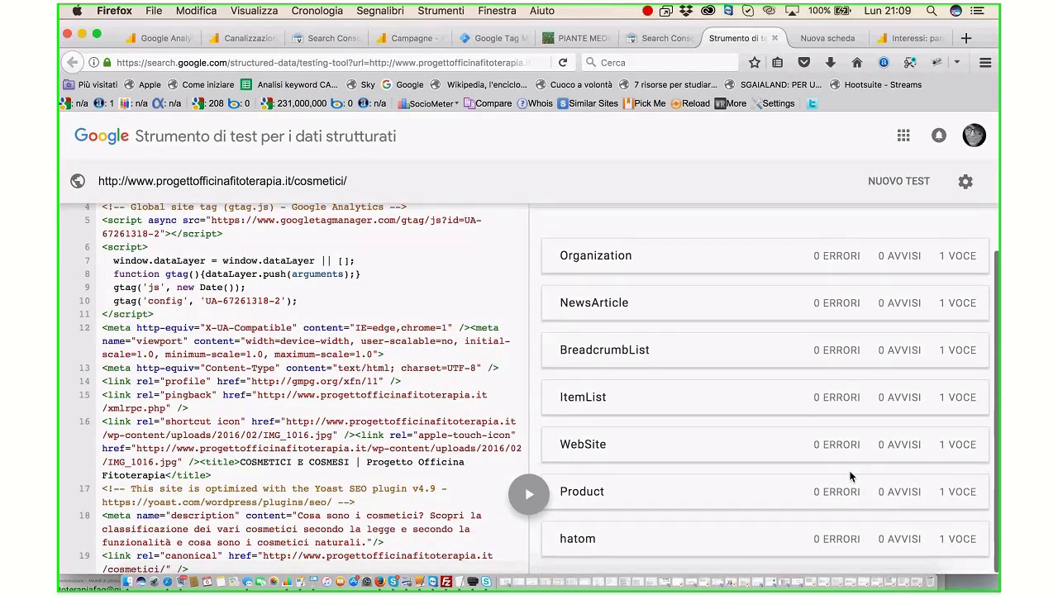
scroll(852, 477, up, 2)
scroll(852, 477, down, 2)
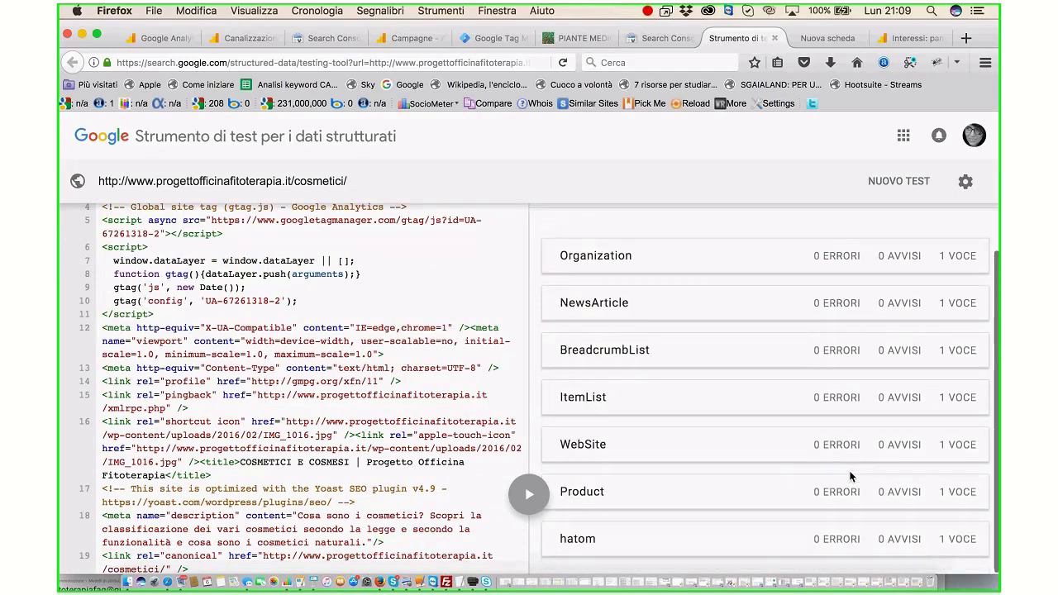